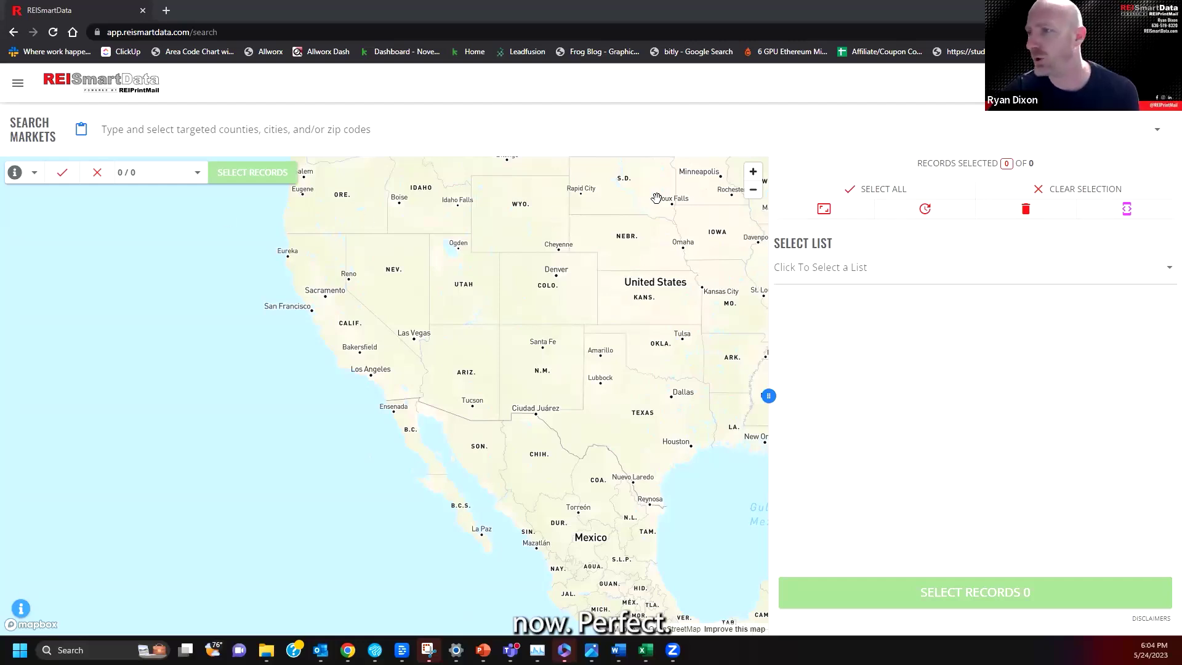
Choose the Motivated Sellers list and limit it to only vacant properties.
left_click(364, 131)
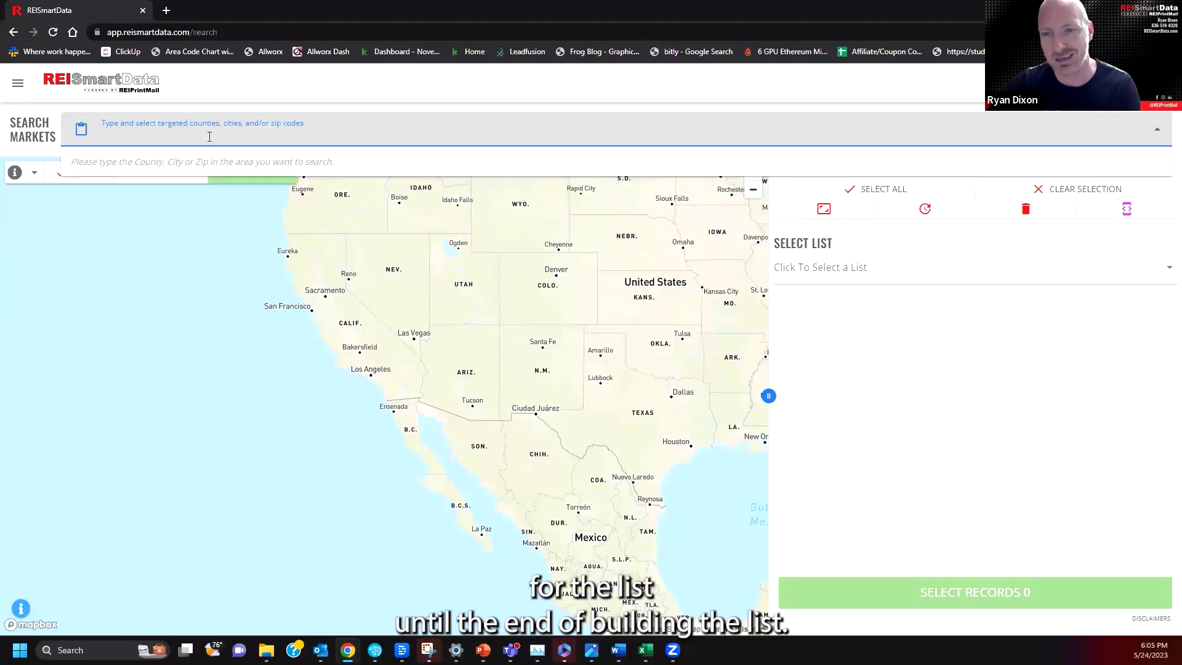
left_click(841, 269)
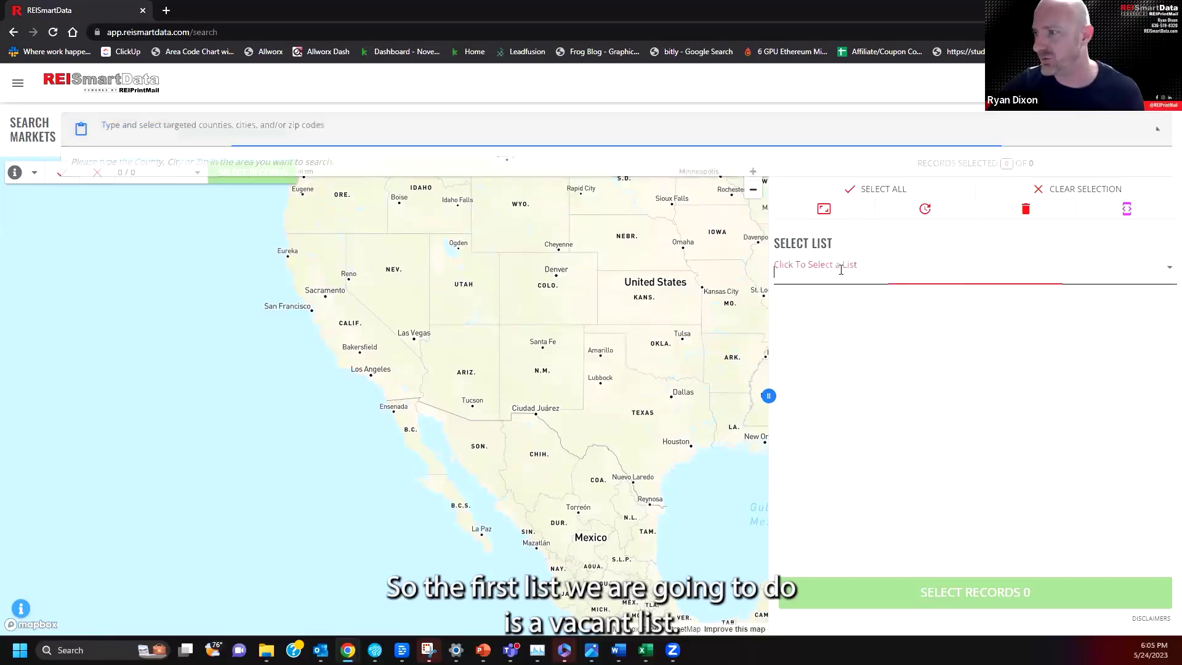
left_click(854, 306)
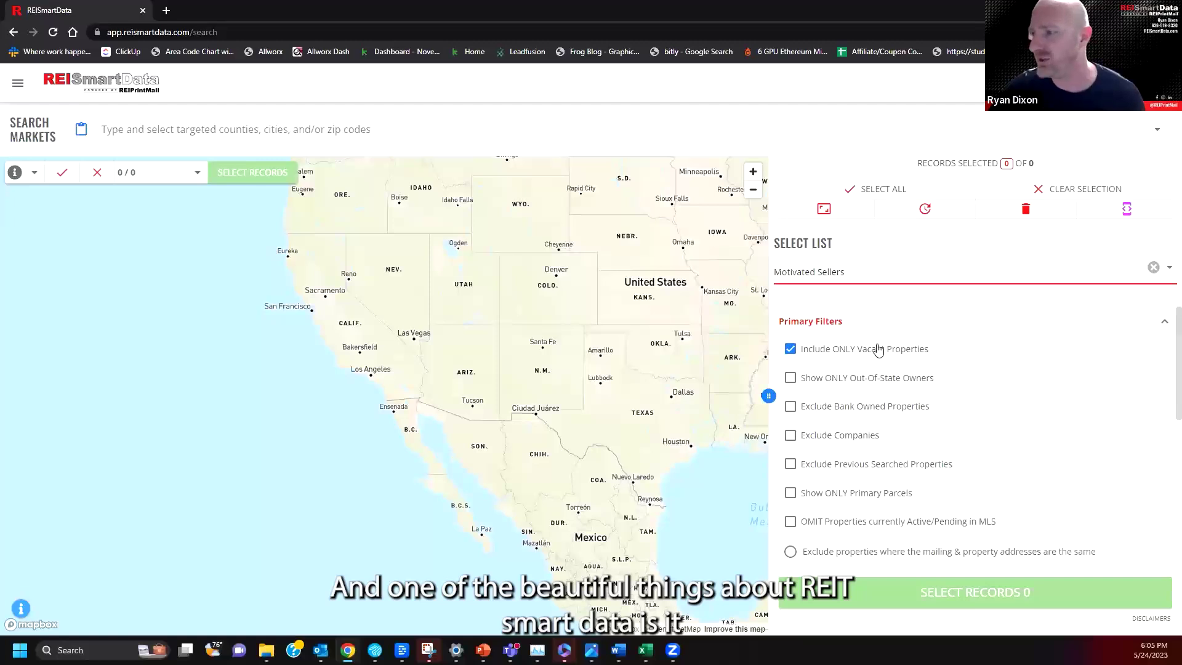
mouse_move(818, 357)
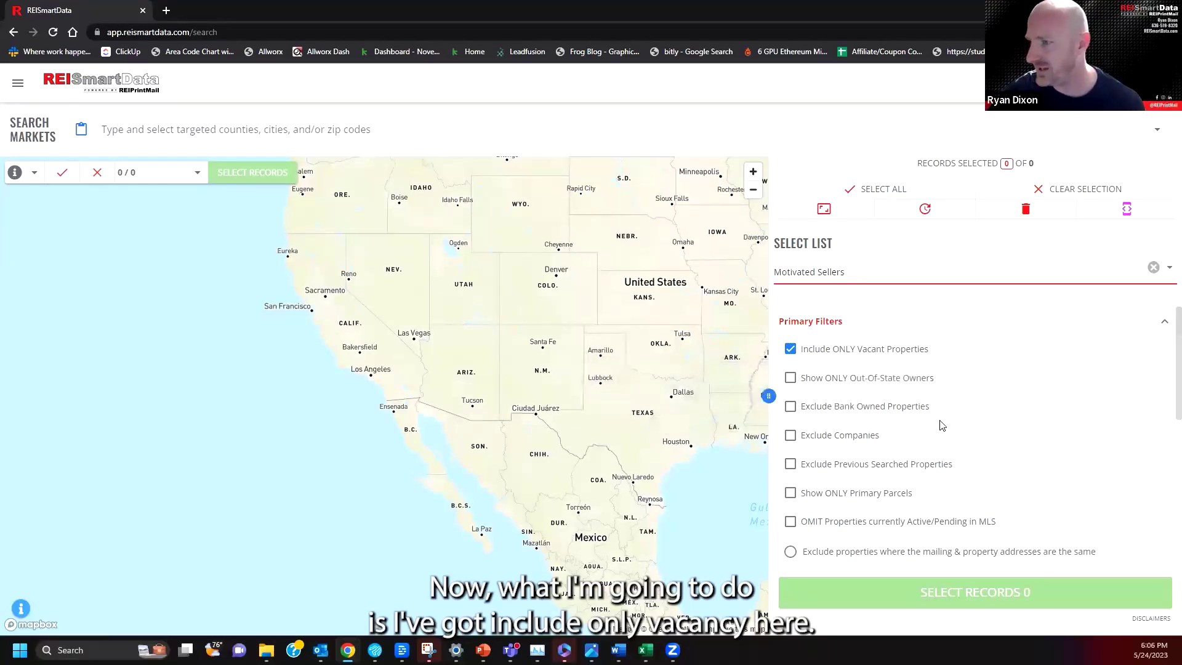
Exclude bank-owned properties and omit properties currently active or pending in MLS in the primary filters.
left_click(860, 418)
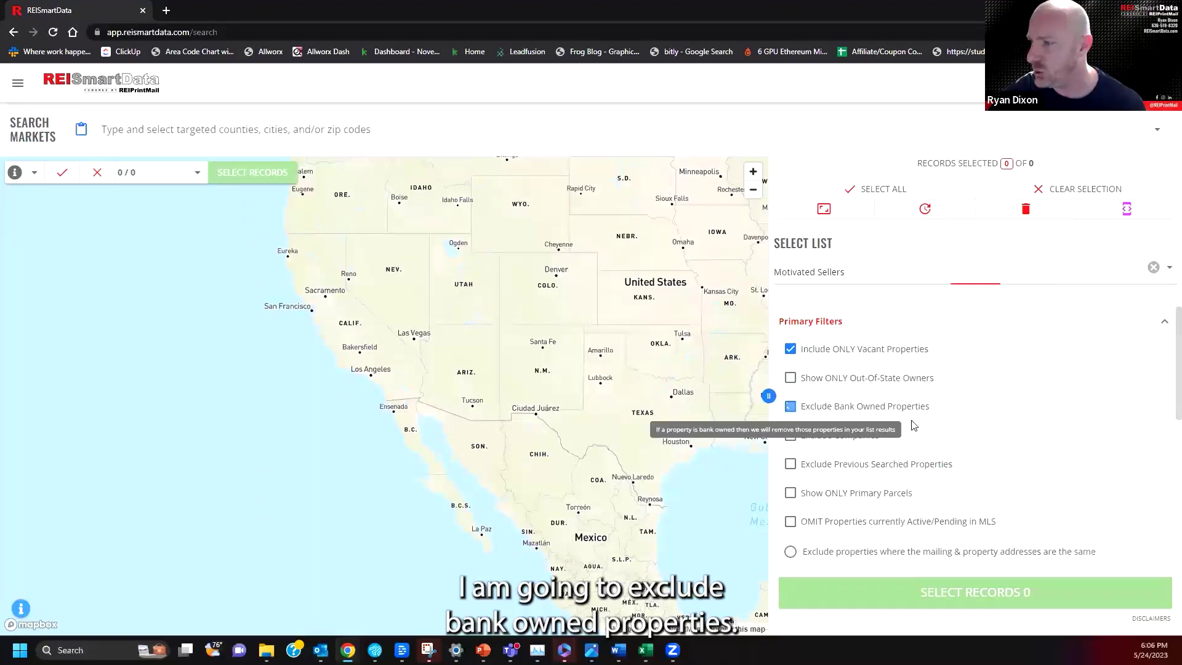
left_click(860, 414)
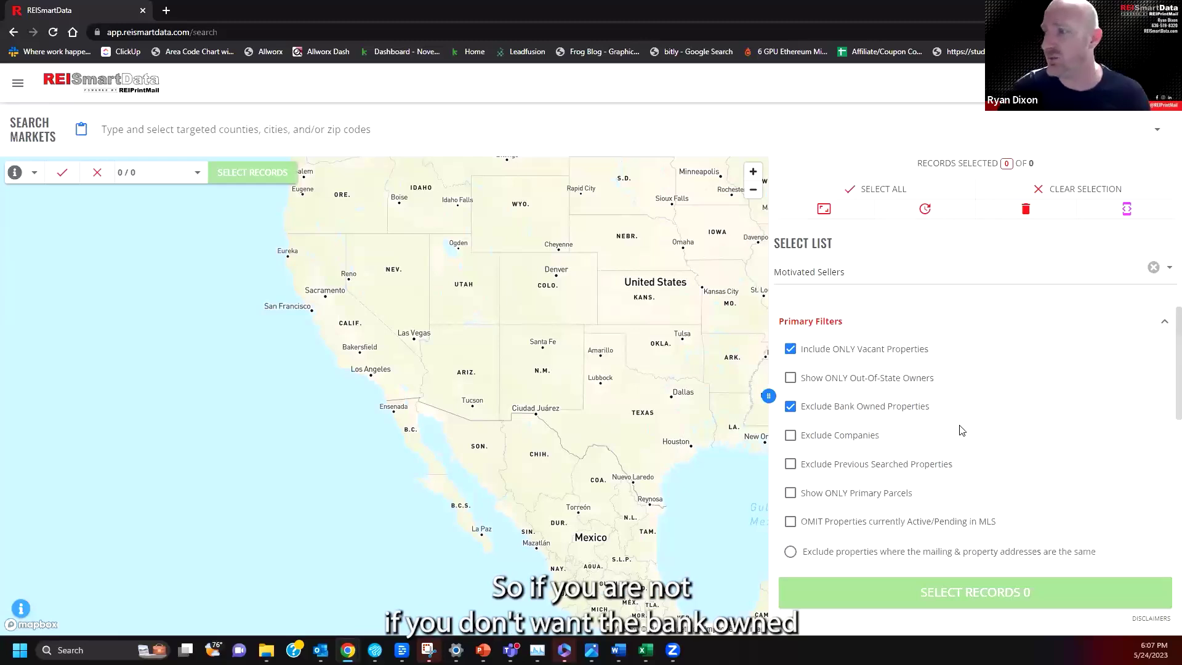
mouse_move(831, 414)
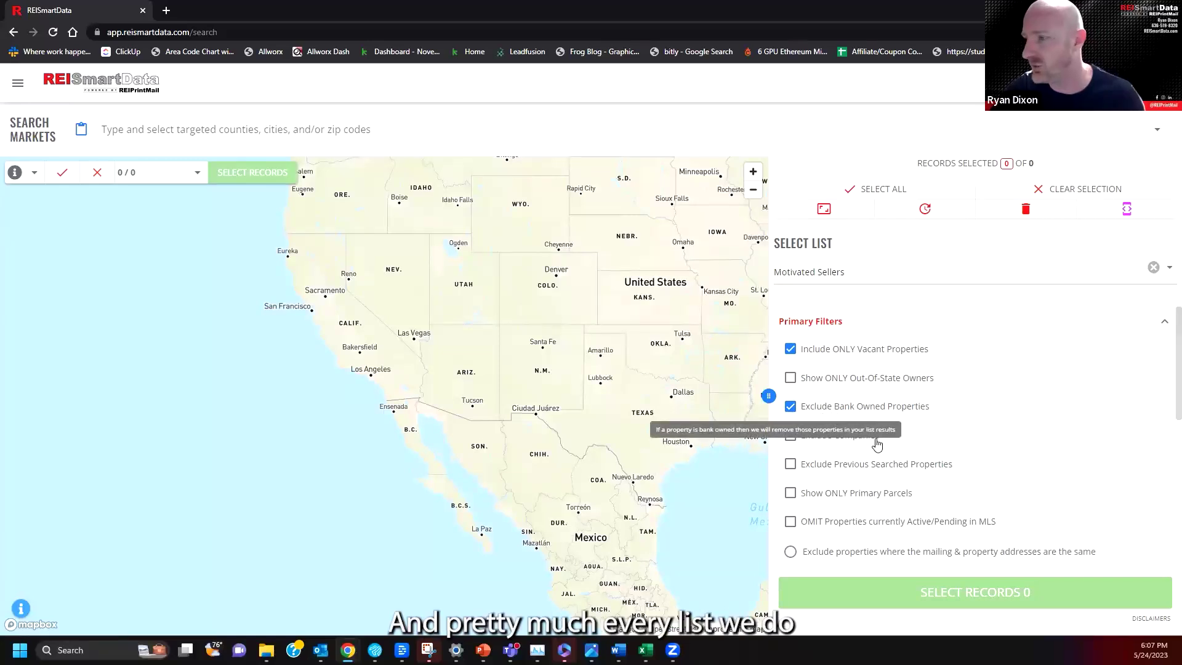
scroll(999, 475, "down", 2)
scroll(999, 475, "up", 2)
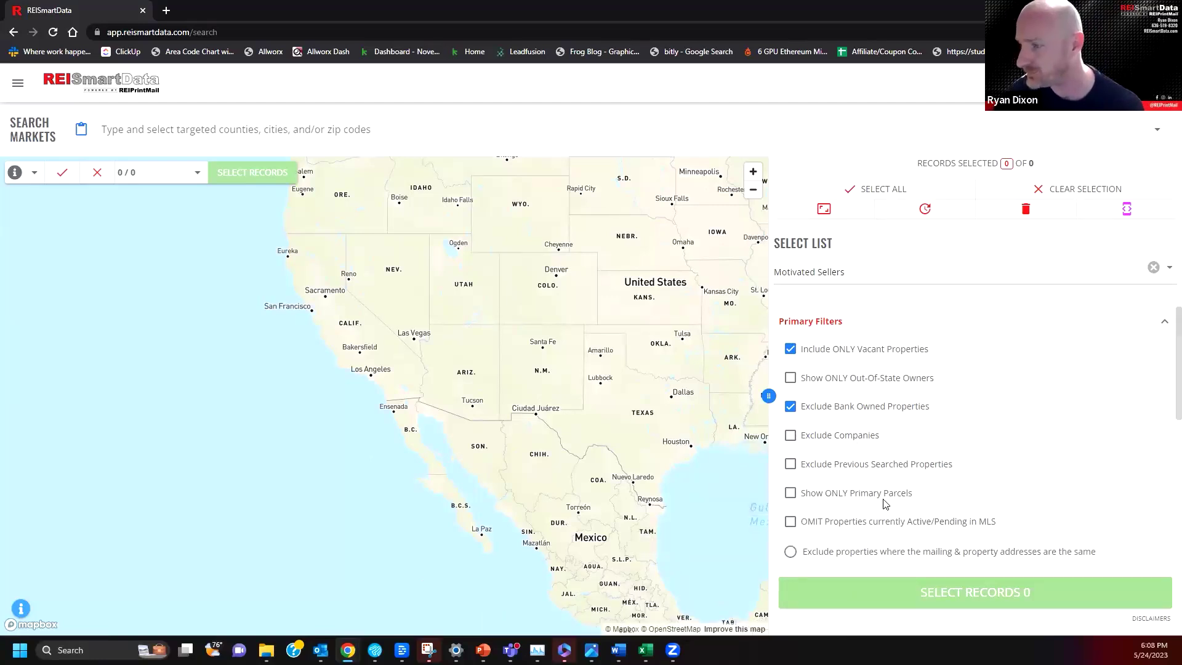
scroll(884, 504, "down", 1)
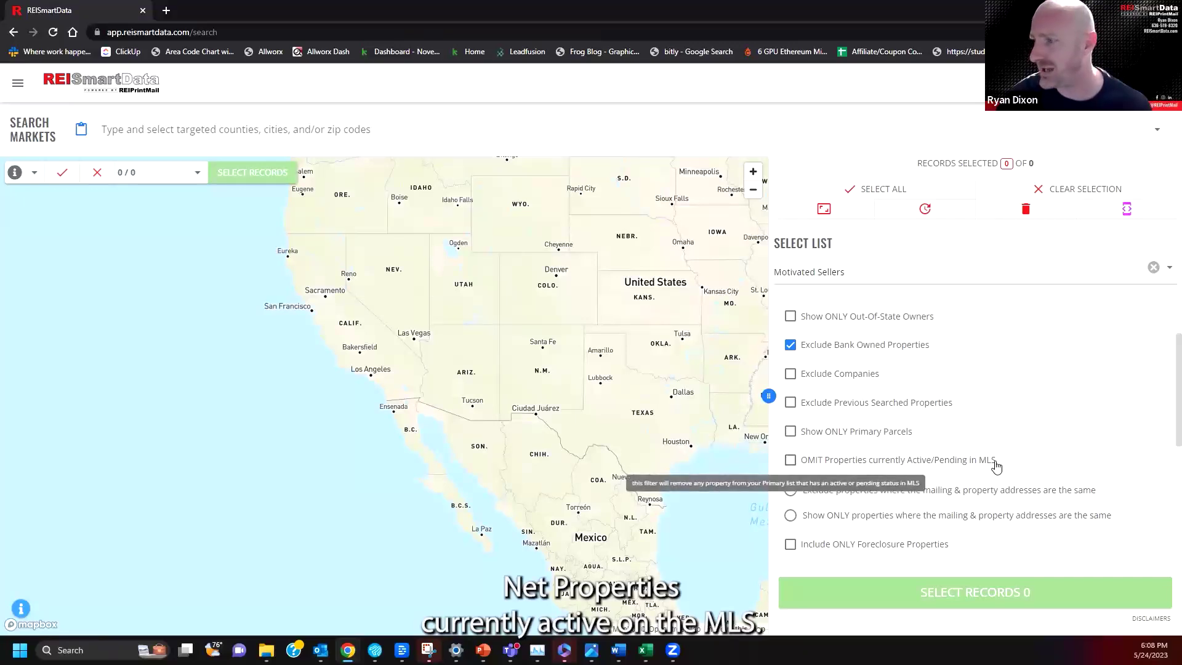
left_click(807, 460)
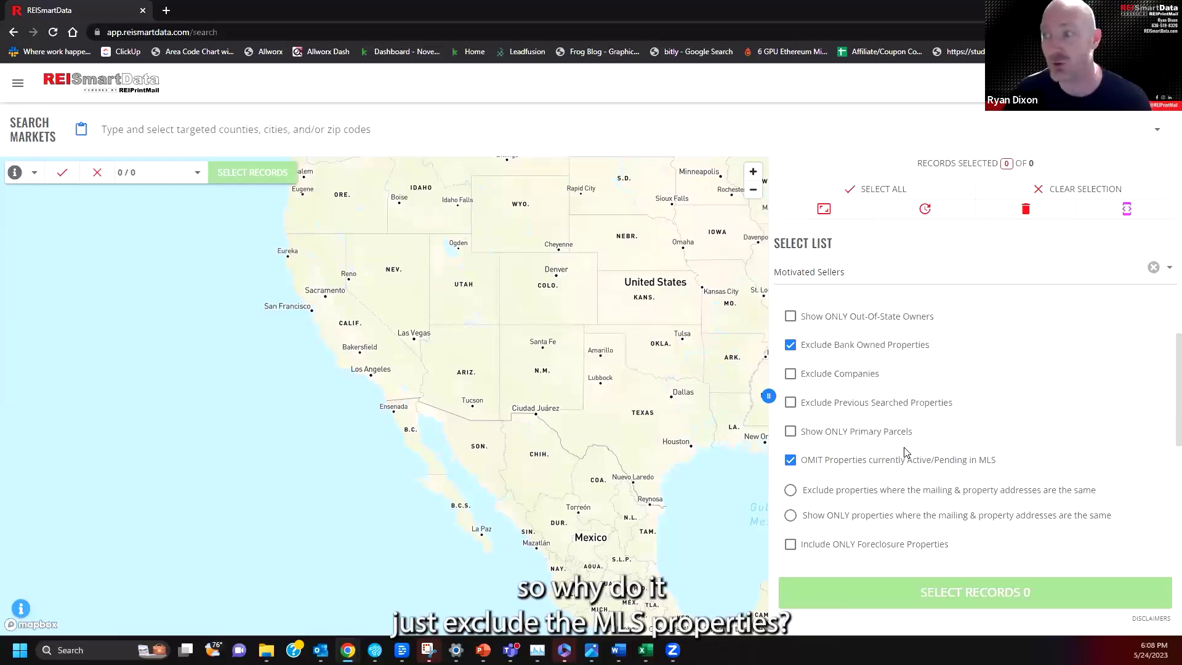
mouse_move(902, 479)
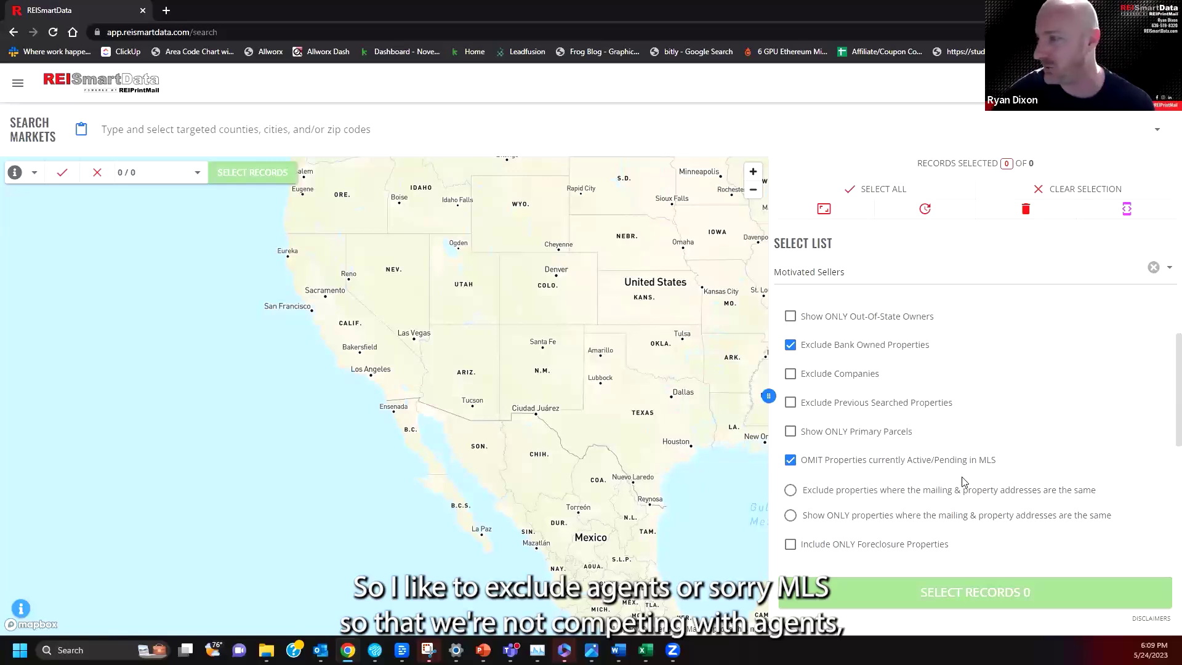
Set the maximum market value to $450,000 in the sales data filters.
scroll(961, 483, "down", 1)
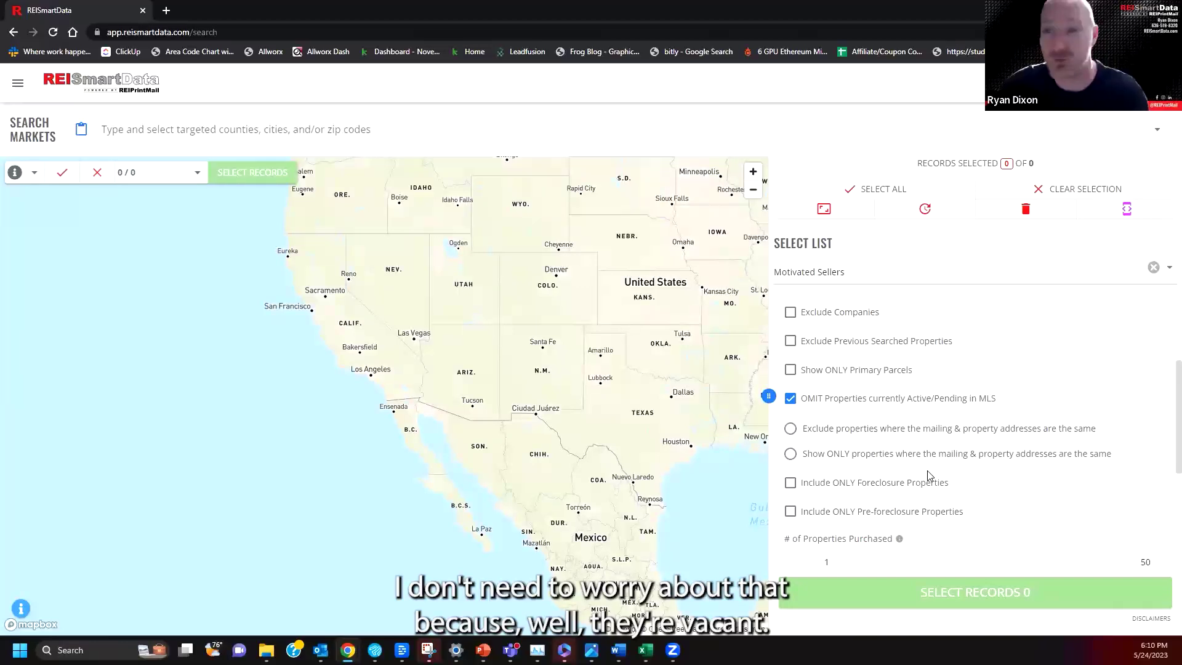
scroll(929, 474, "down", 4)
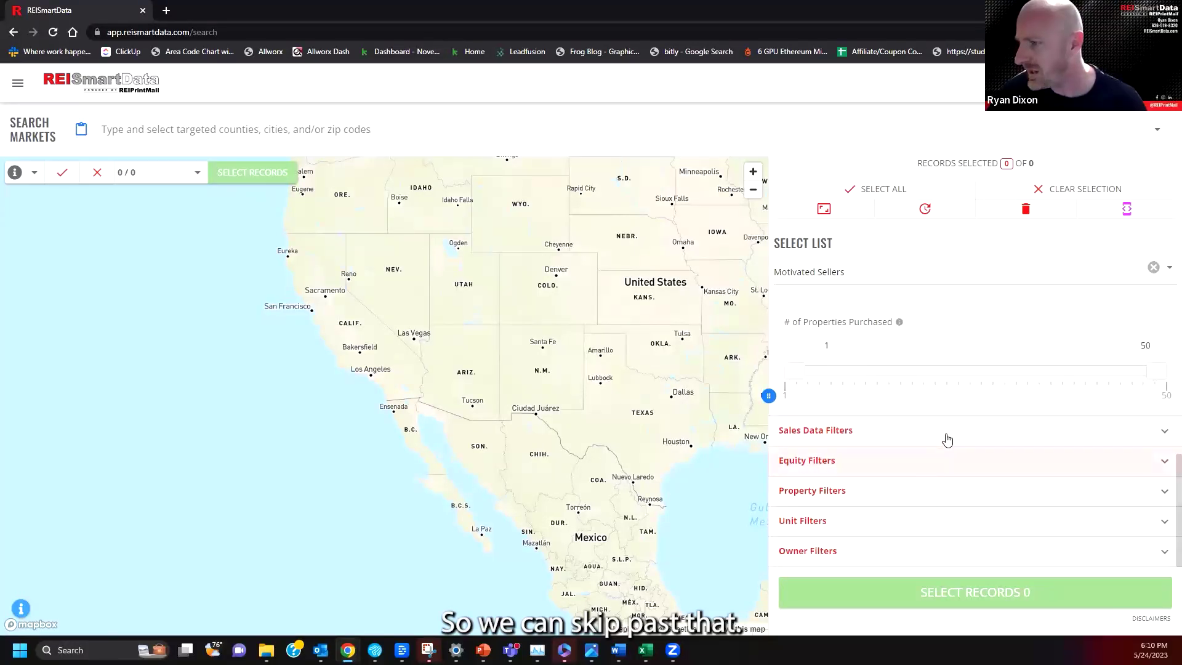
left_click(947, 438)
scroll(954, 456, "down", 3)
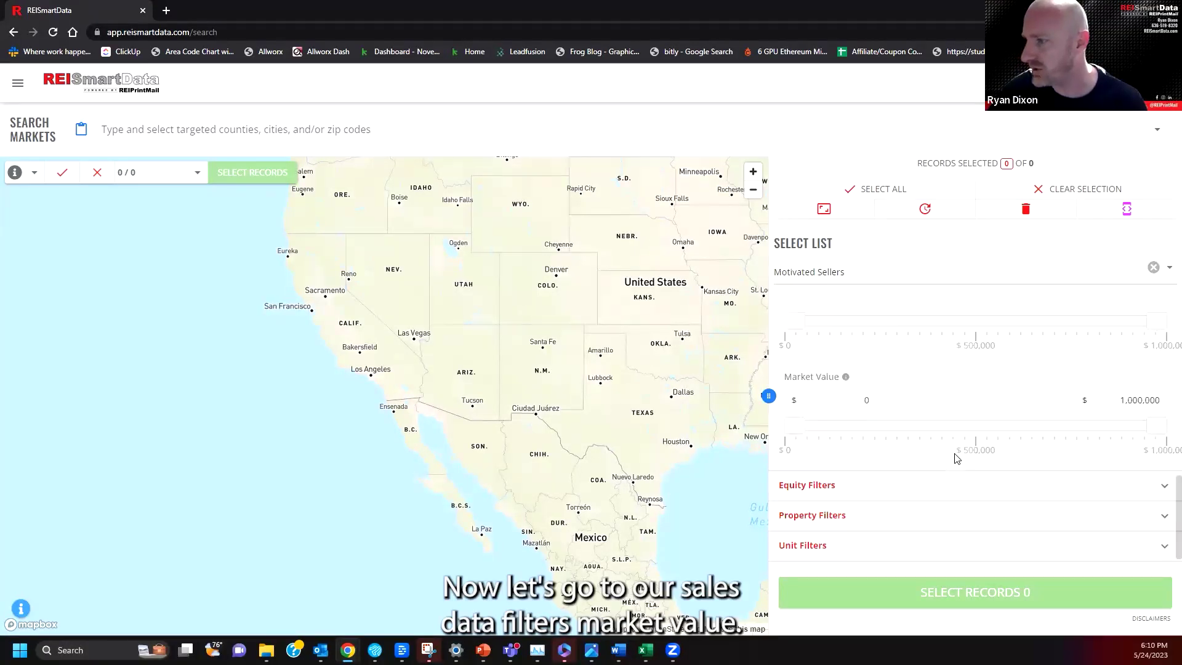
scroll(959, 462, "up", 2)
scroll(958, 464, "down", 2)
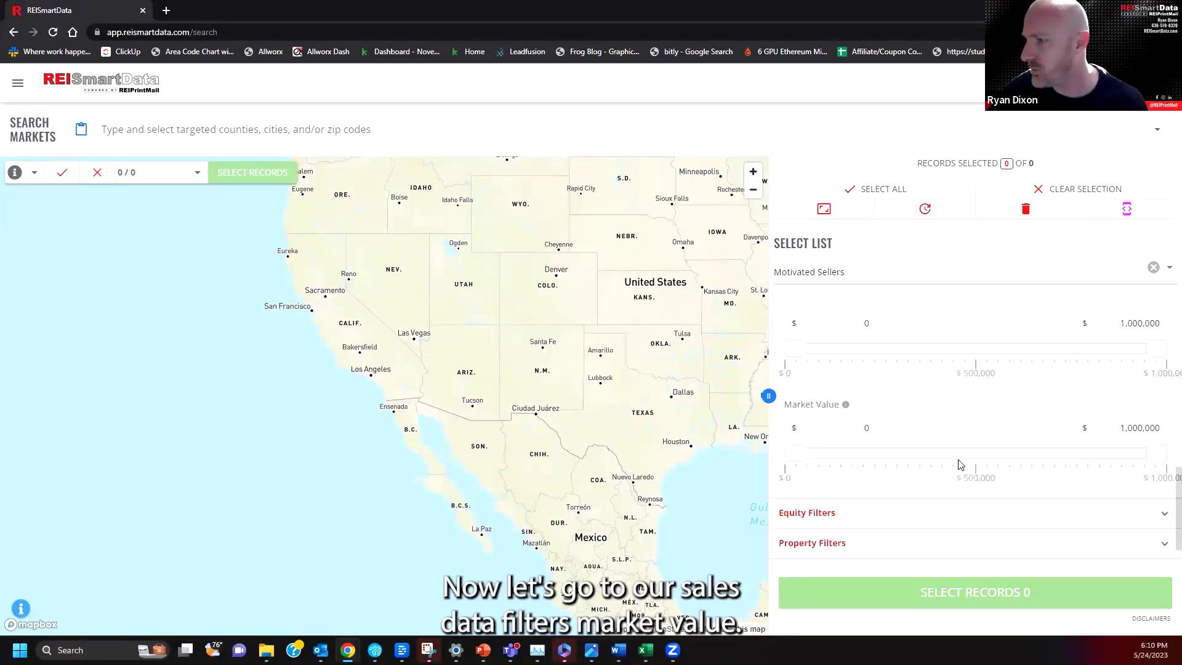
left_click(1103, 400)
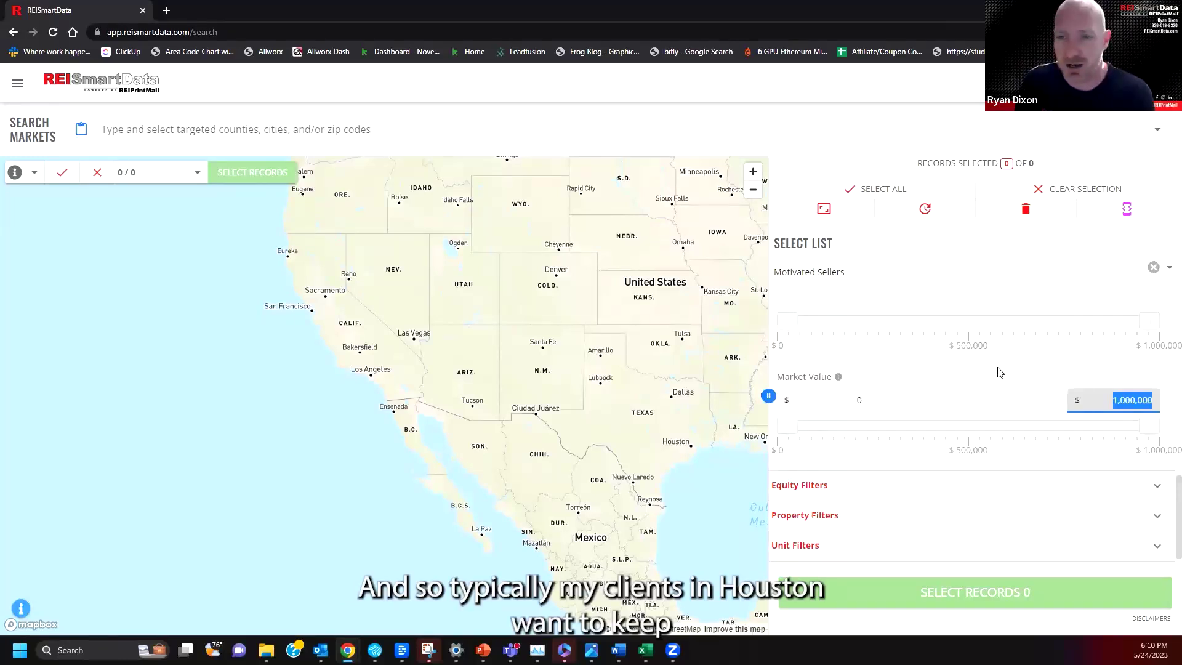
type("45")
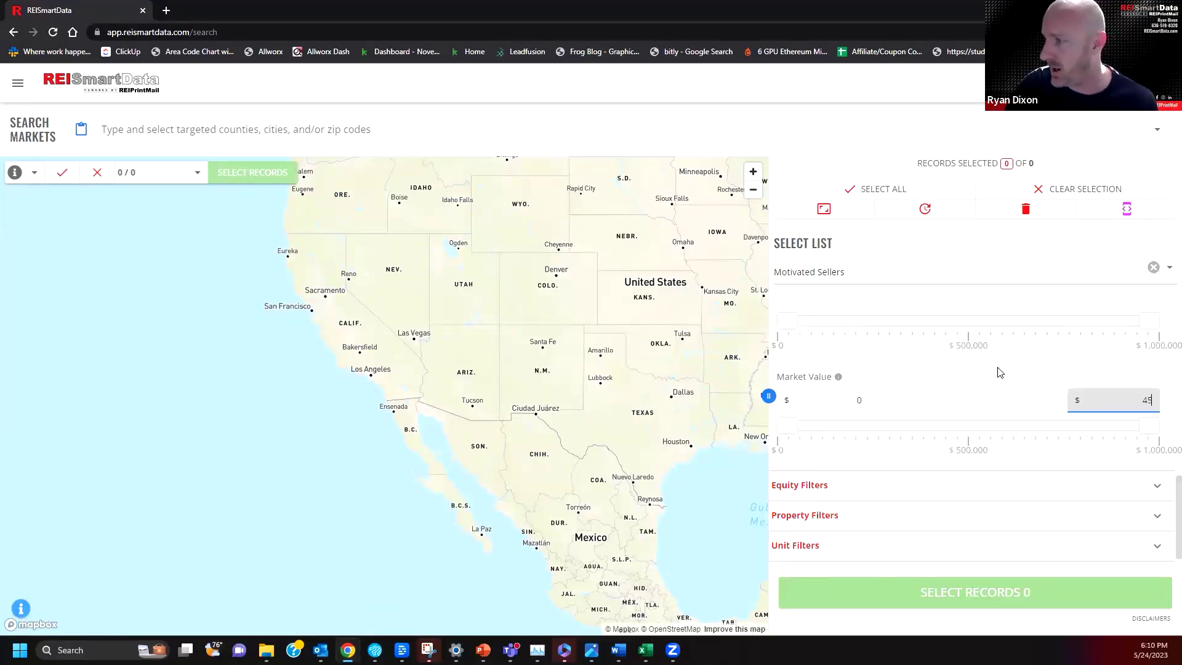
type("0000")
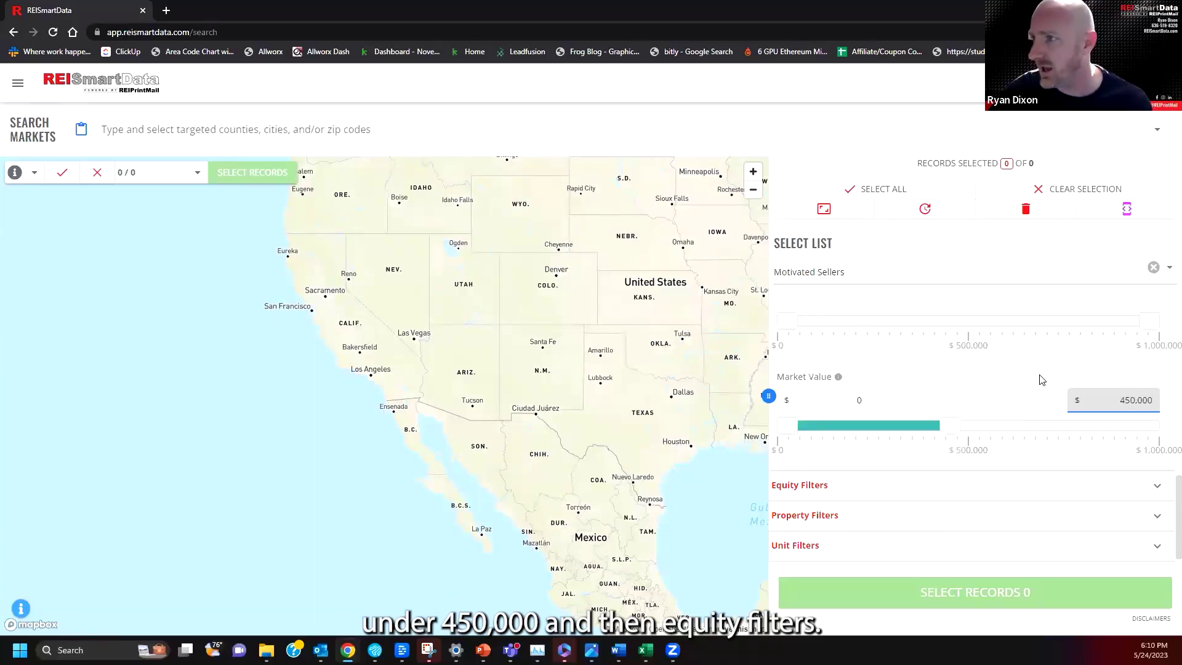
Include properties with 26-50%, 51-74% and 75-100% equity, plus those with unknown equity.
left_click(946, 490)
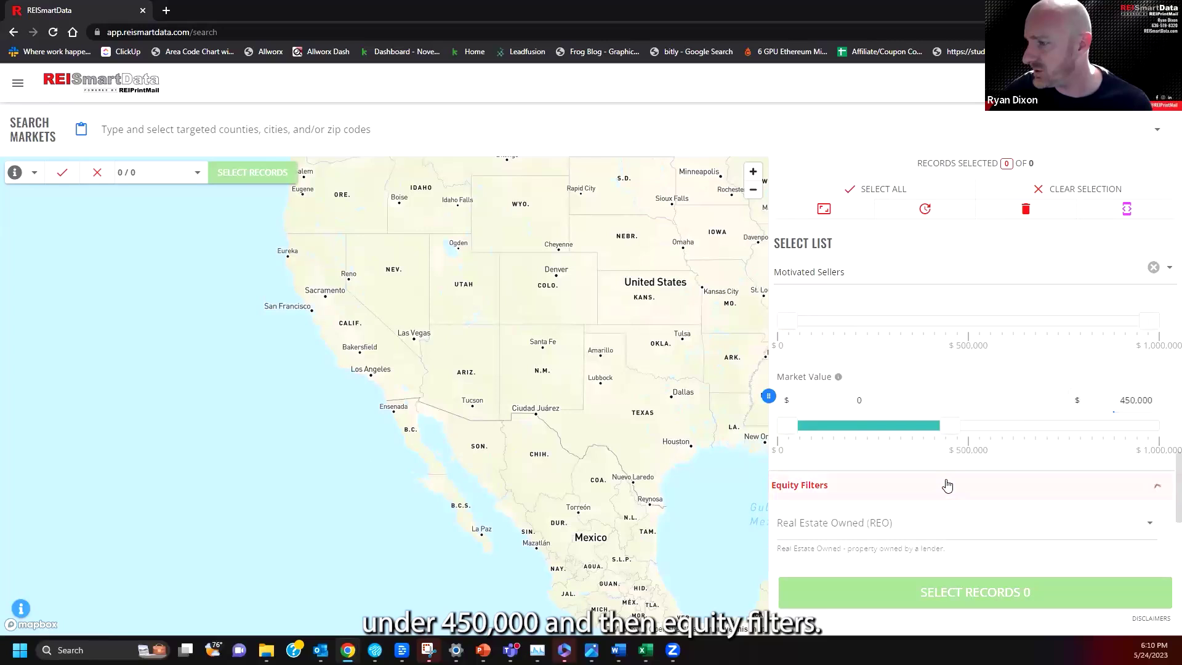
scroll(944, 482, "down", 3)
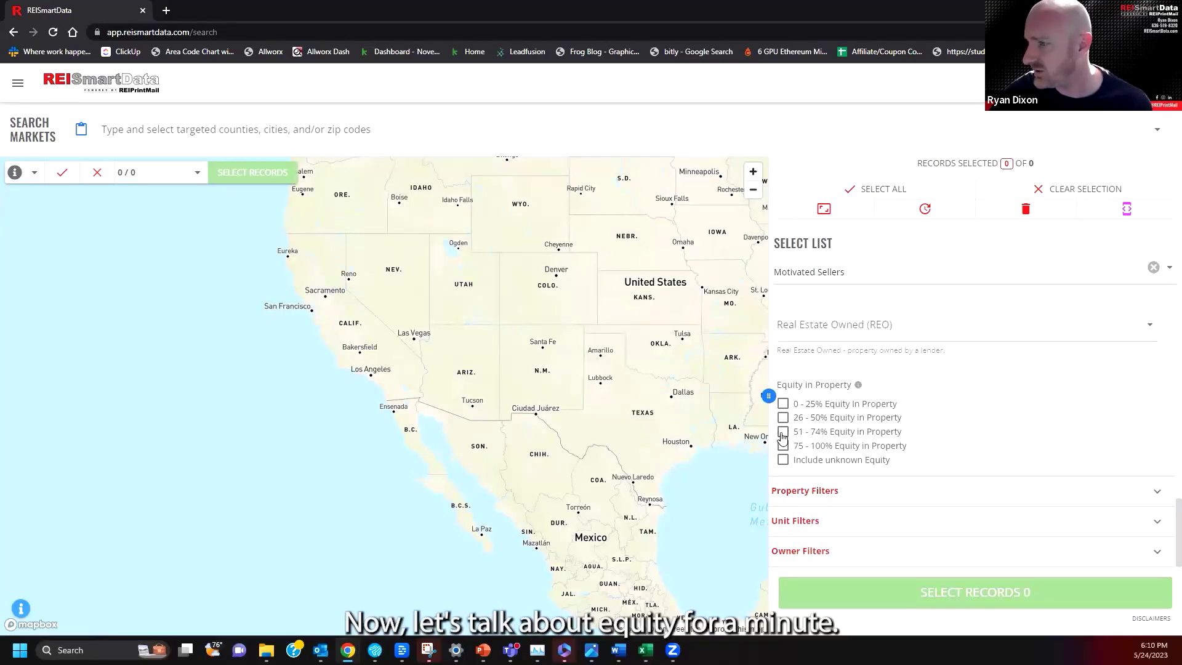
left_click(783, 433)
left_click(783, 446)
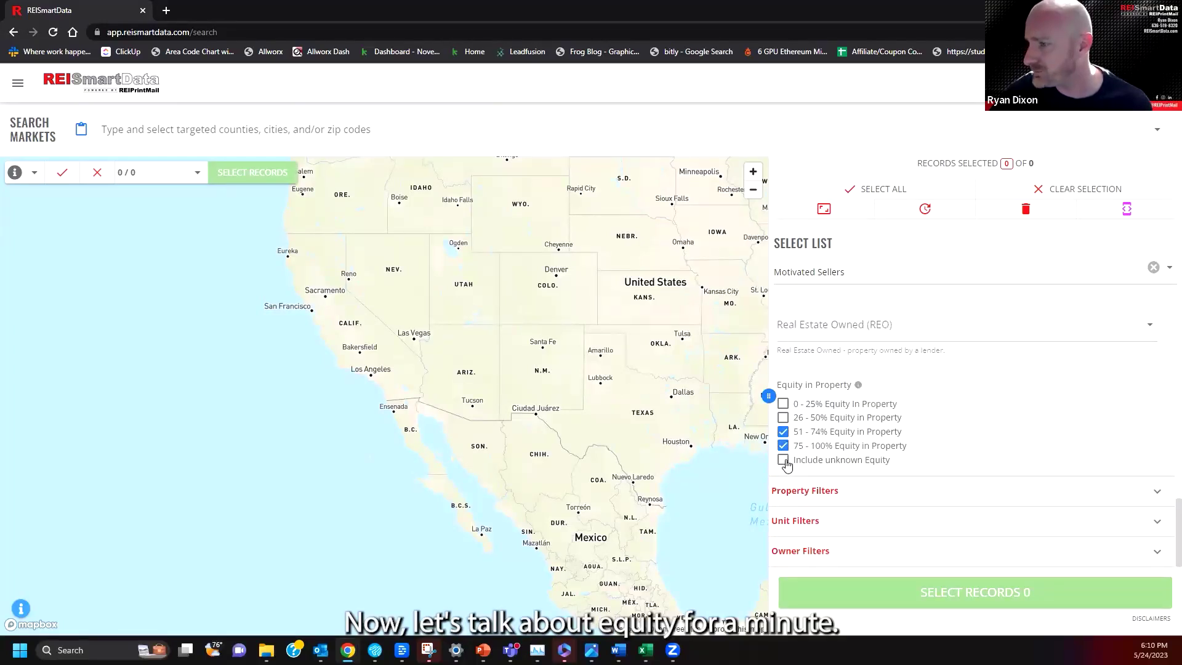
left_click(783, 460)
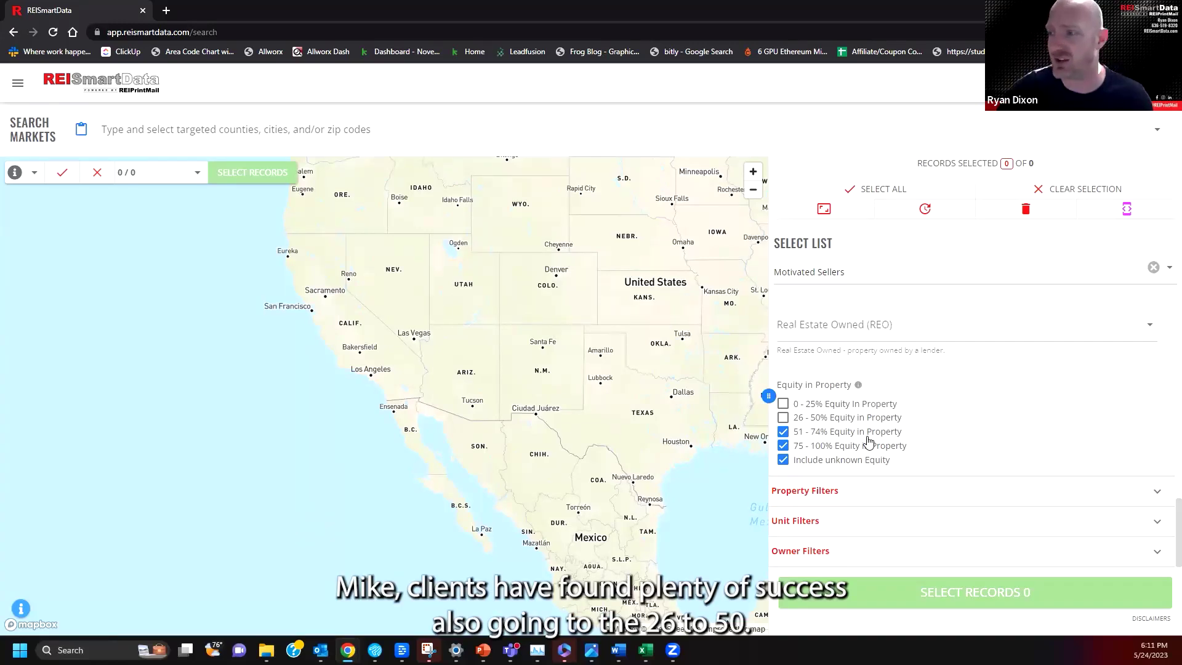
left_click(782, 418)
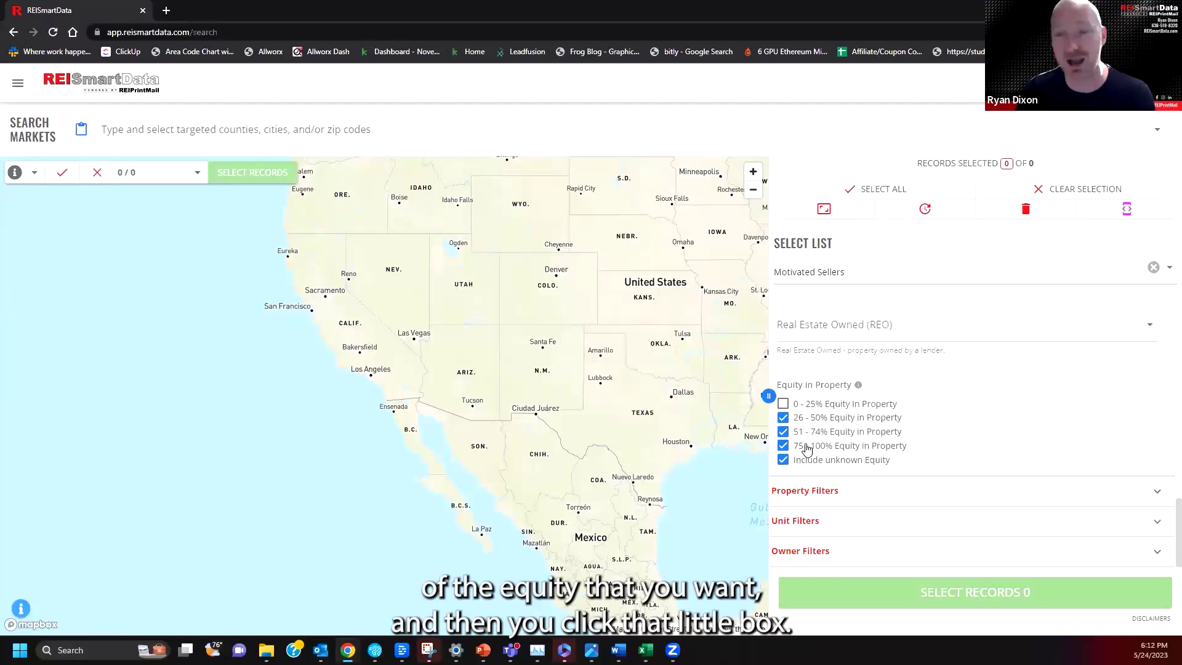
Set the bedrooms range to 2 to 4 in the property filters.
left_click(878, 497)
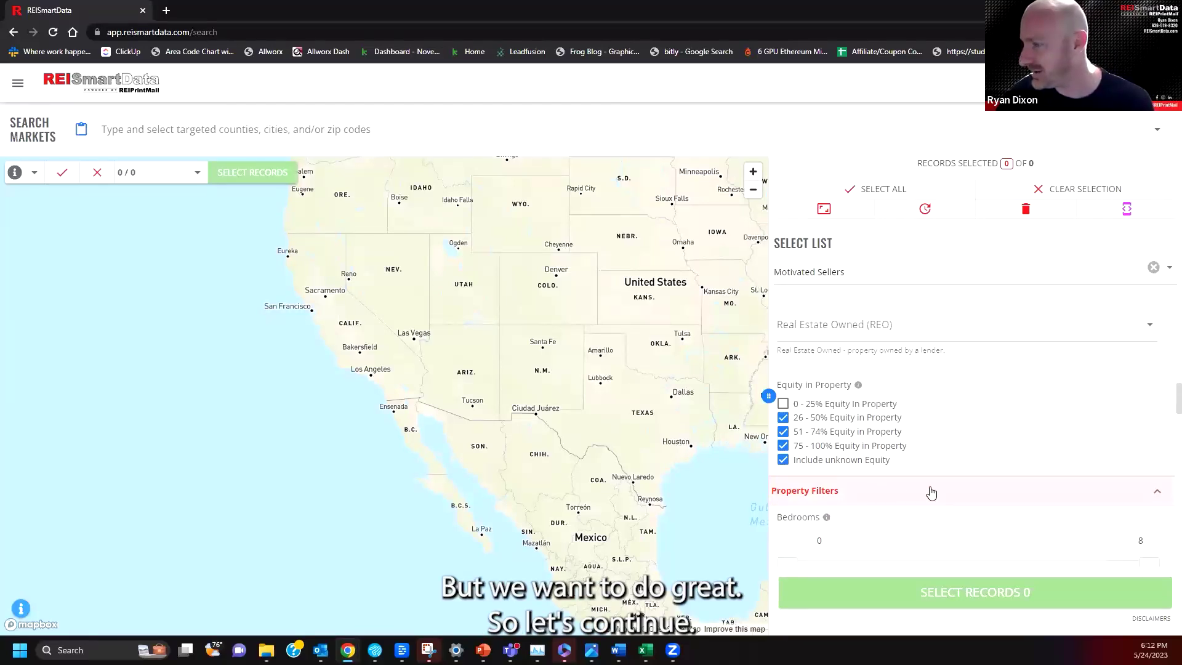
scroll(928, 489, "down", 3)
scroll(799, 486, "up", 2)
left_click(799, 487)
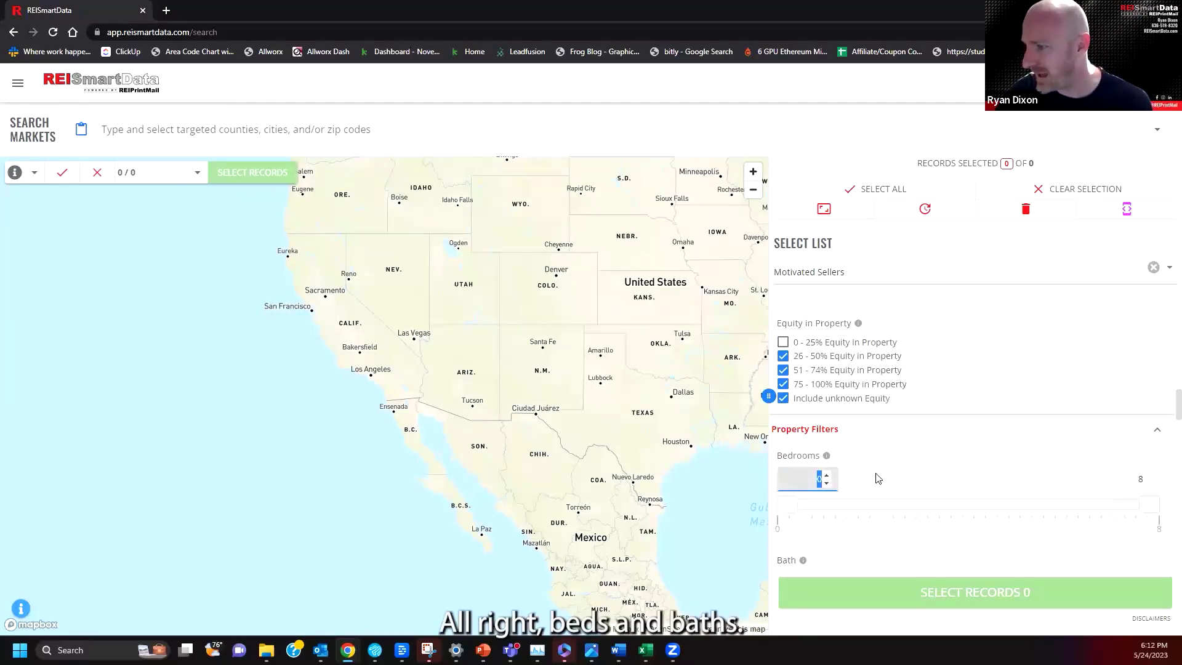
type("2")
left_click(1156, 479)
type("4")
Set the bath range to 1 to 3 in the property filters.
scroll(978, 471, "down", 2)
left_click(812, 460)
type("1")
left_click(1145, 460)
key("BackSpace")
type("3")
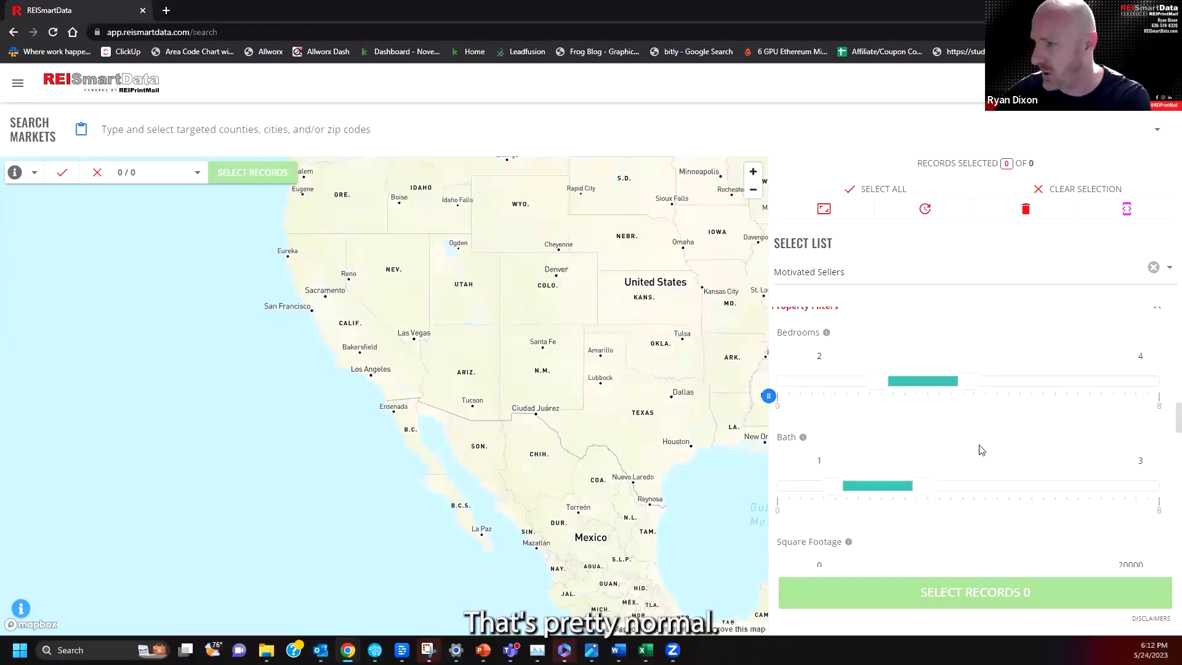
Set the minimum square footage to 900 in the property filters.
scroll(982, 459, "up", 1)
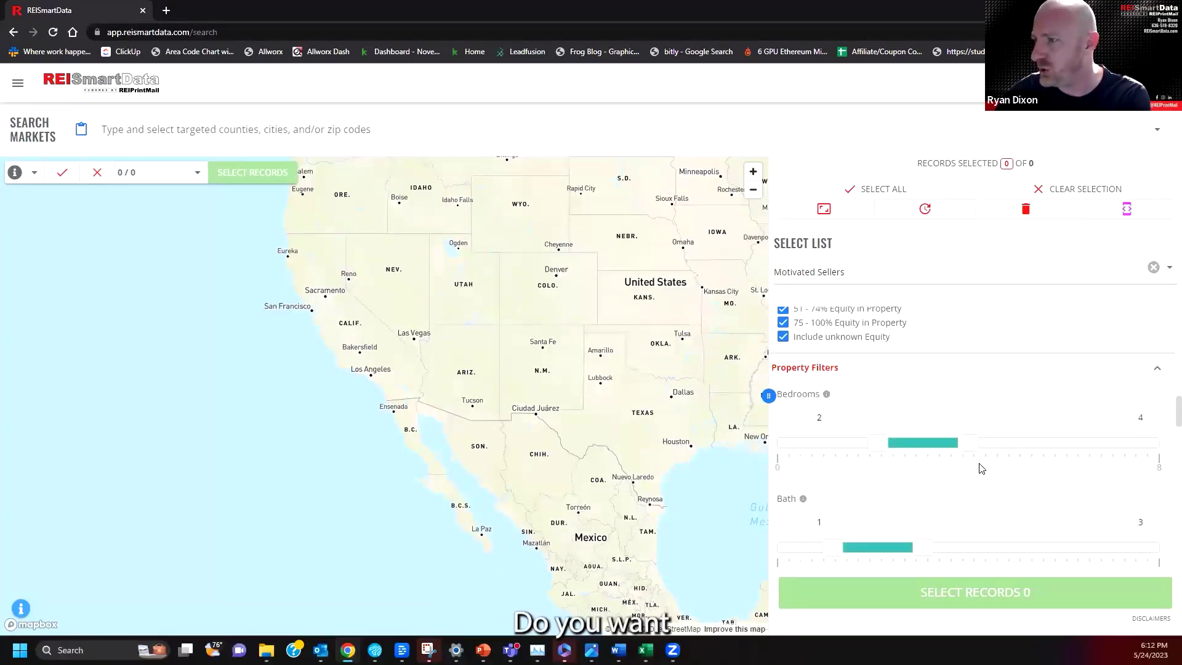
scroll(982, 485, "down", 1)
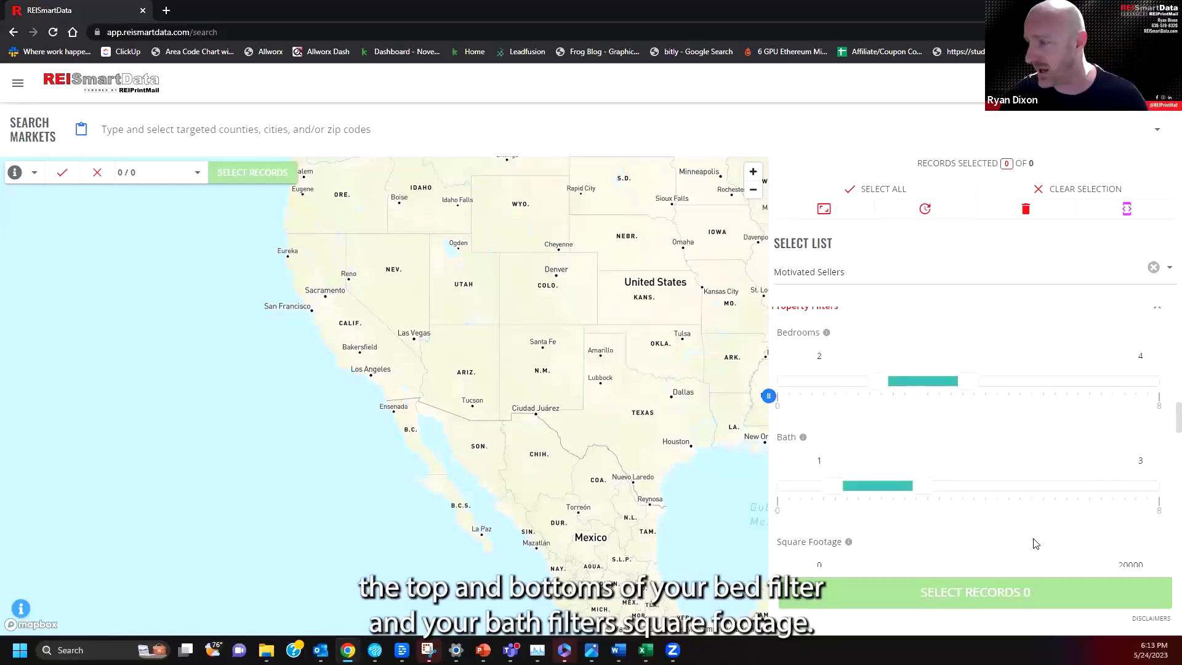
scroll(1036, 539, "down", 2)
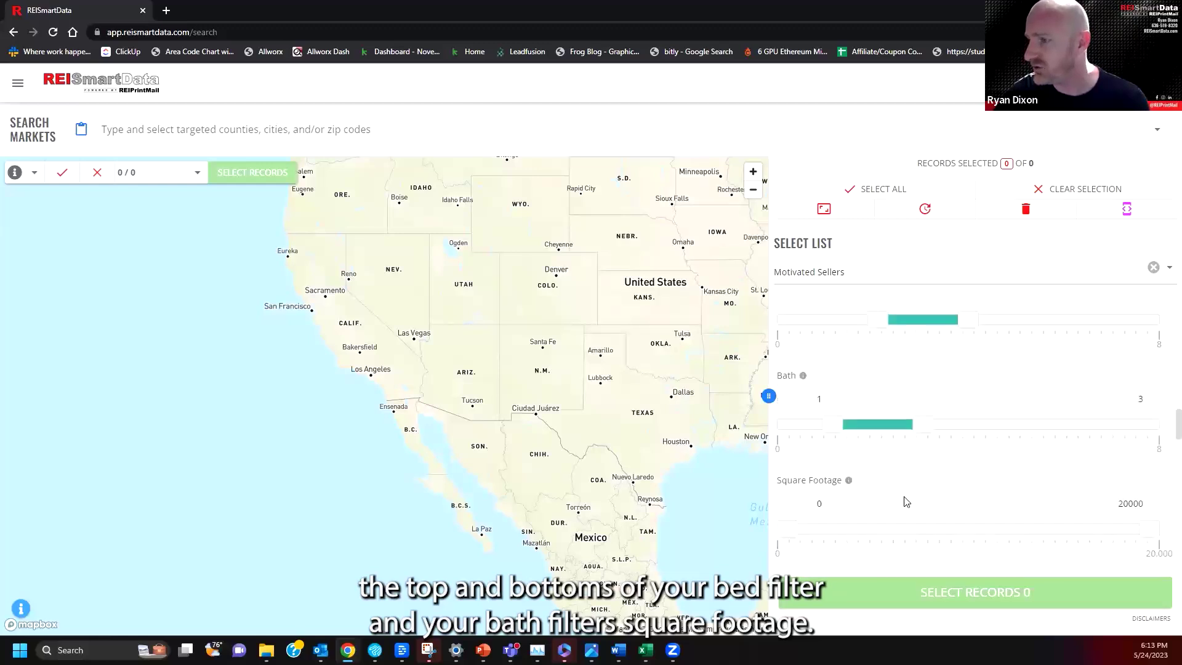
left_click(800, 504)
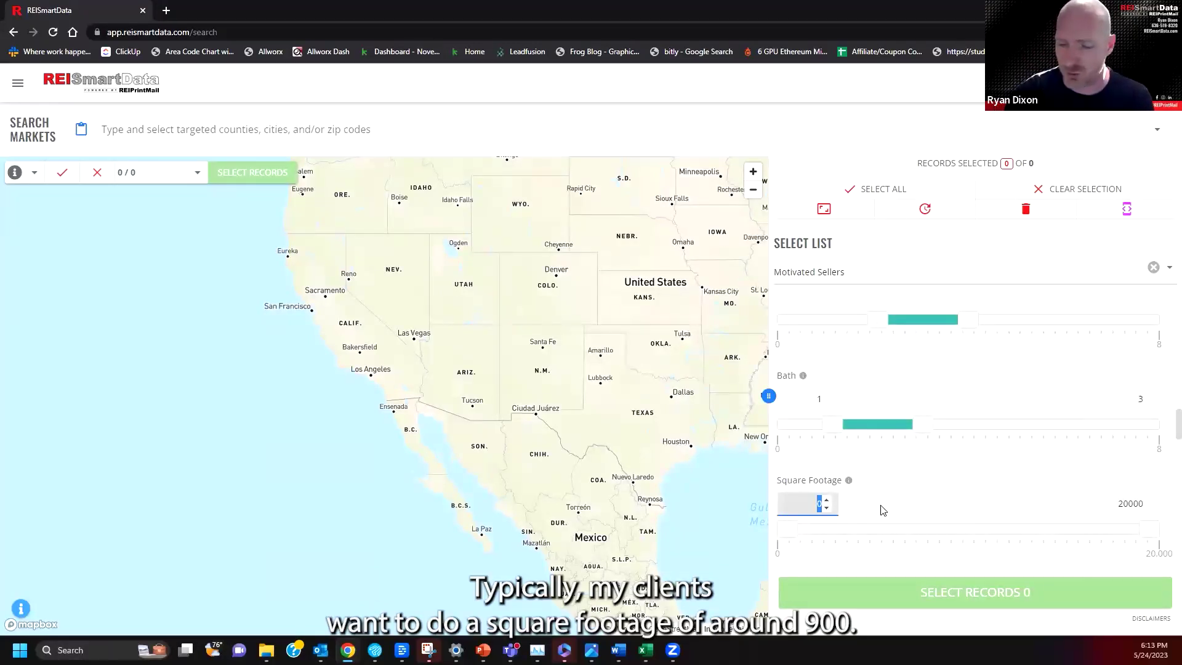
type("900")
left_click(893, 495)
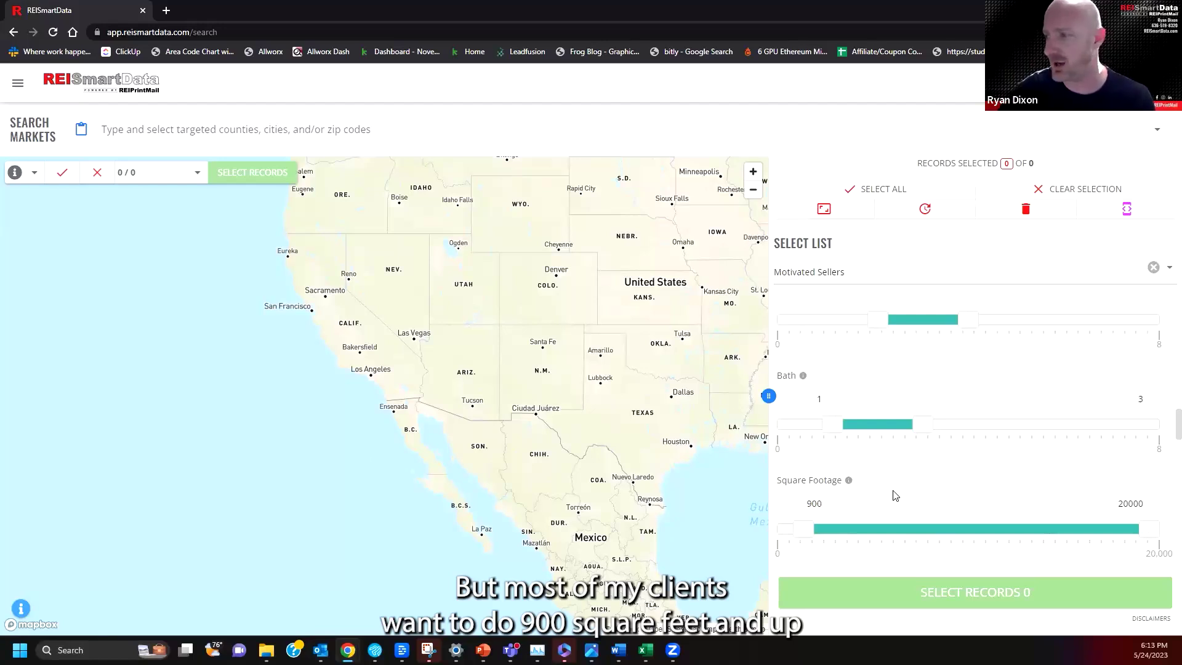
scroll(1056, 492, "up", 1)
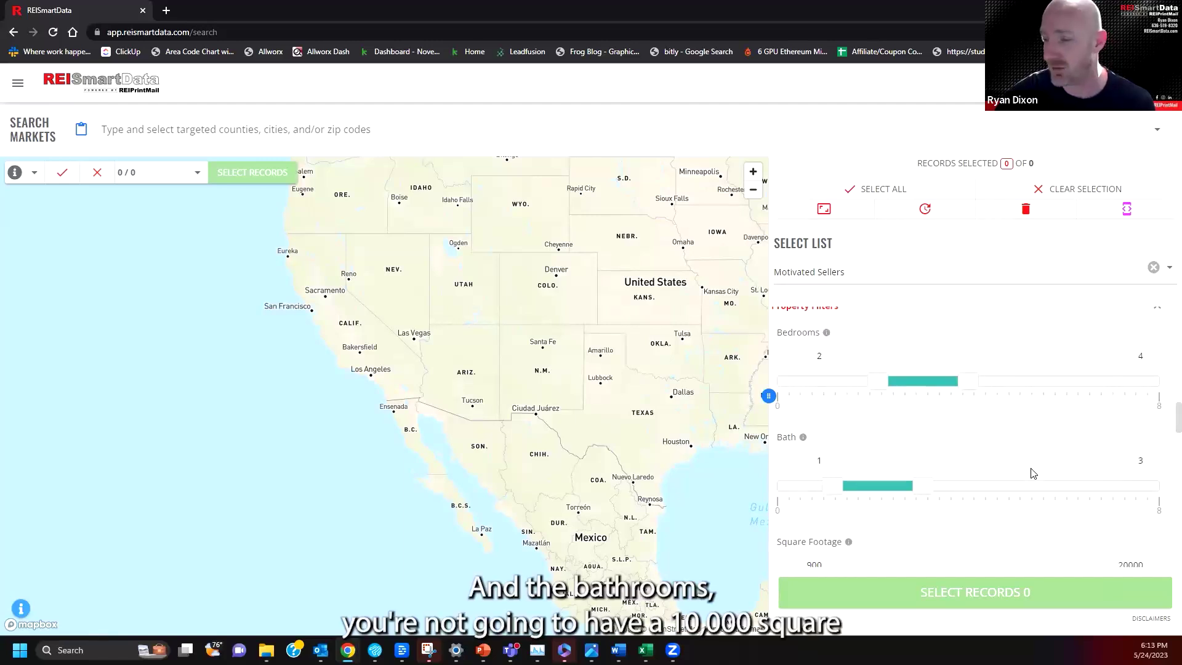
scroll(1063, 520, "down", 1)
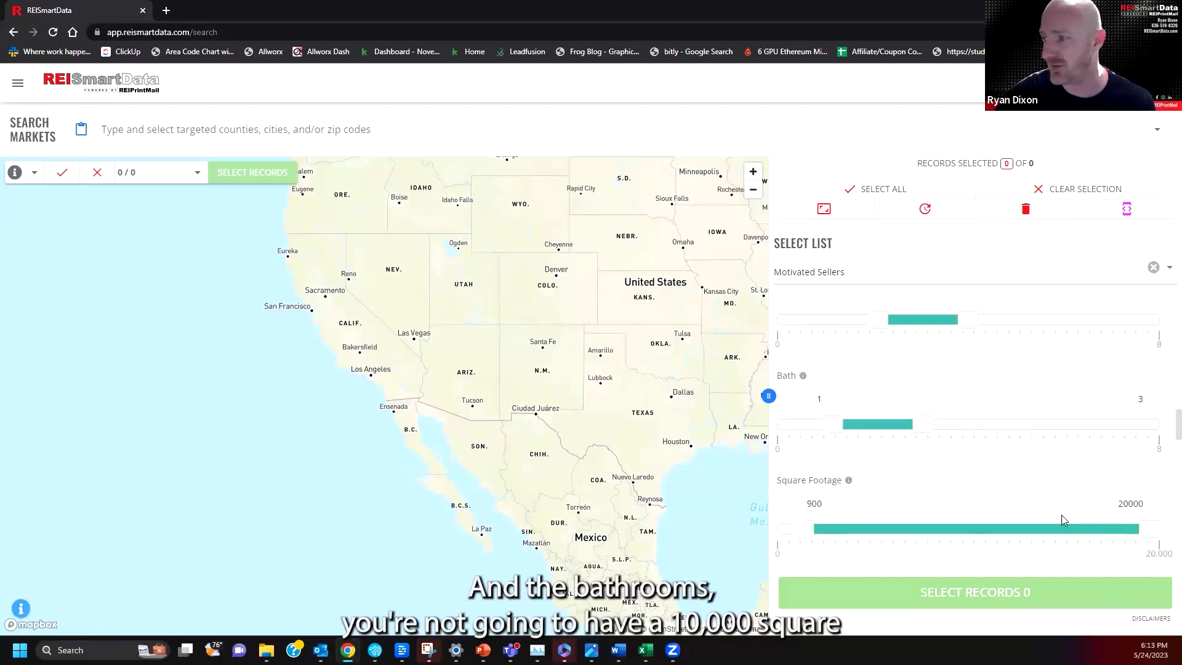
scroll(1058, 516, "up", 1)
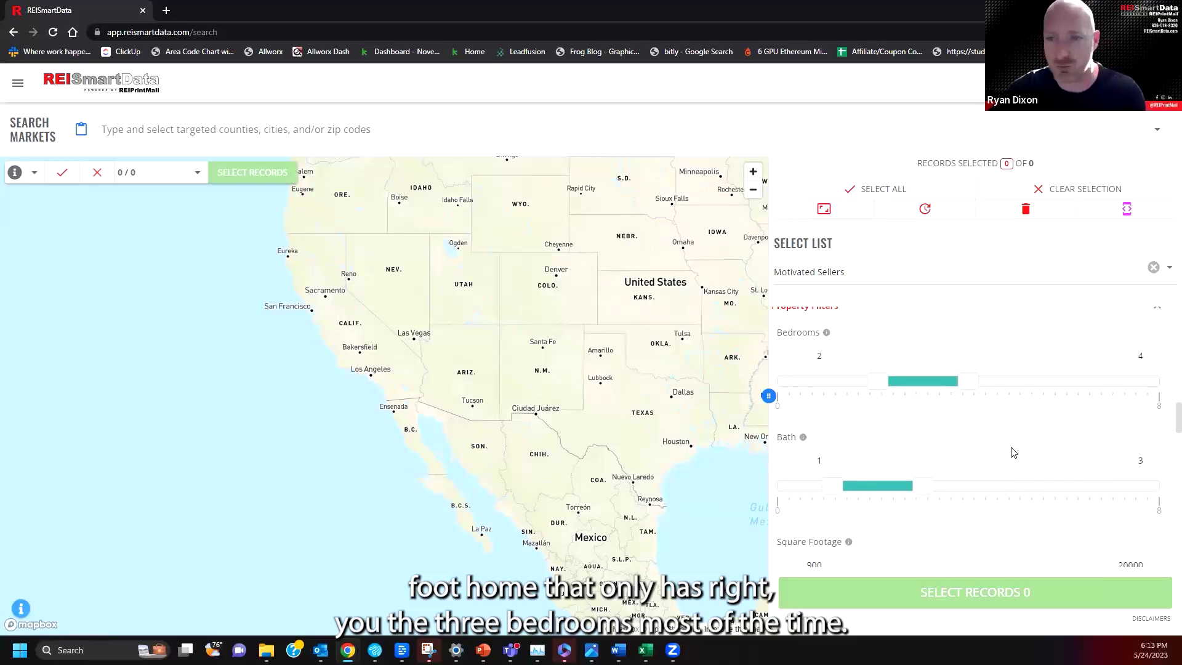
scroll(1016, 450, "down", 2)
scroll(1017, 448, "up", 2)
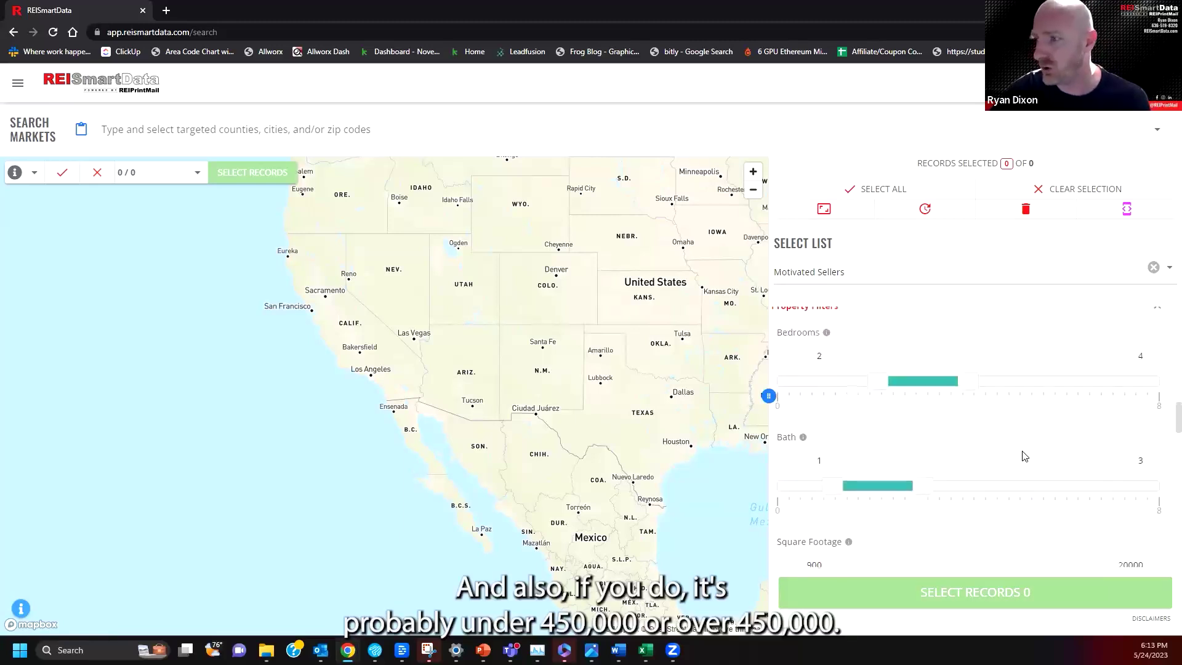
Set the year built range to 1930 to 2005 in the property filters.
scroll(1024, 457, "up", 3)
scroll(1026, 456, "up", 5)
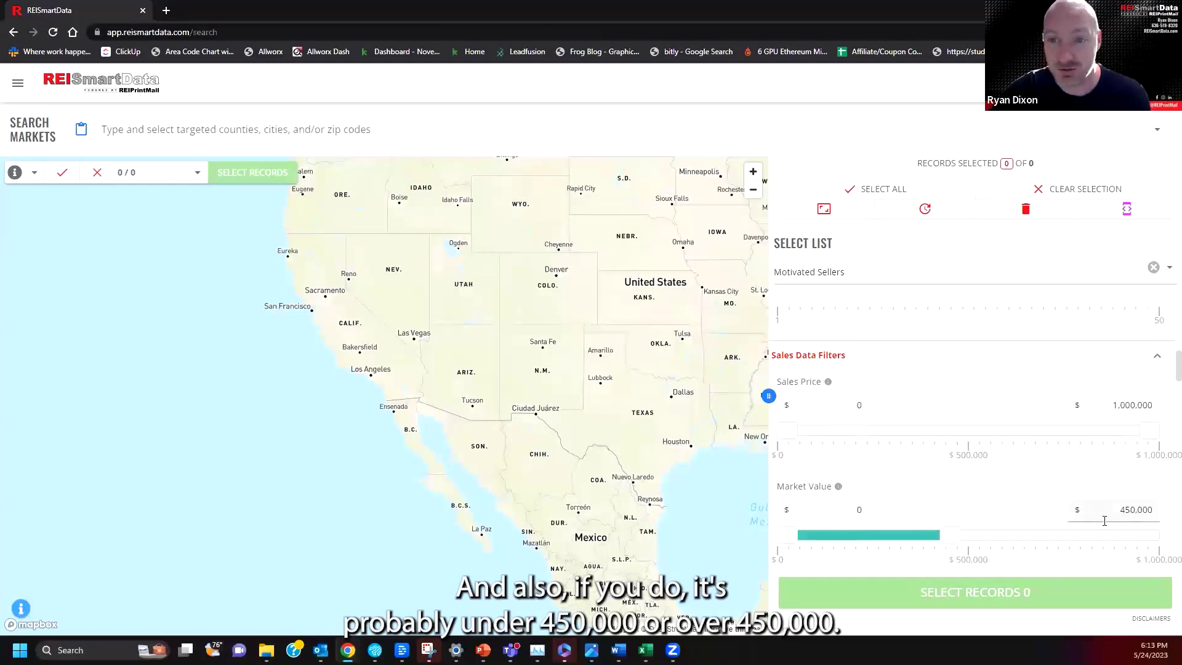
scroll(1110, 512, "down", 8)
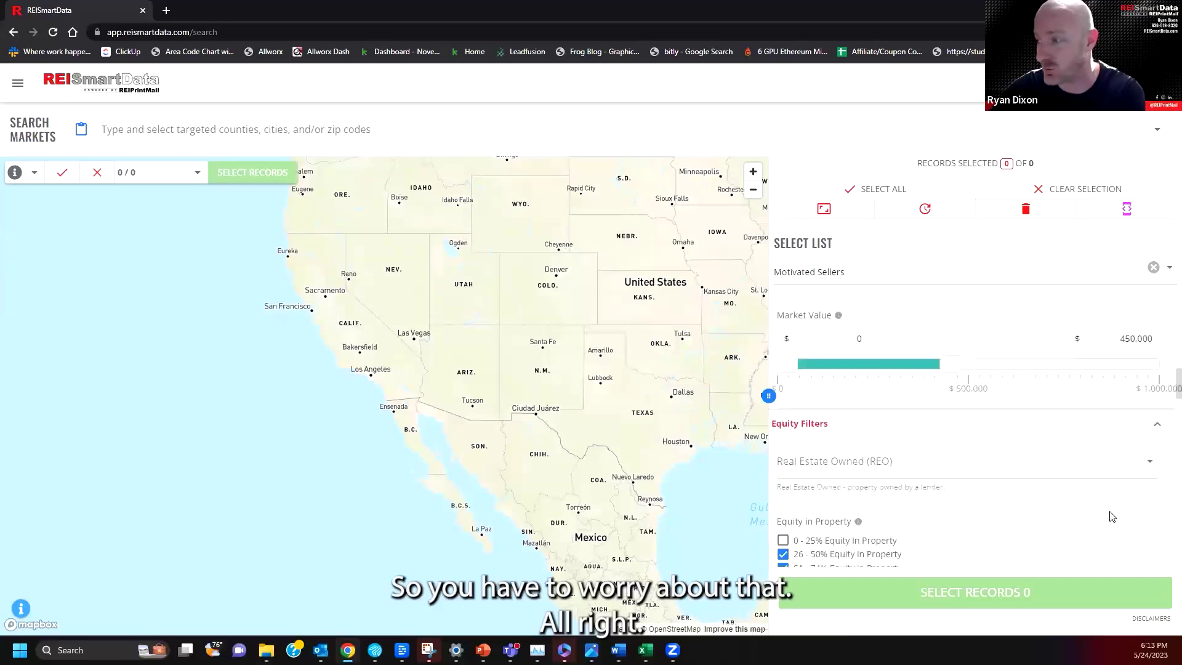
scroll(1110, 513, "down", 5)
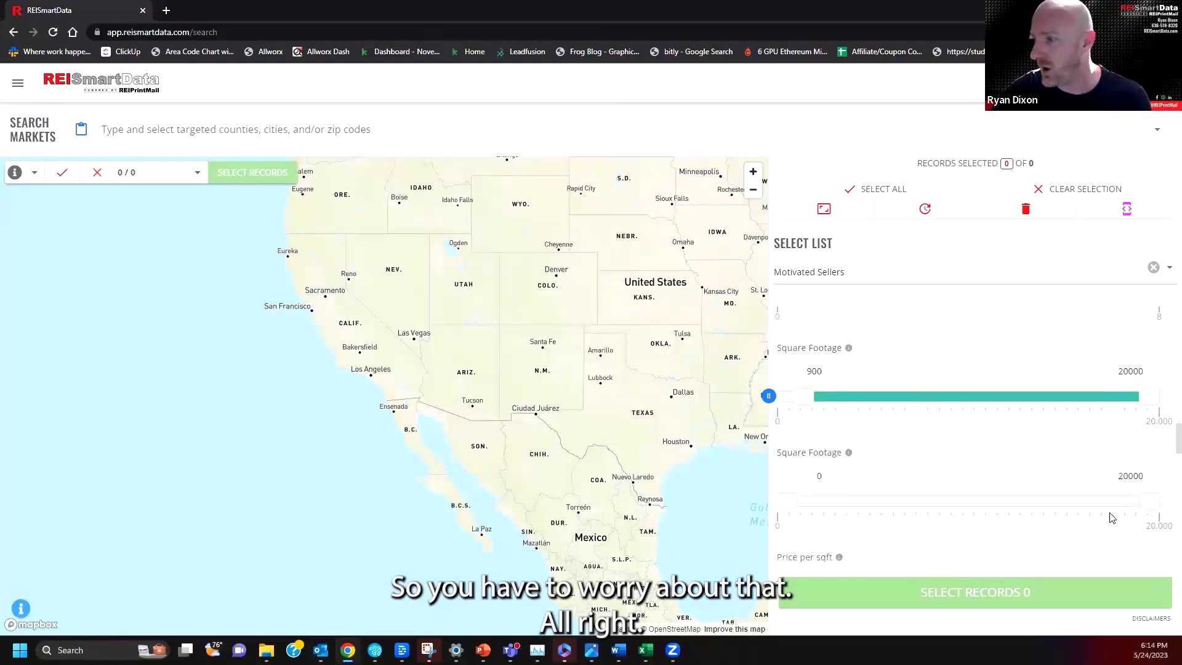
scroll(1111, 517, "down", 1)
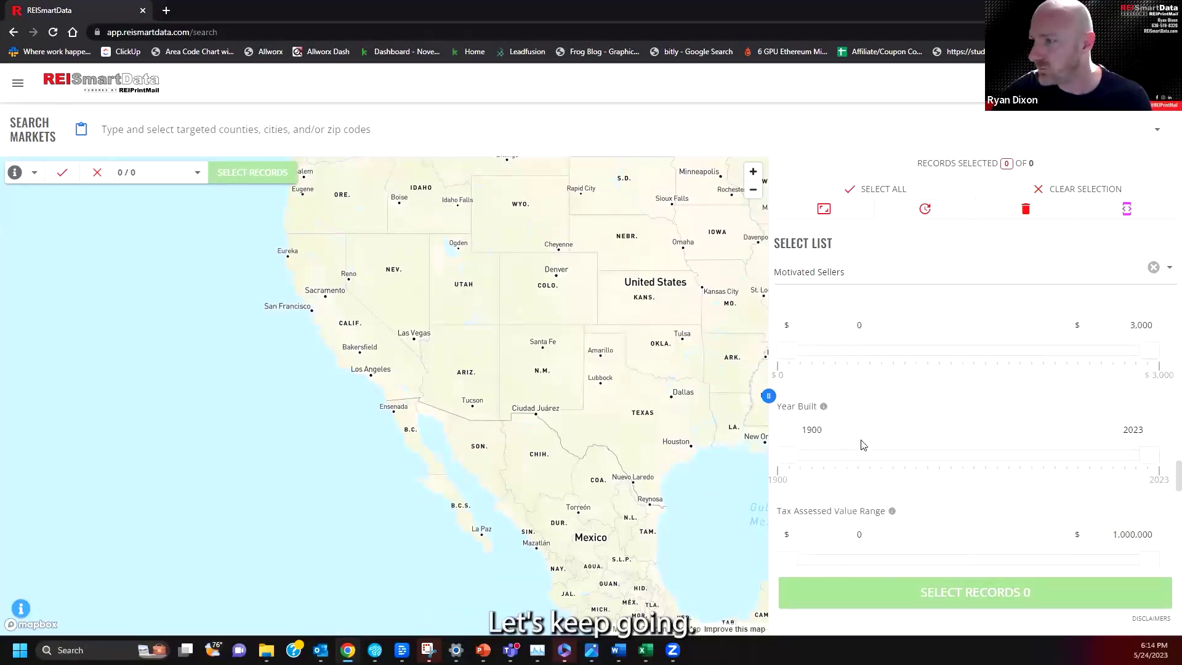
double_click(812, 431)
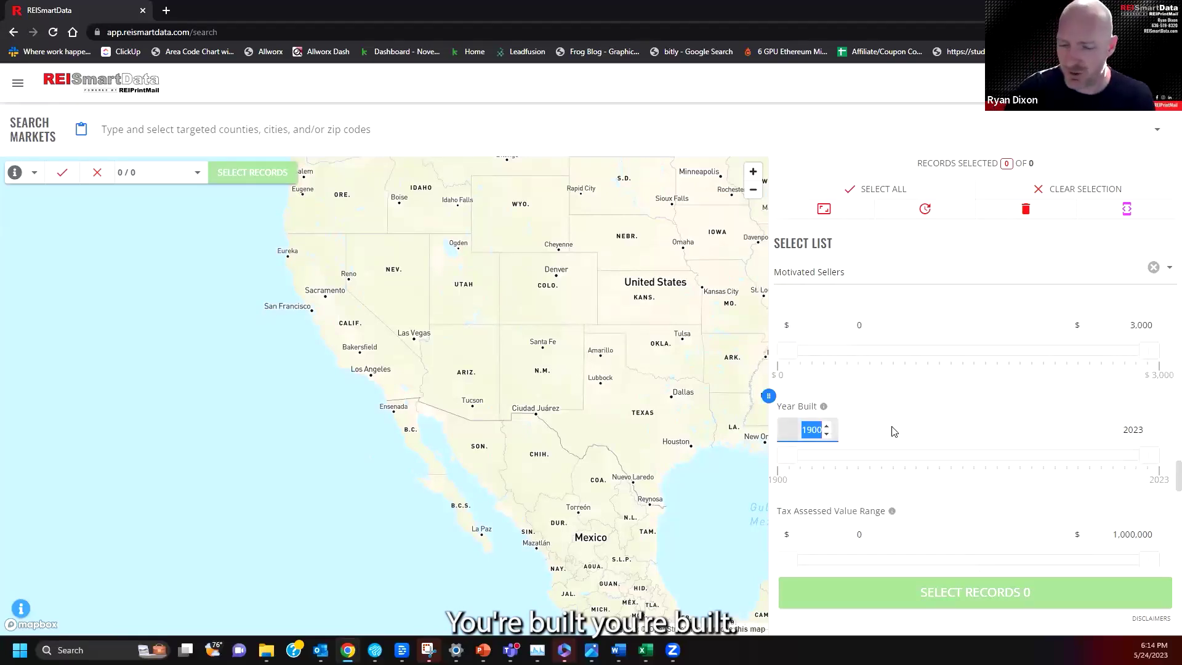
type("1930")
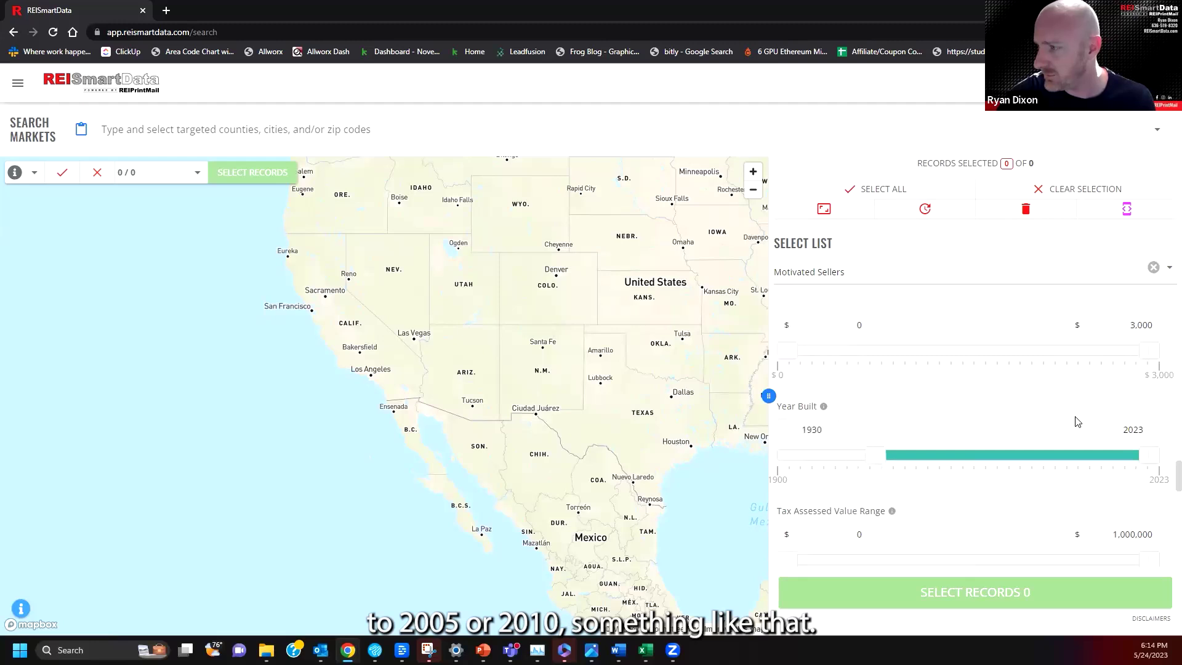
double_click(1133, 430)
type("2005")
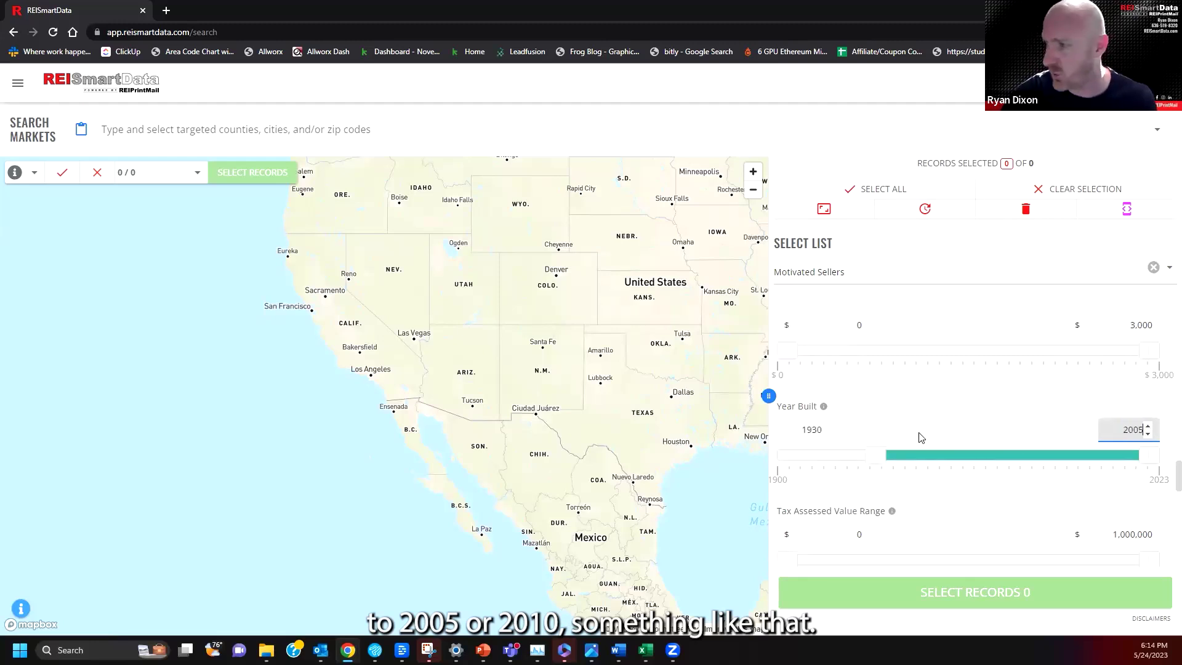
left_click(939, 416)
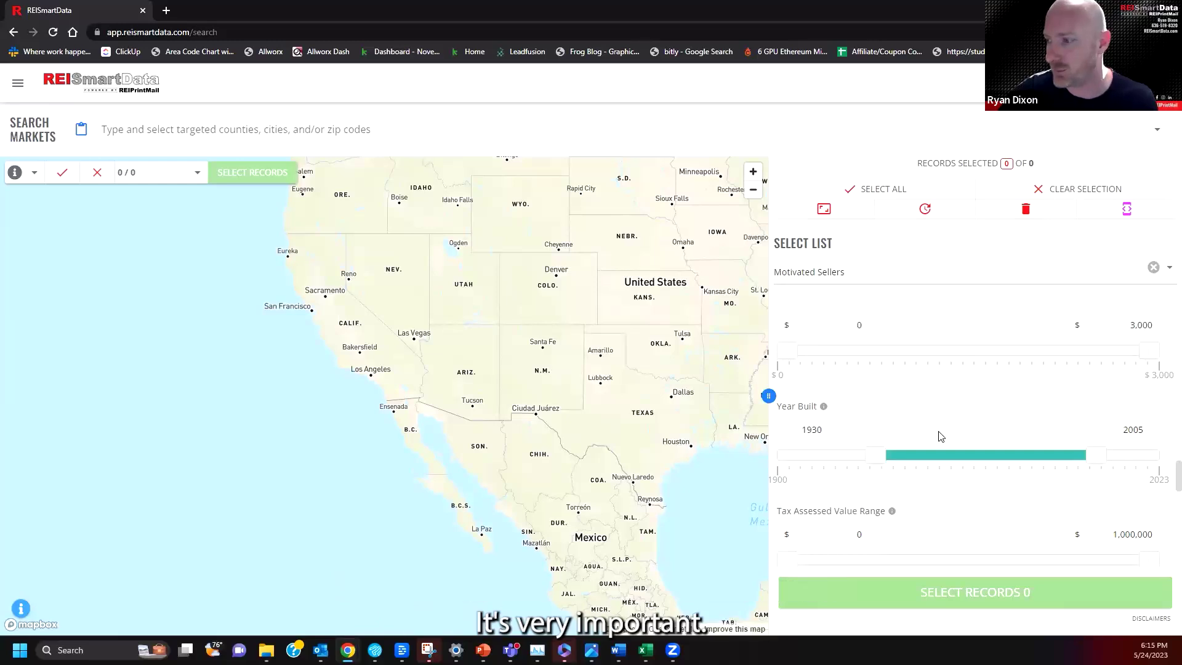
Restrict the property type to Residential in the property filters.
scroll(940, 436, "down", 3)
left_click(847, 393)
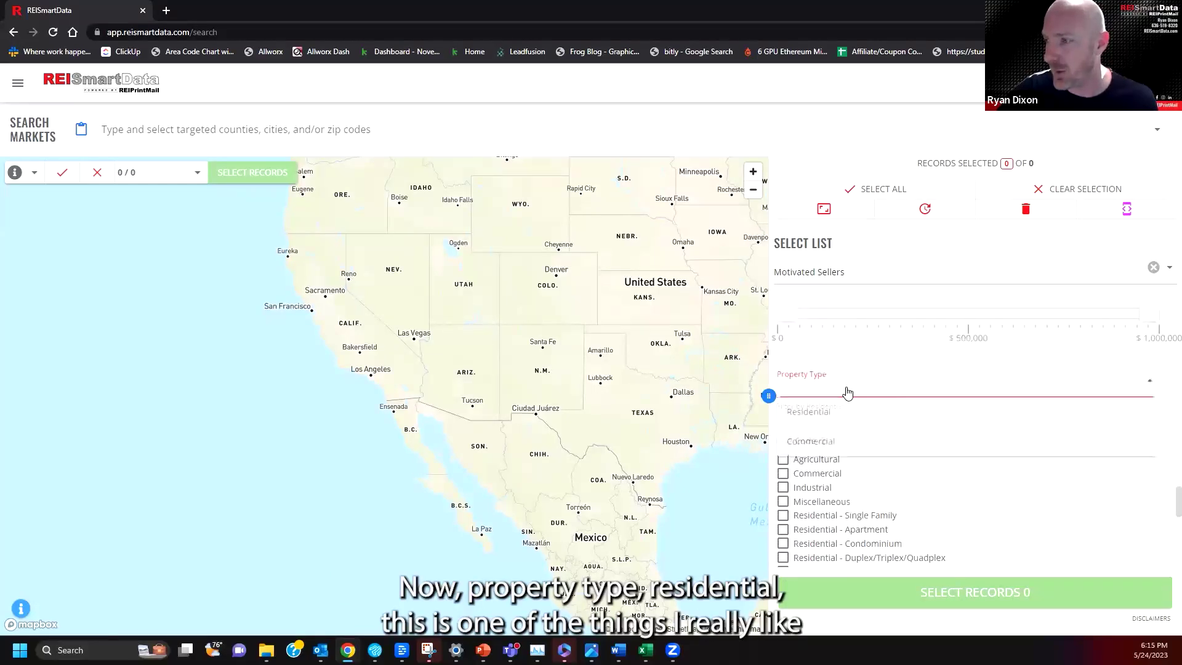
left_click(820, 412)
scroll(960, 462, "down", 1)
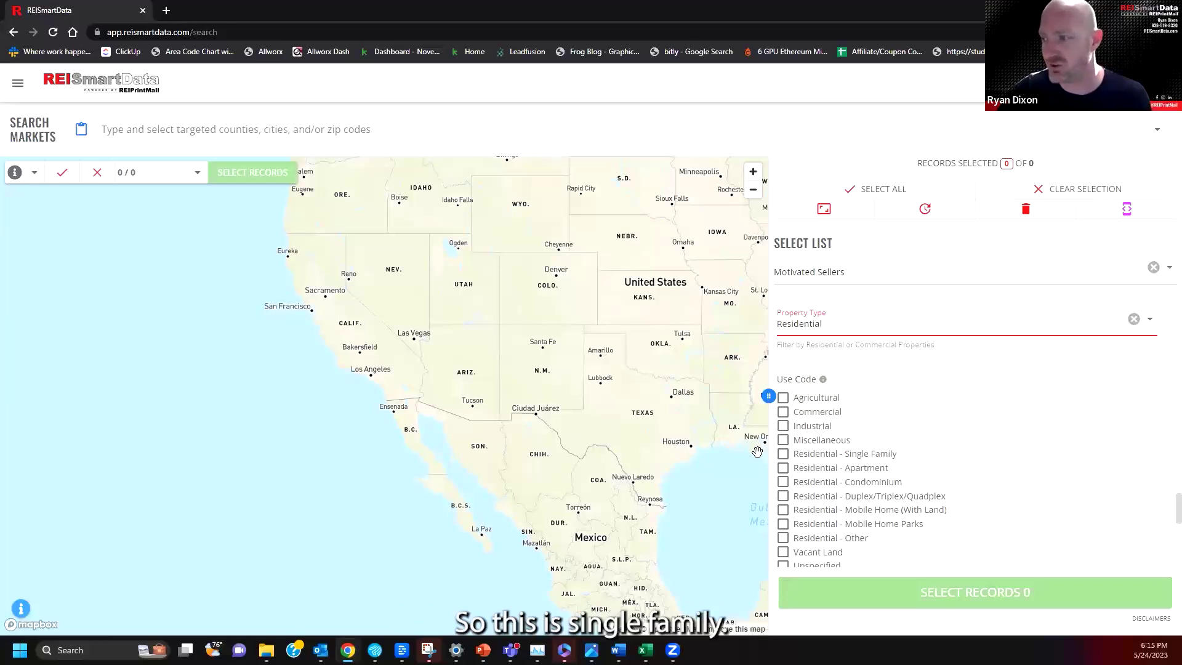
Include the Residential - Single Family and Residential - Duplex/Triplex/Quadplex use codes.
left_click(784, 456)
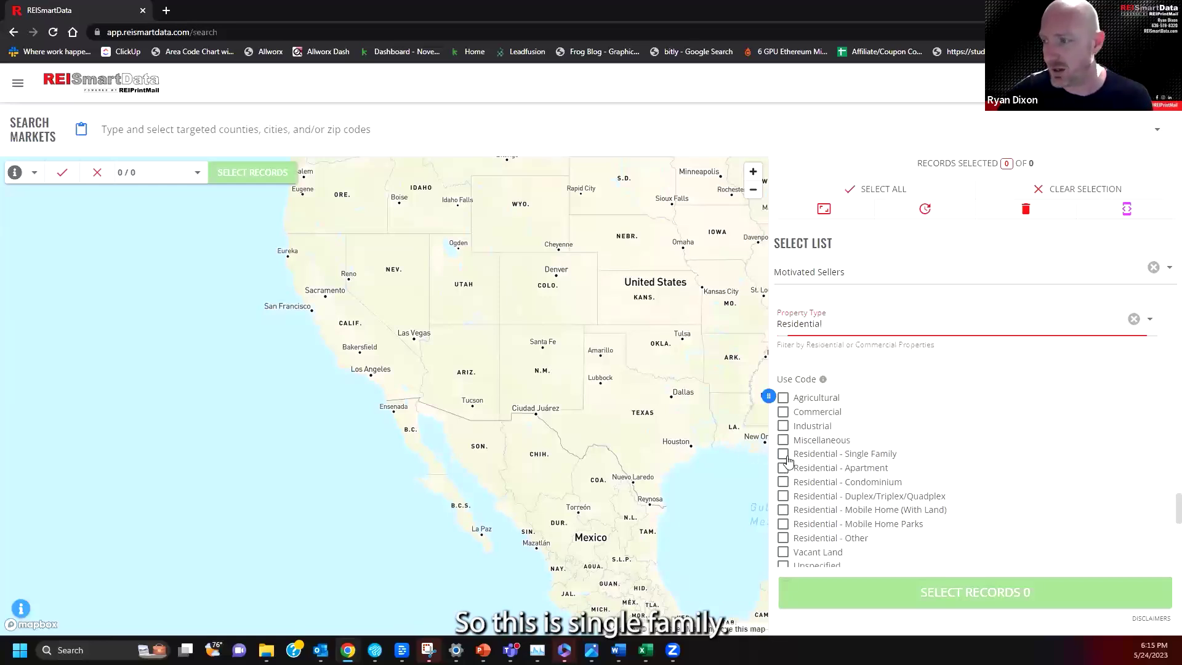
left_click(782, 496)
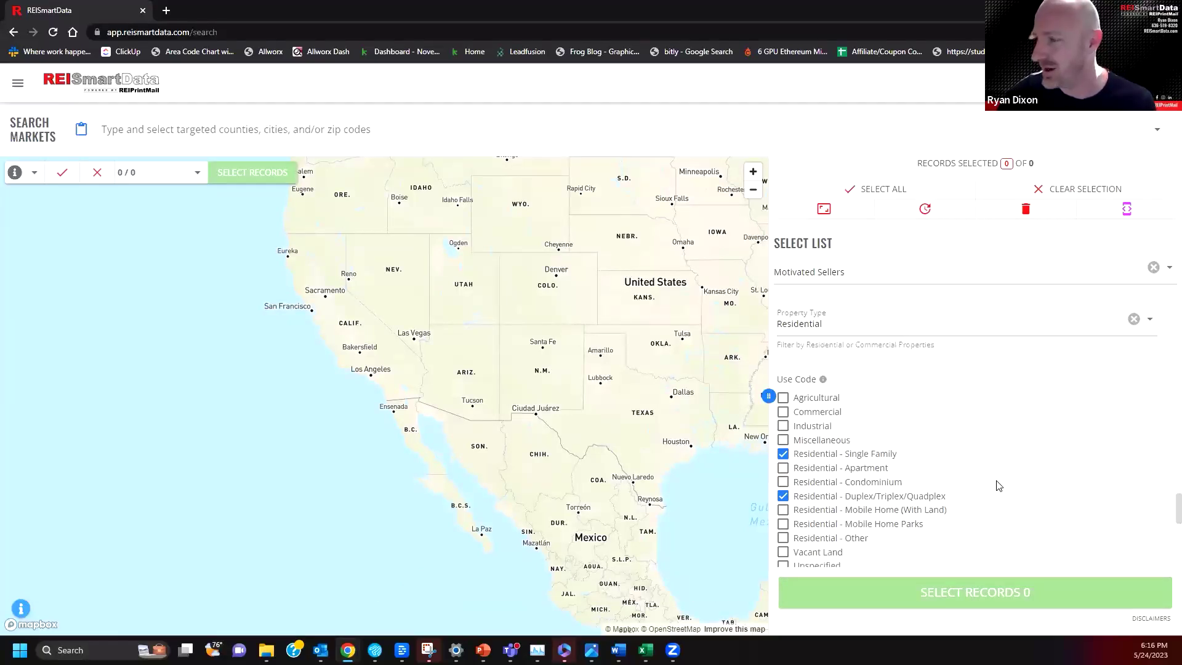
scroll(979, 467, "down", 2)
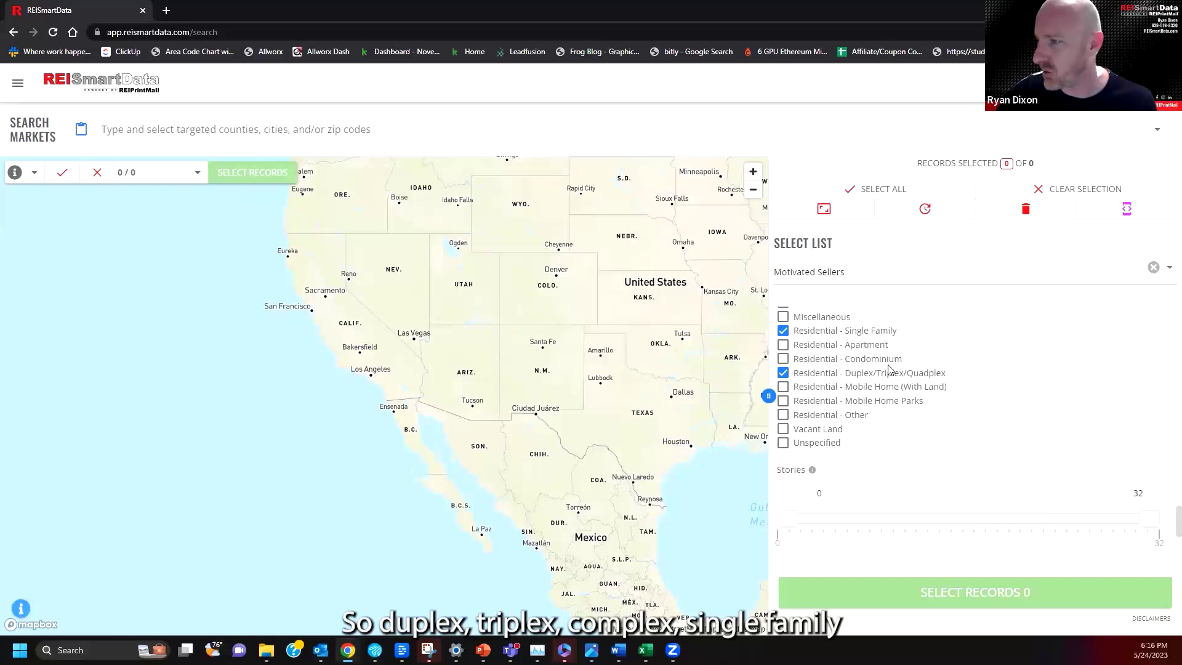
scroll(958, 375, "up", 1)
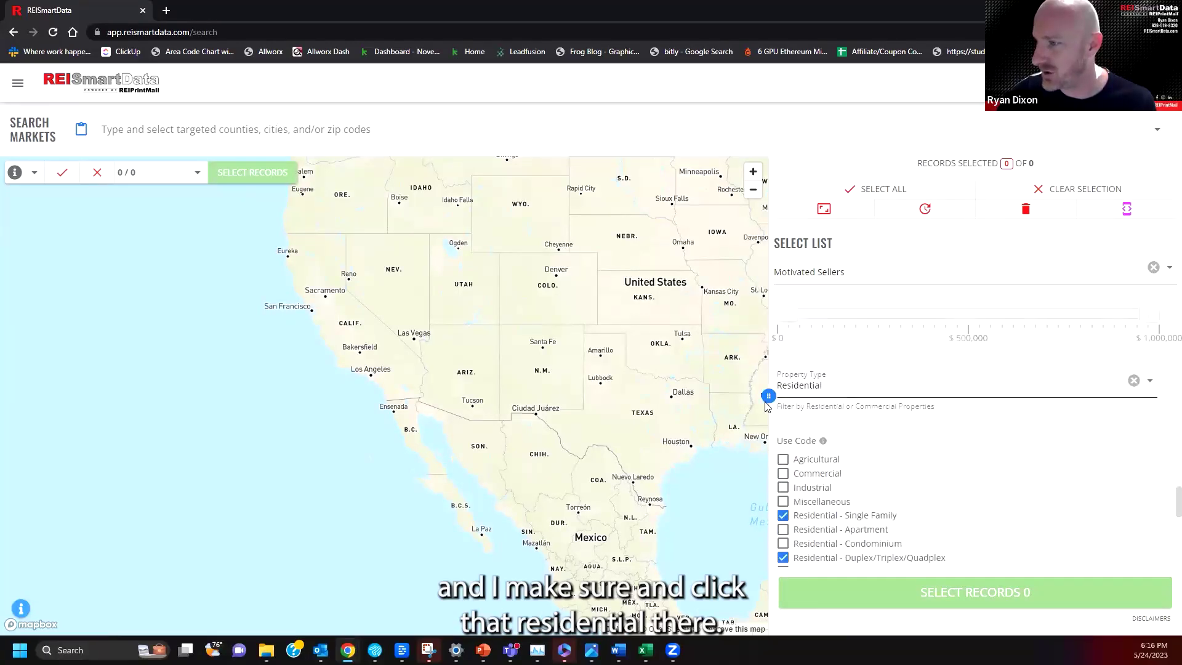
Expand the Owner Filters section, leaving the stories and building quality filters unset.
scroll(1003, 475, "down", 3)
scroll(1005, 478, "down", 3)
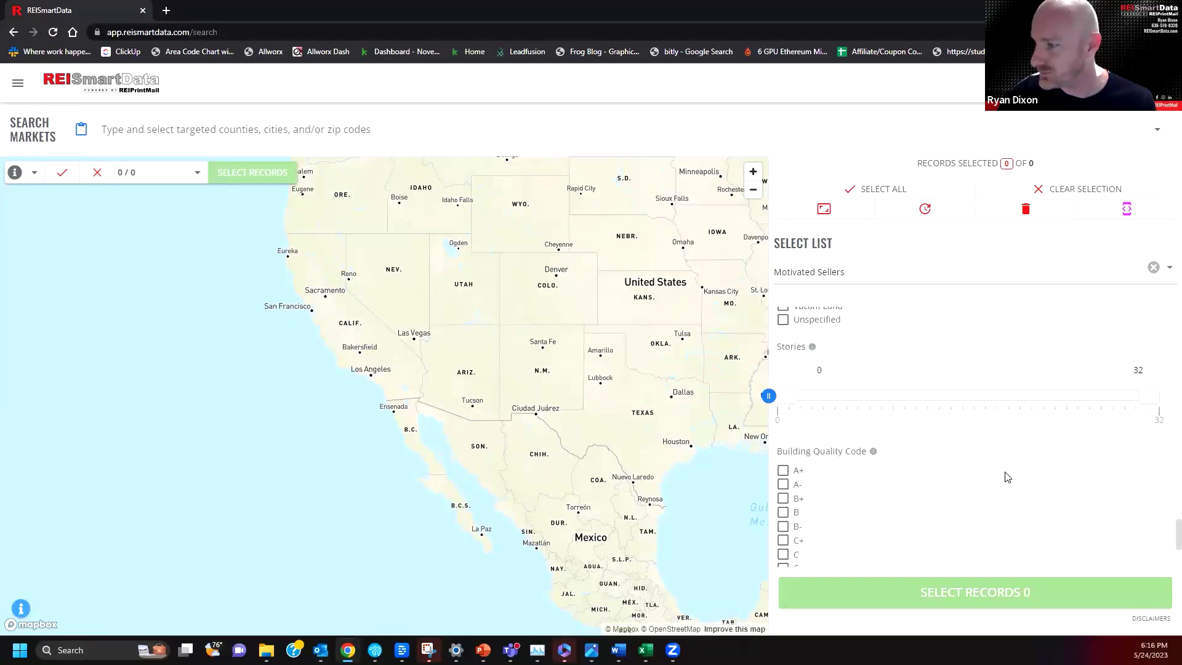
left_click(945, 549)
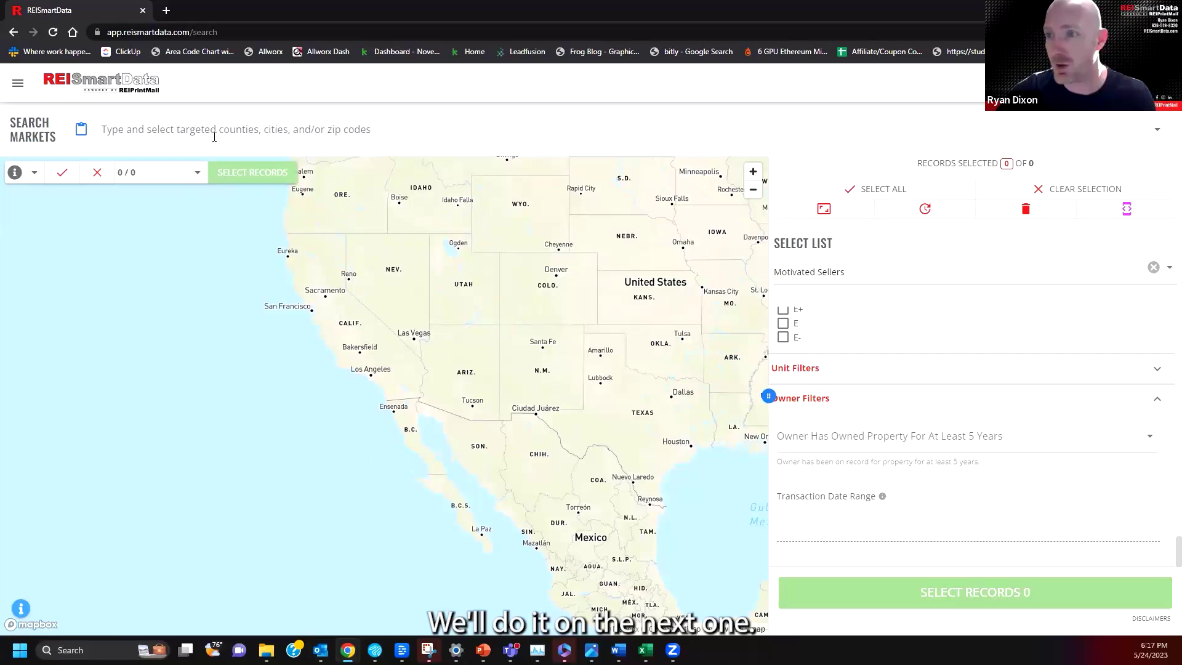
Set the search market to the city of Houston, TX.
left_click(209, 135)
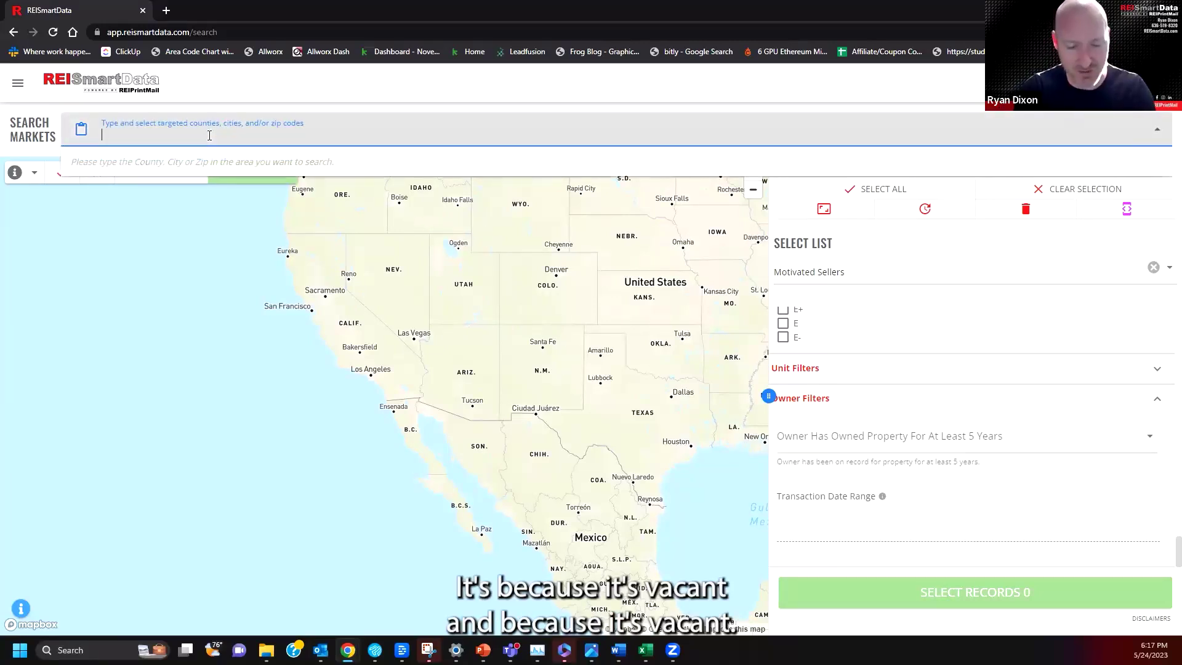
type("housti")
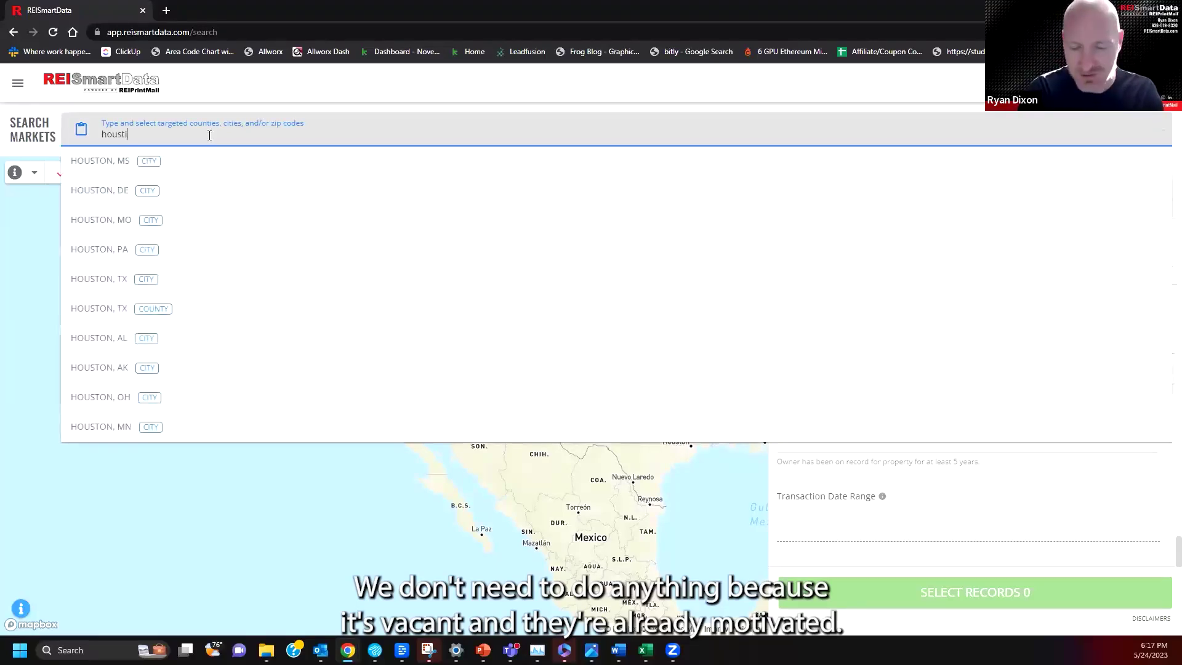
type("n")
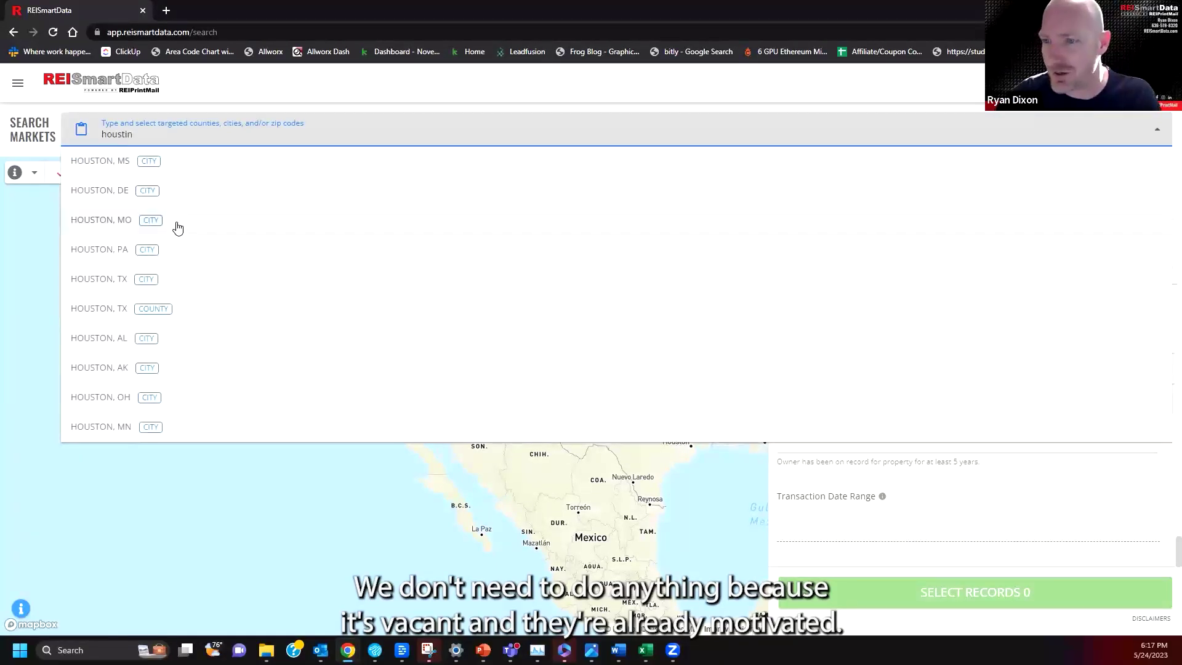
left_click(160, 281)
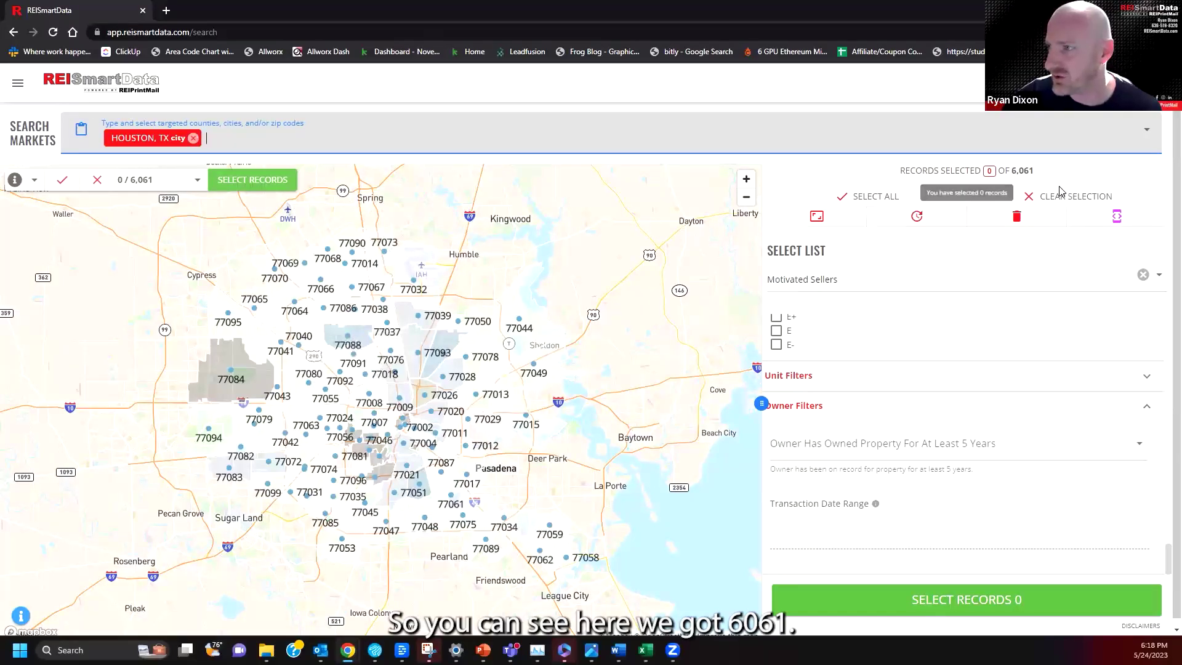
Select six ZIP code areas in west and northwest Houston on the map, including 77008, 77092, 77040 and 77080.
left_click(360, 396)
left_click(334, 378)
left_click(305, 347)
left_click(304, 383)
left_click(300, 426)
left_click(252, 430)
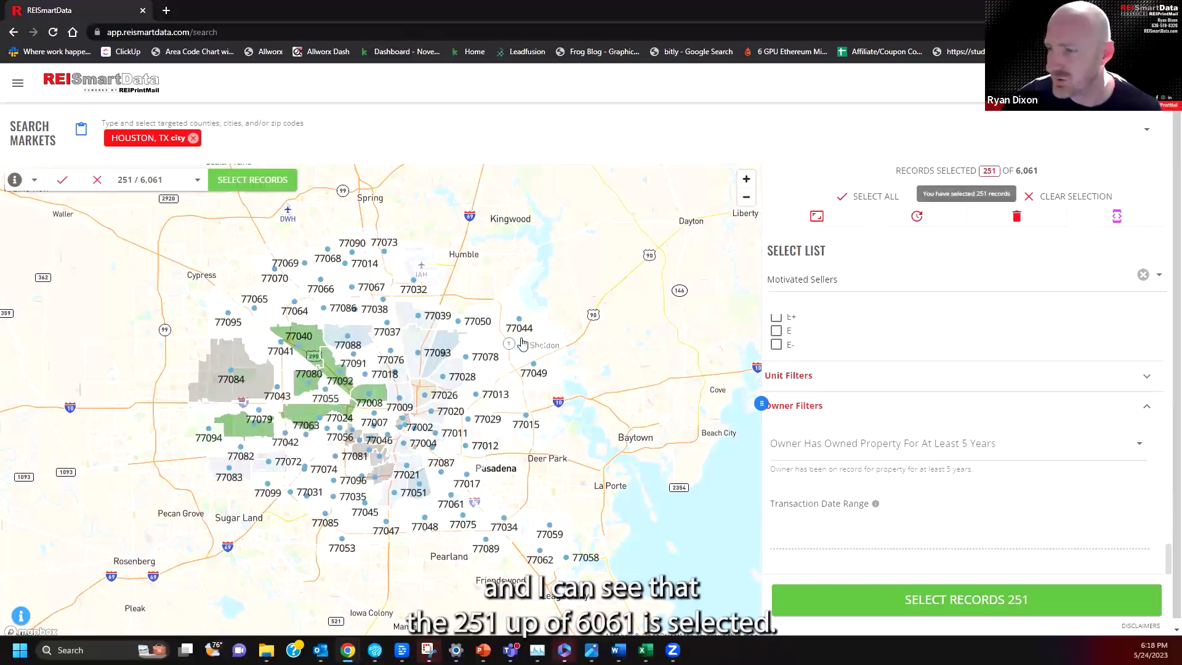
Add the north and northeast Houston ZIP code areas to the map selection, including 77026, 77009, 77093, 77039, 77076 and 77018.
left_click(432, 368)
left_click(429, 392)
left_click(424, 412)
left_click(397, 395)
left_click(440, 352)
left_click(413, 354)
left_click(412, 320)
left_click(391, 350)
left_click(355, 365)
left_click(368, 367)
left_click(407, 378)
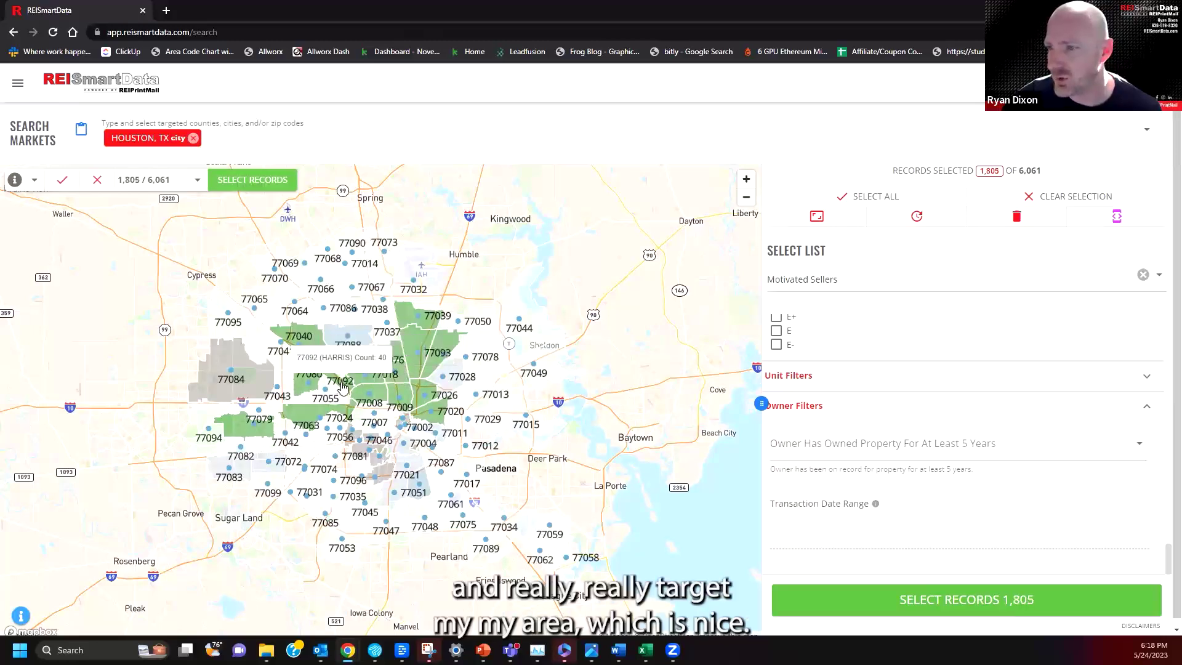
Add the inner southwest Houston ZIP code areas around 77056 and 77096 to the map selection.
left_click(336, 450)
left_click(362, 471)
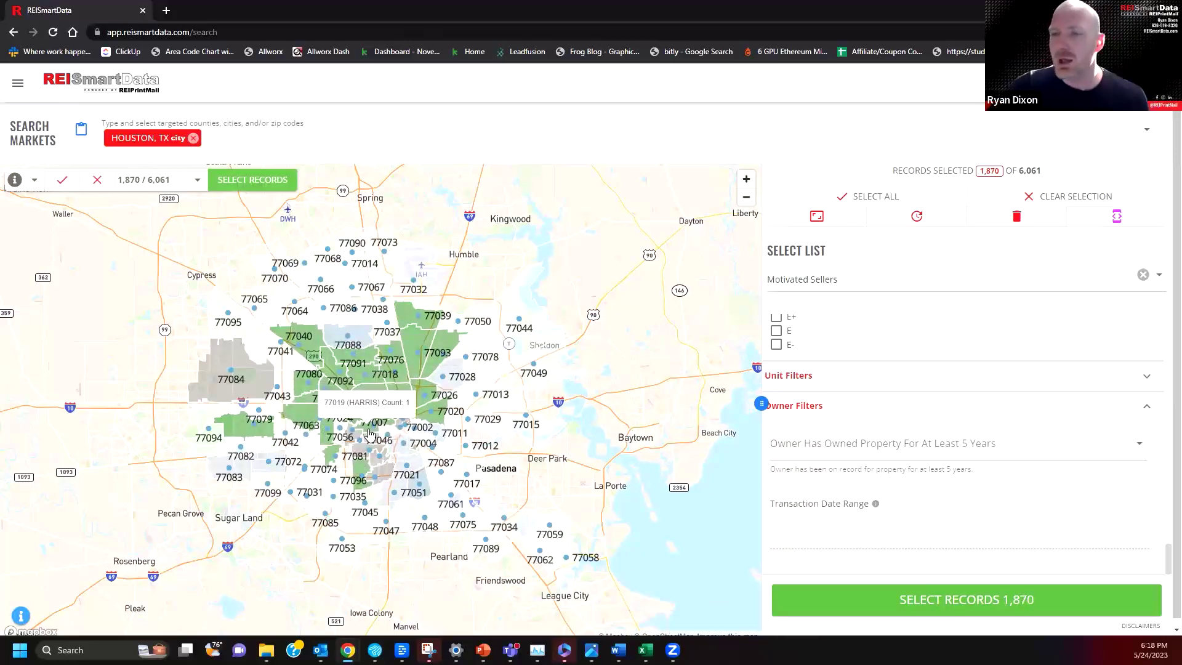
left_click(363, 426)
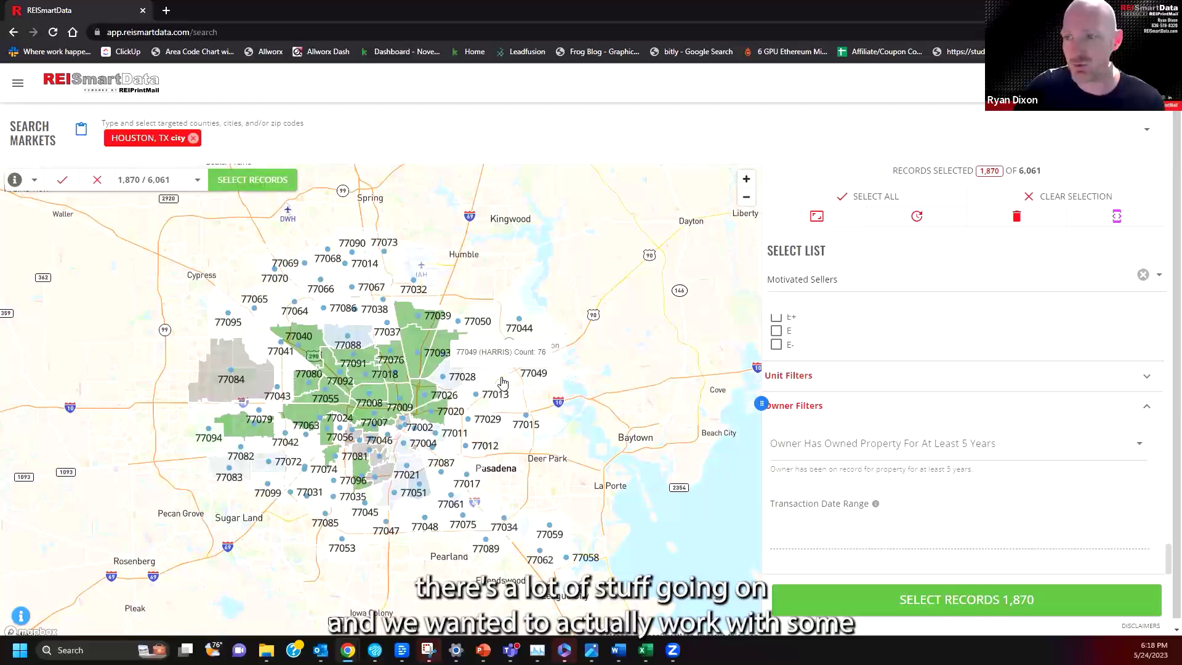
Limit the records to owners who have owned the property for at least 5 years.
left_click(930, 455)
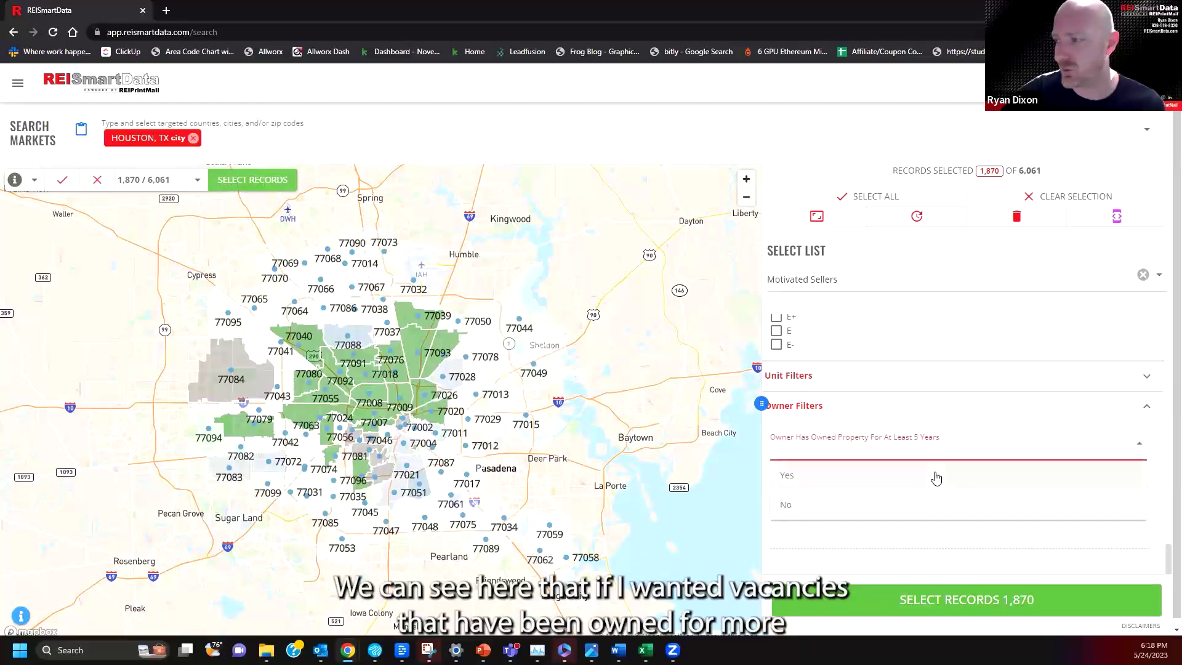
left_click(940, 491)
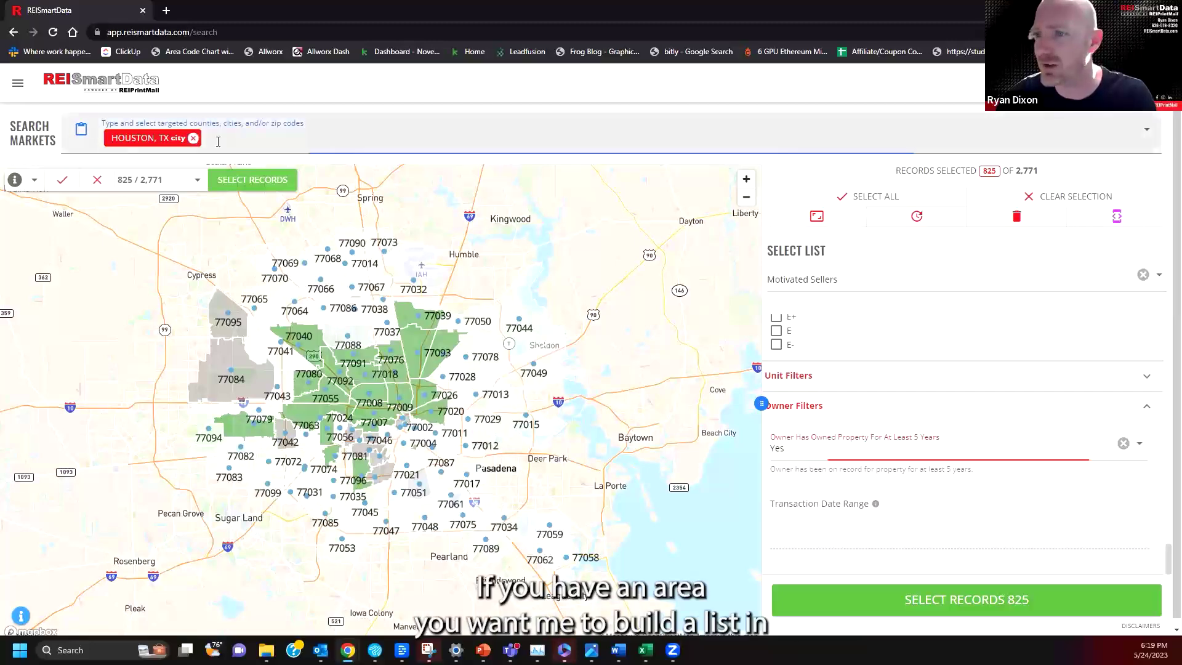
Remove Houston, TX from the search markets.
left_click(194, 139)
left_click(163, 136)
left_click(1034, 586)
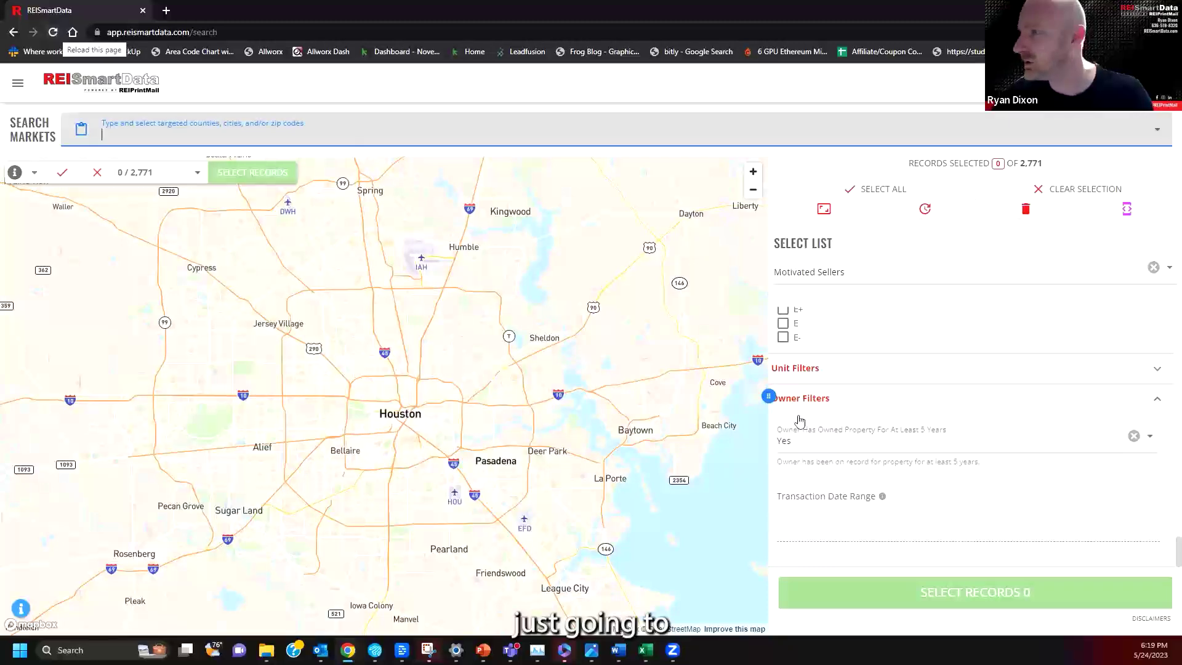
Switch the list from Motivated Sellers to Highly Likely To Sell.
scroll(918, 419, "up", 5)
scroll(915, 450, "up", 8)
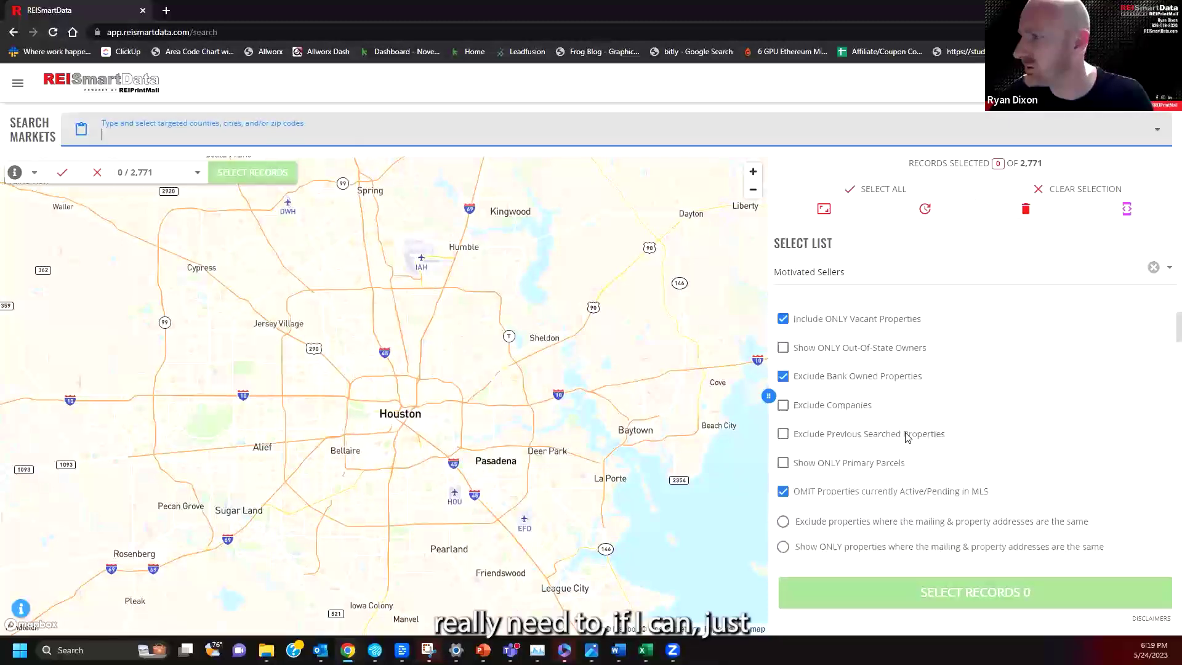
left_click(835, 271)
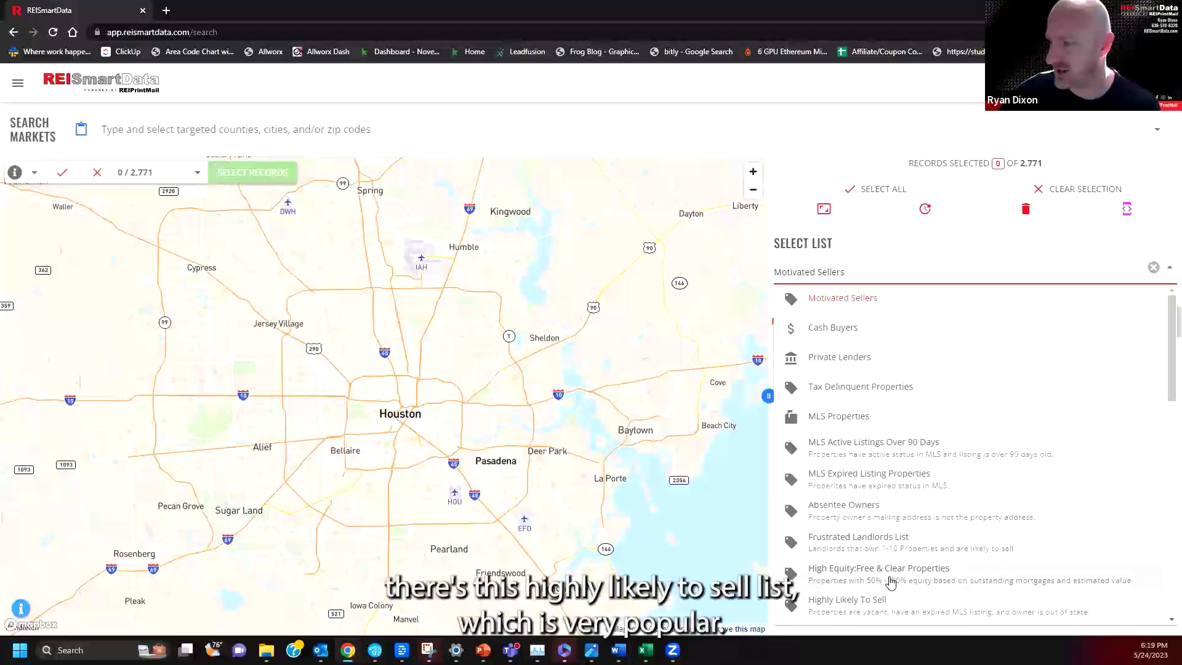
left_click(884, 609)
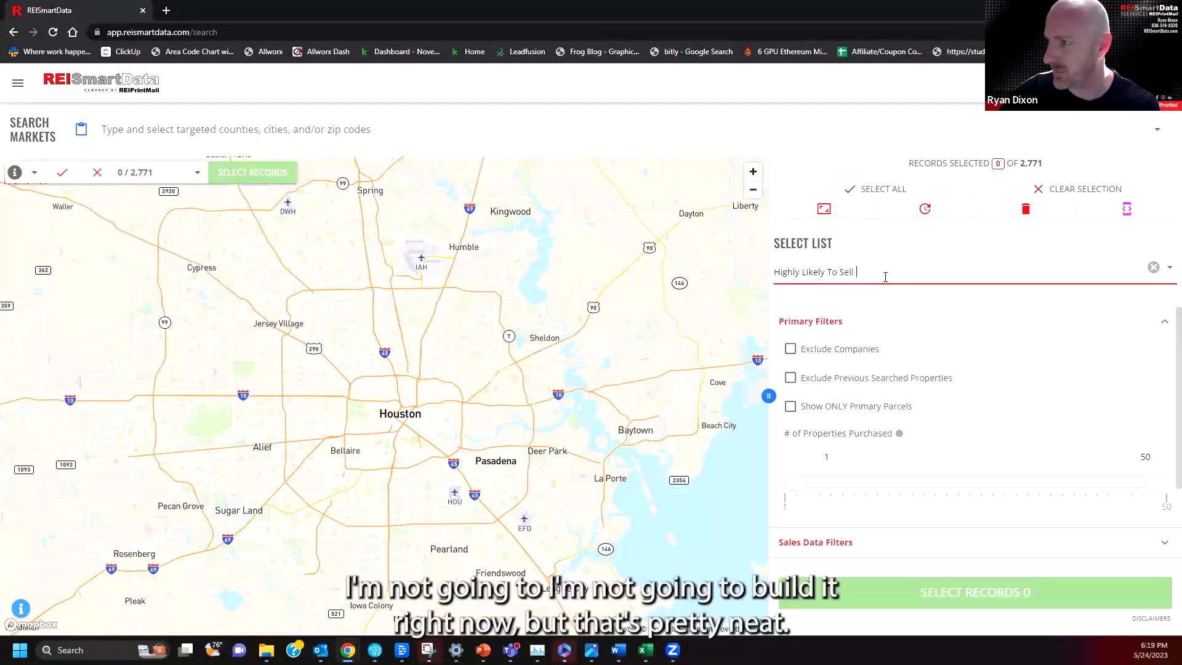
Look through the available prebuilt lists for sellers, cash buyers and private lenders.
left_click(956, 276)
left_click(957, 276)
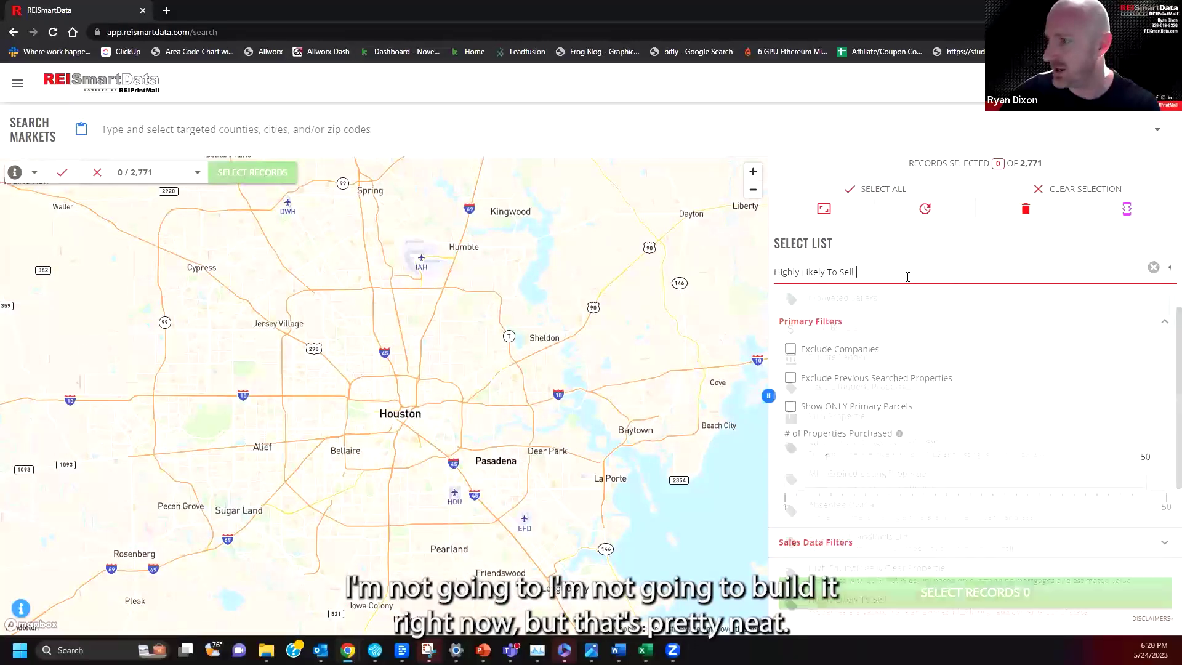
left_click(895, 276)
scroll(885, 520, "down", 5)
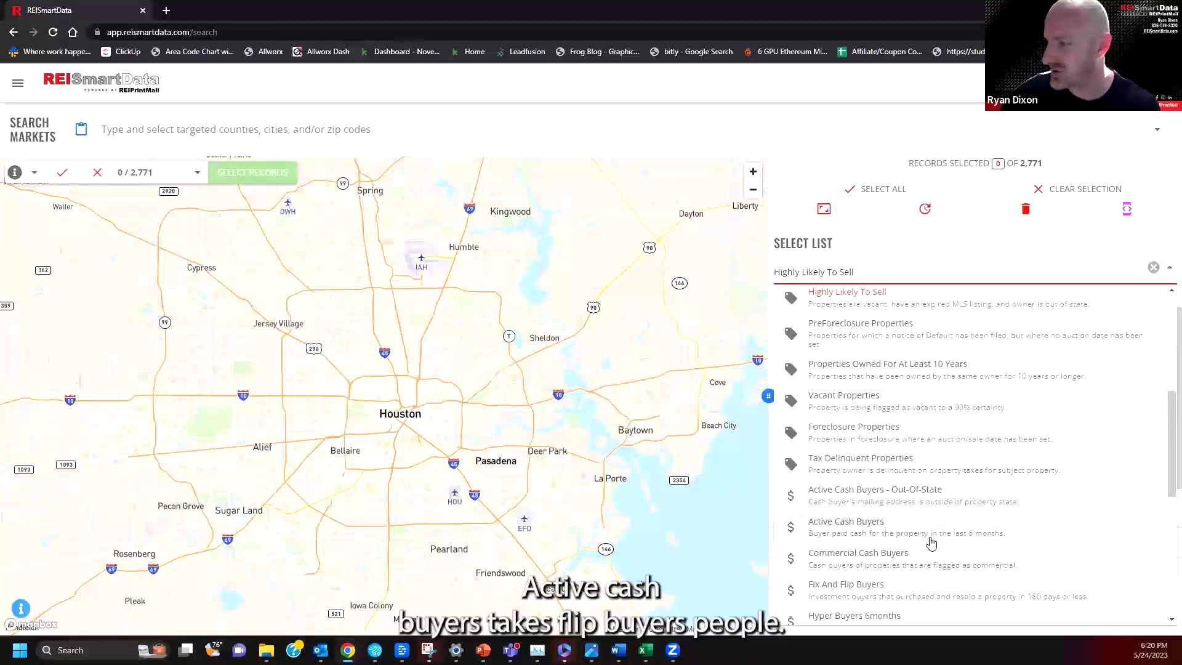
scroll(931, 542, "up", 2)
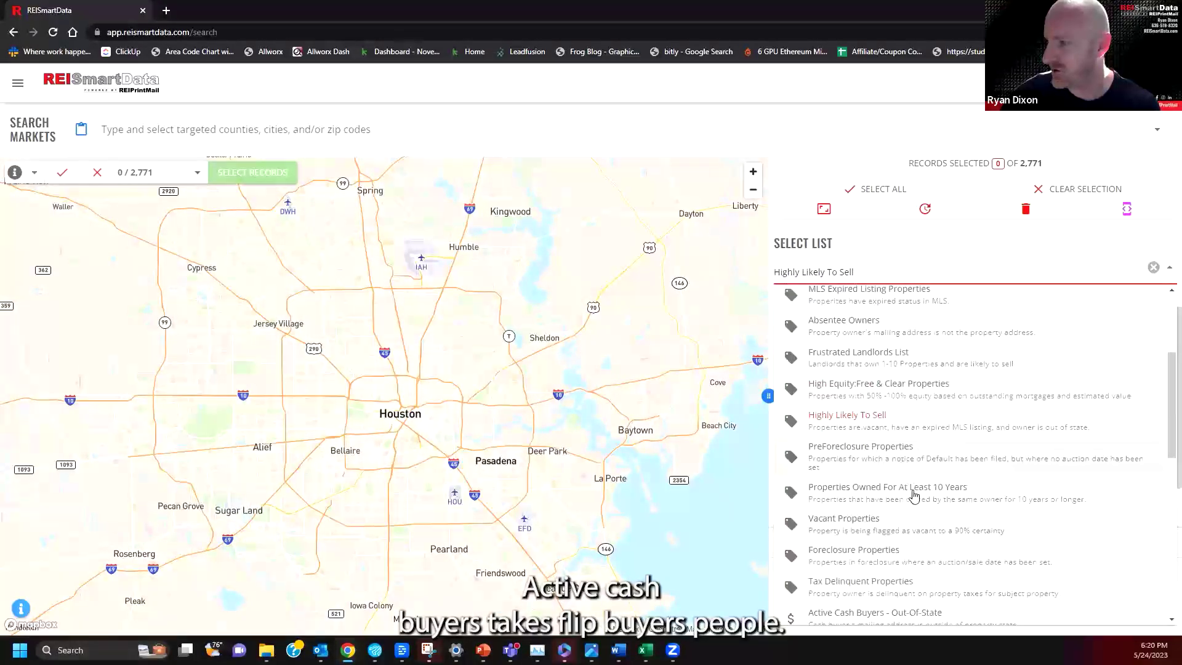
scroll(902, 557, "down", 10)
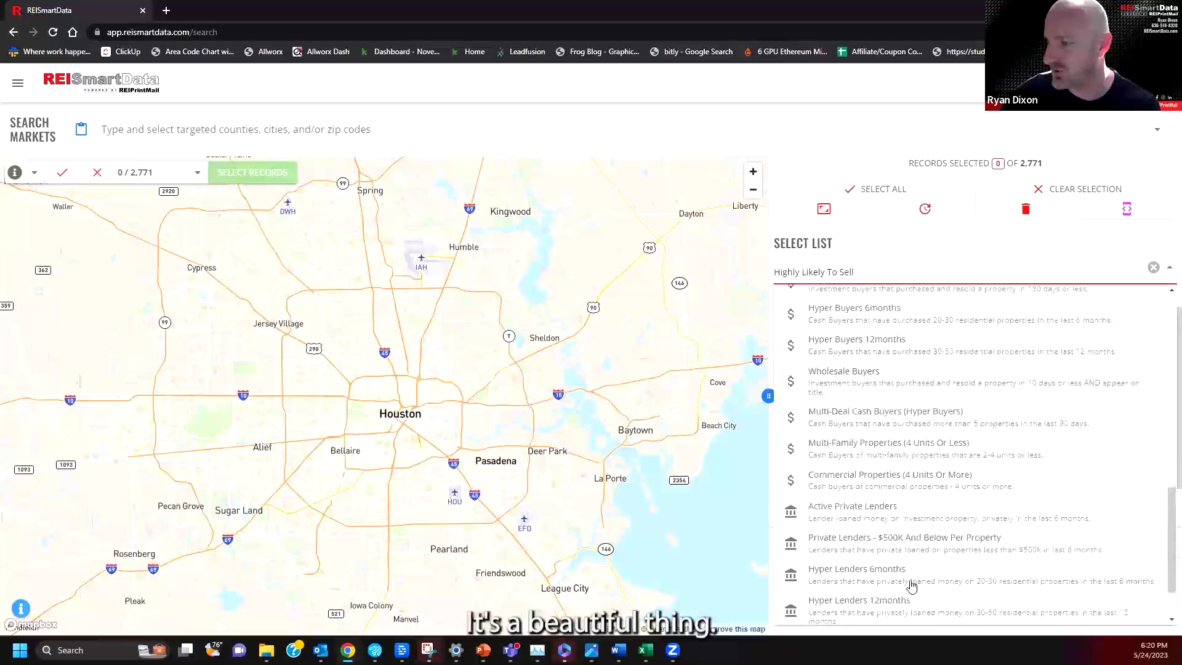
scroll(912, 586, "down", 1)
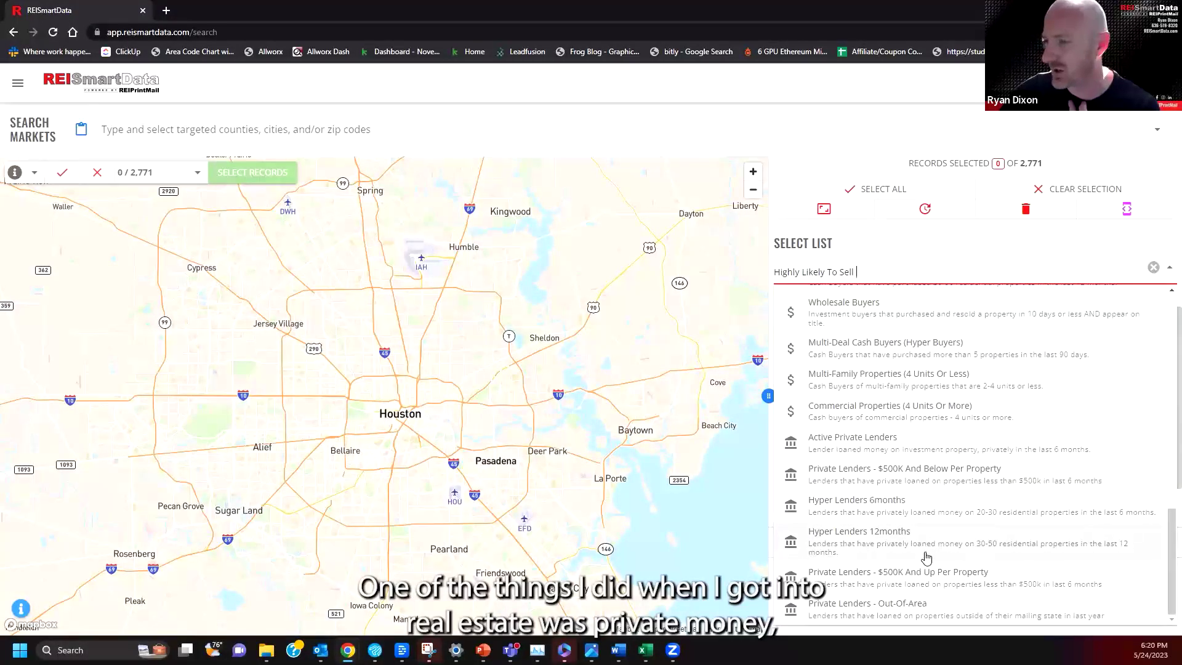
Replace the selected Highly Likely To Sell list with the Motivated Sellers list.
scroll(927, 561, "up", 3)
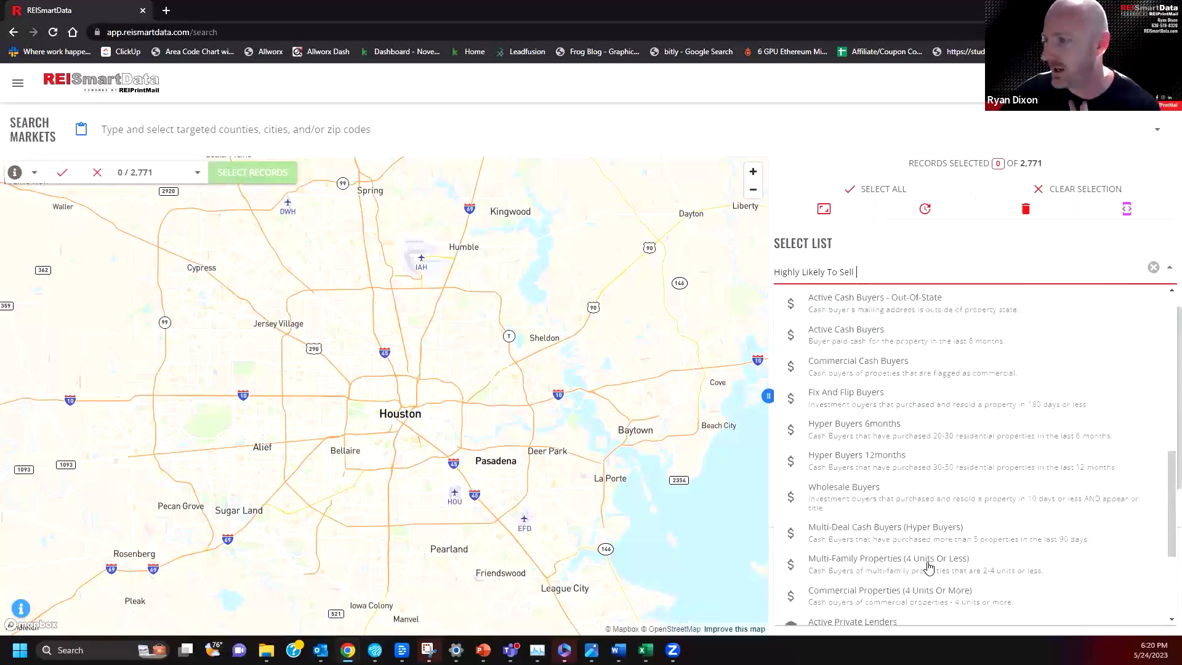
scroll(927, 570, "up", 2)
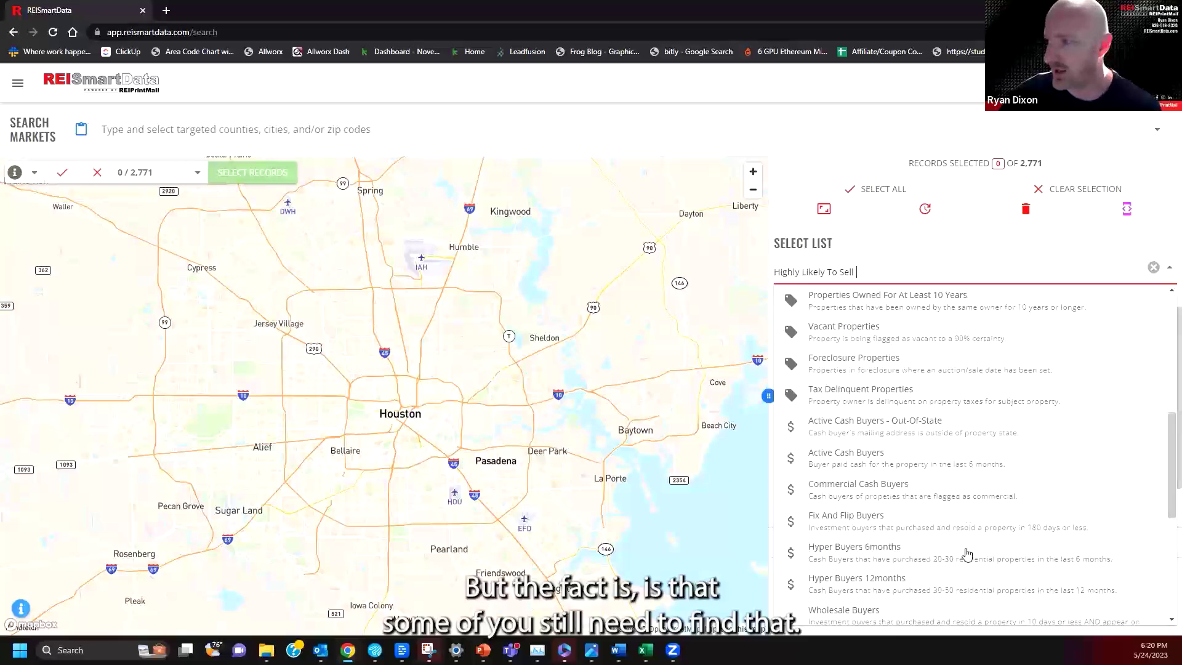
scroll(961, 501, "down", 1)
scroll(936, 480, "up", 8)
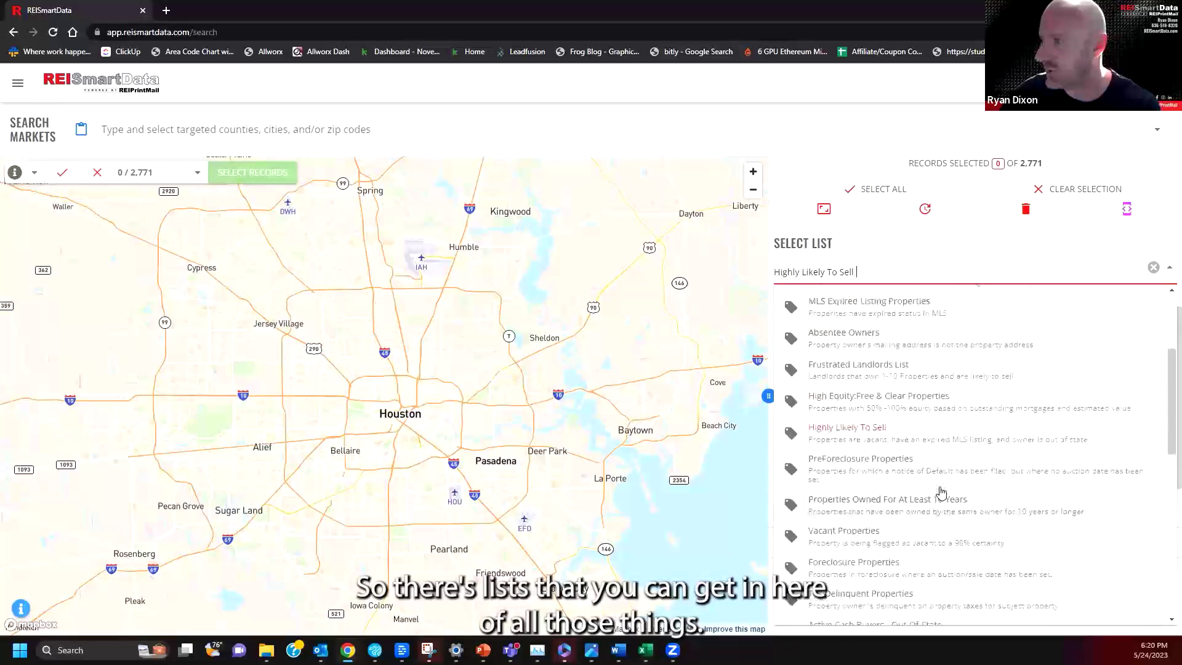
left_click(1152, 268)
left_click(846, 269)
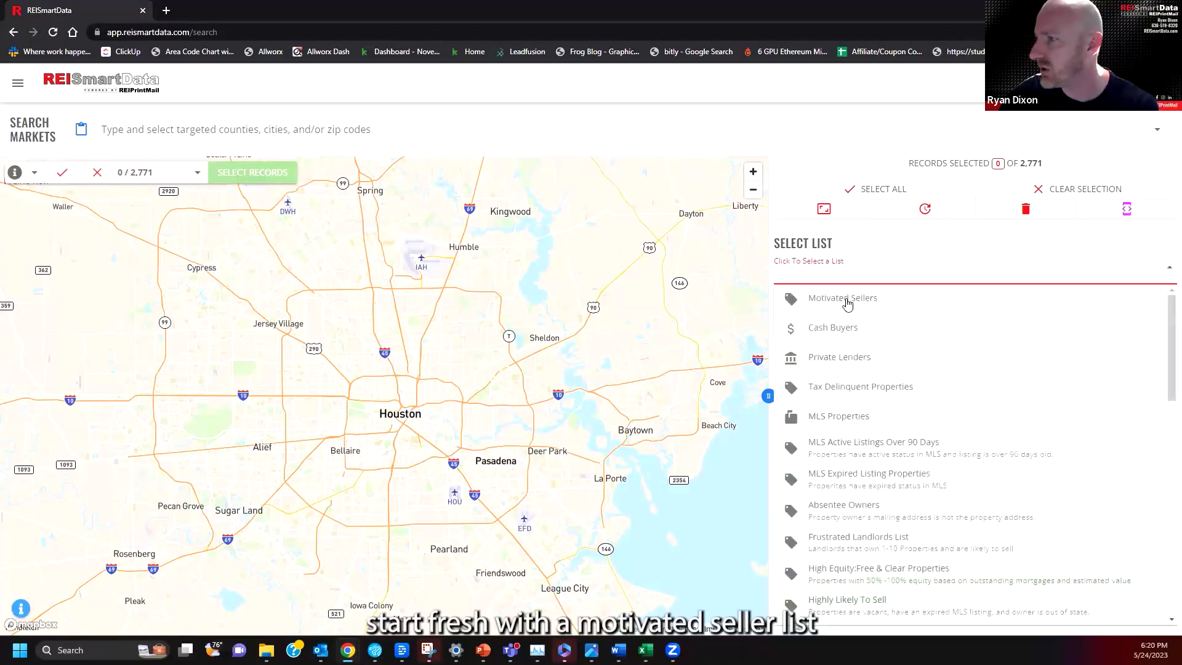
left_click(843, 299)
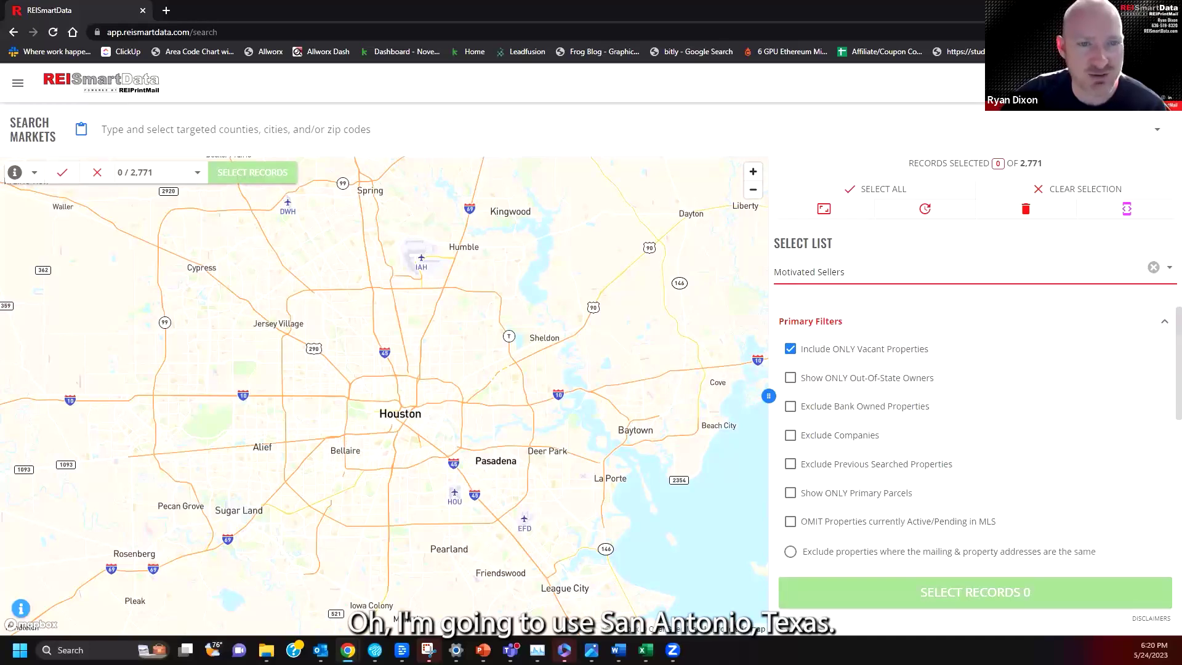
Add the city of San Antonio, TX as the search market.
left_click(181, 131)
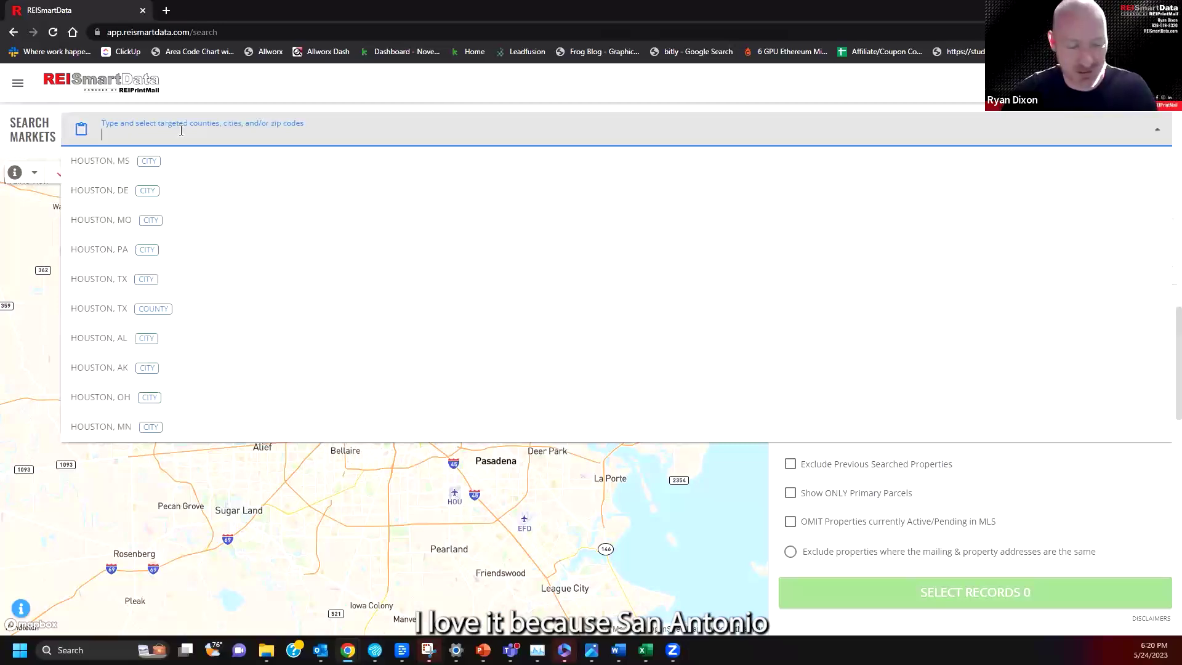
type("san a")
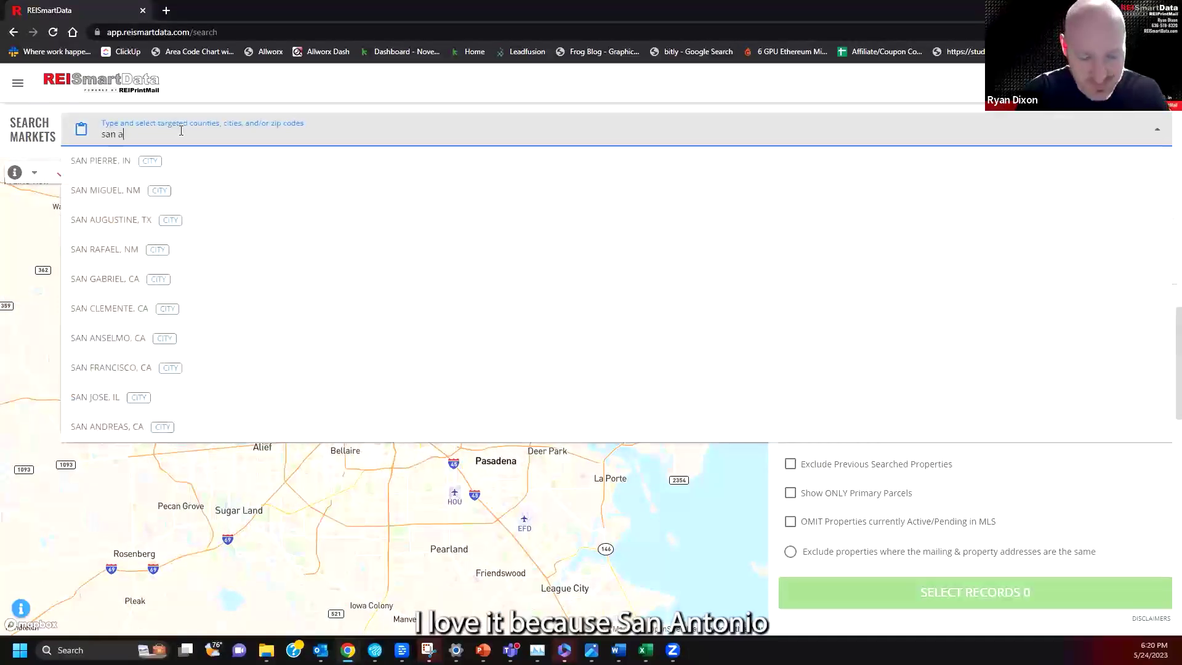
type("ntonio")
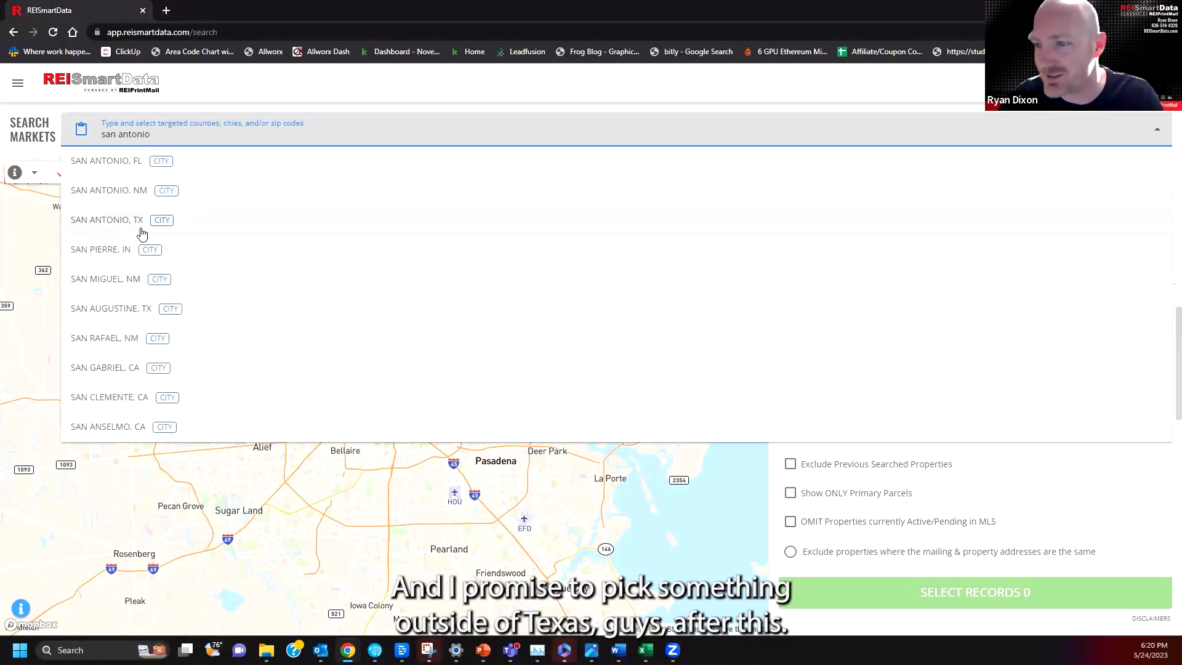
left_click(140, 232)
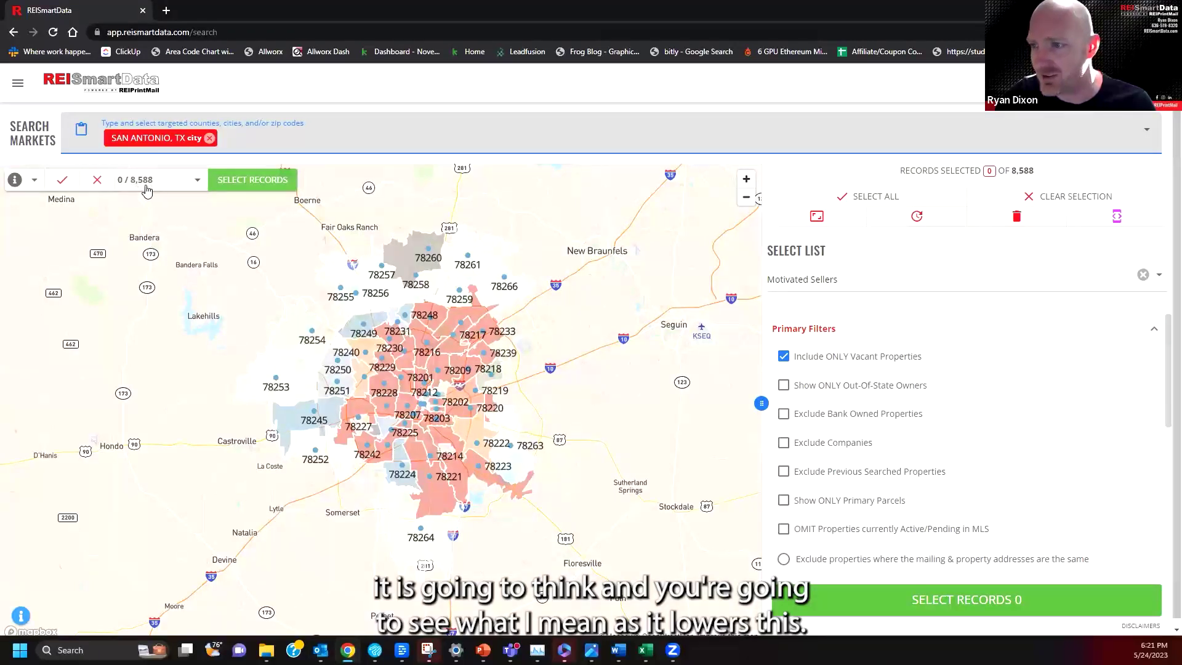
Remove the vacant-only restriction from the primary filters and exclude bank-owned properties.
mouse_move(817, 365)
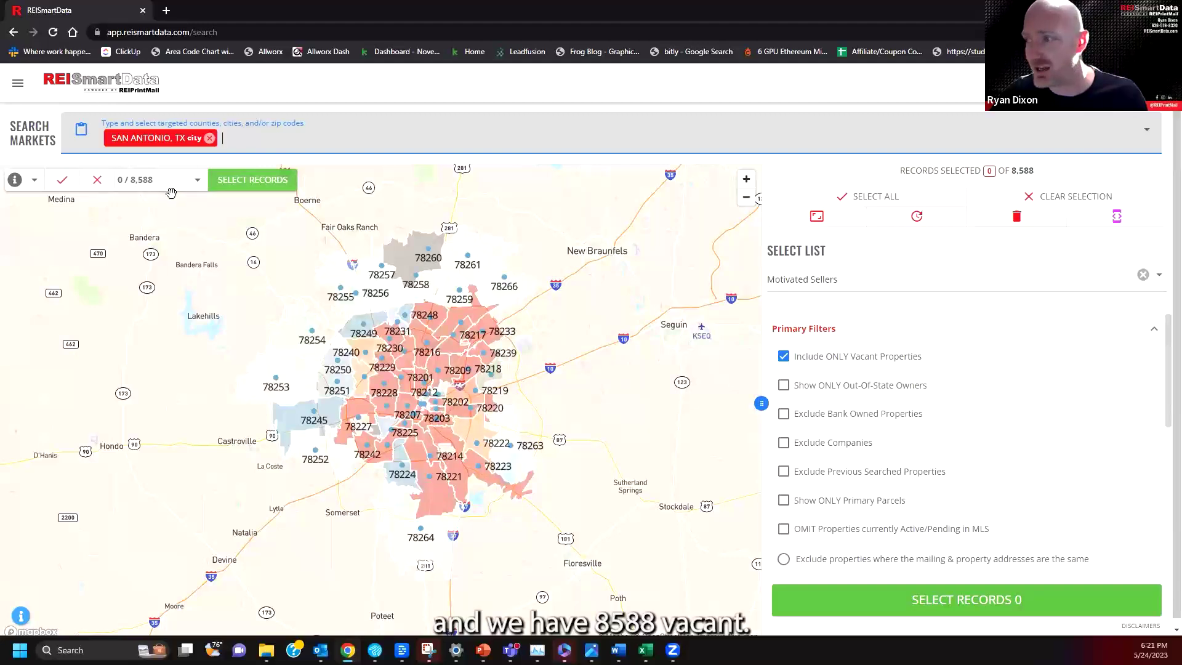
left_click(783, 357)
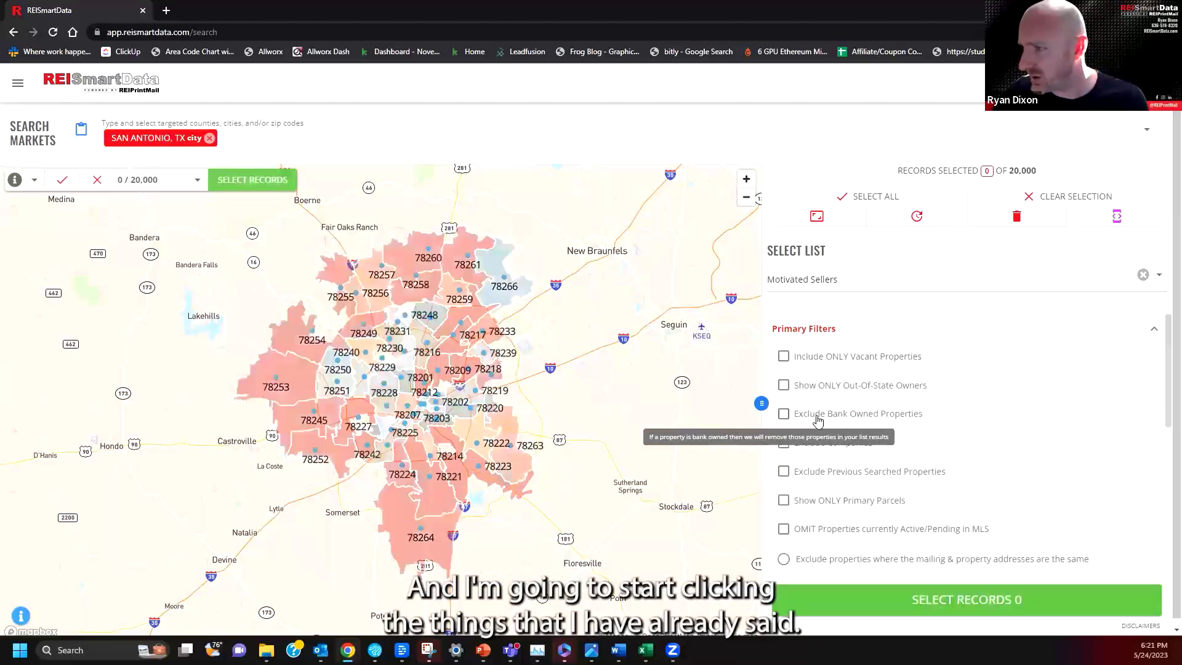
left_click(784, 415)
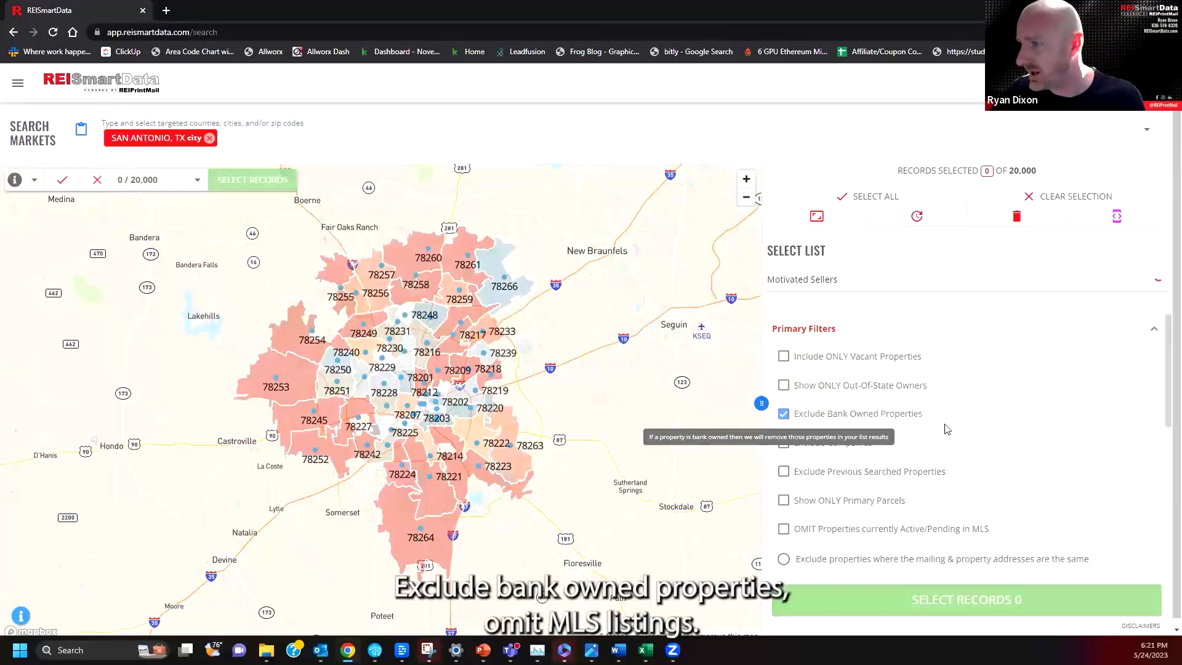
Omit properties currently active or pending in MLS and exclude those whose mailing and property addresses are the same.
scroll(947, 429, "down", 1)
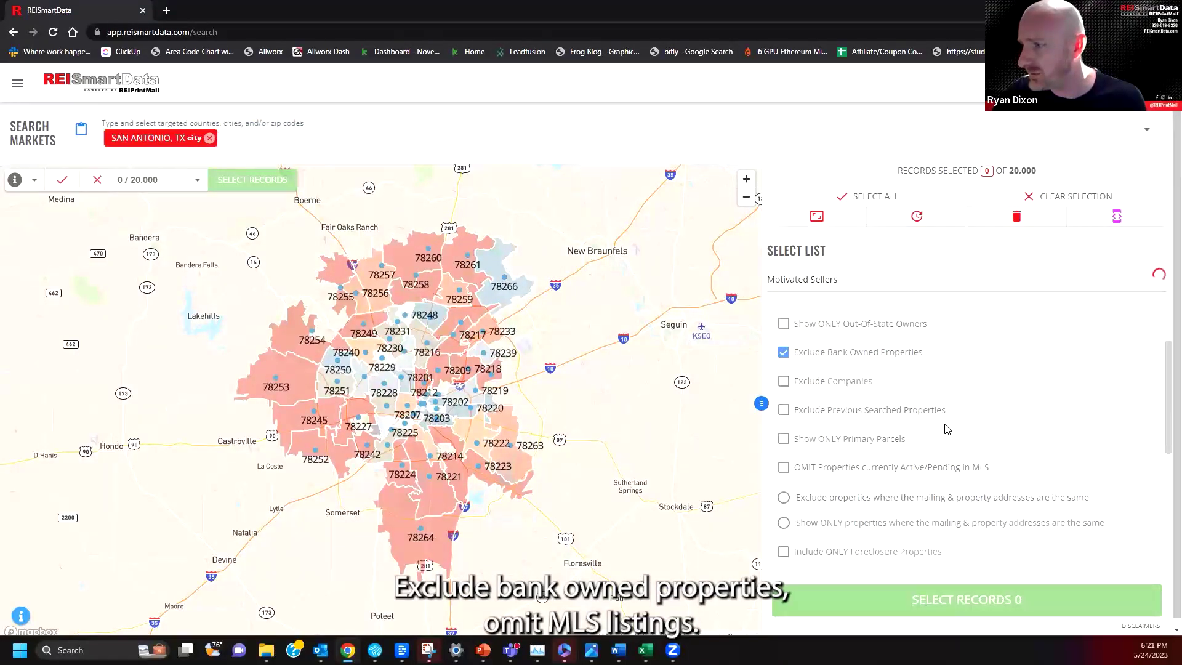
left_click(784, 468)
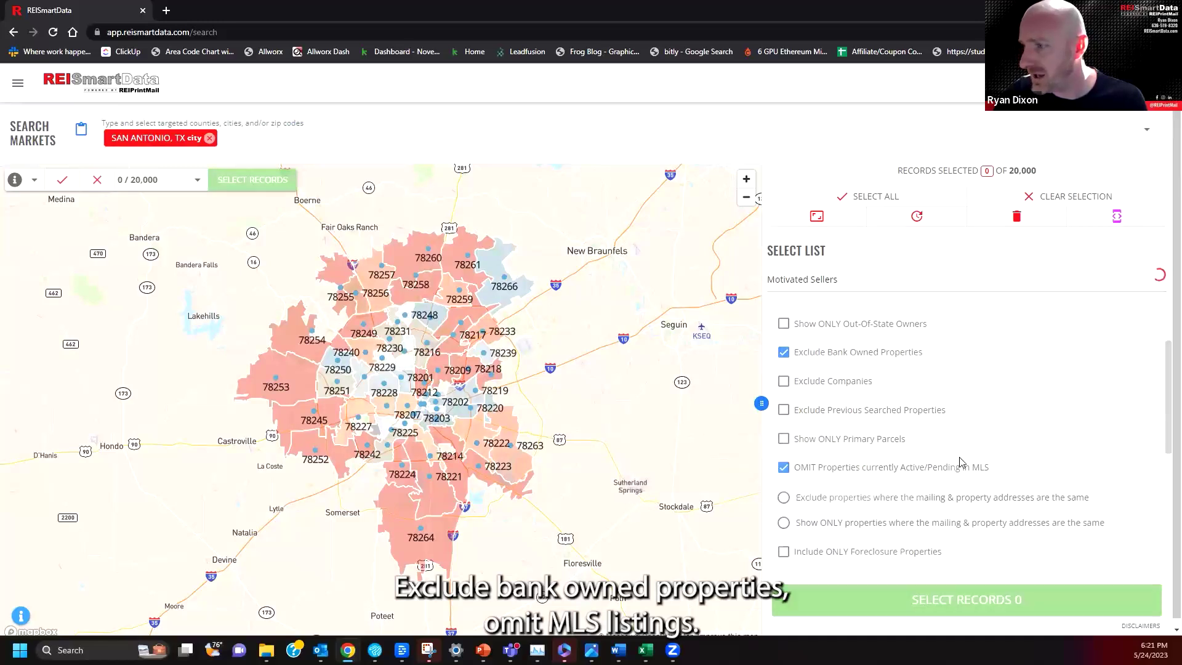
scroll(961, 461, "down", 1)
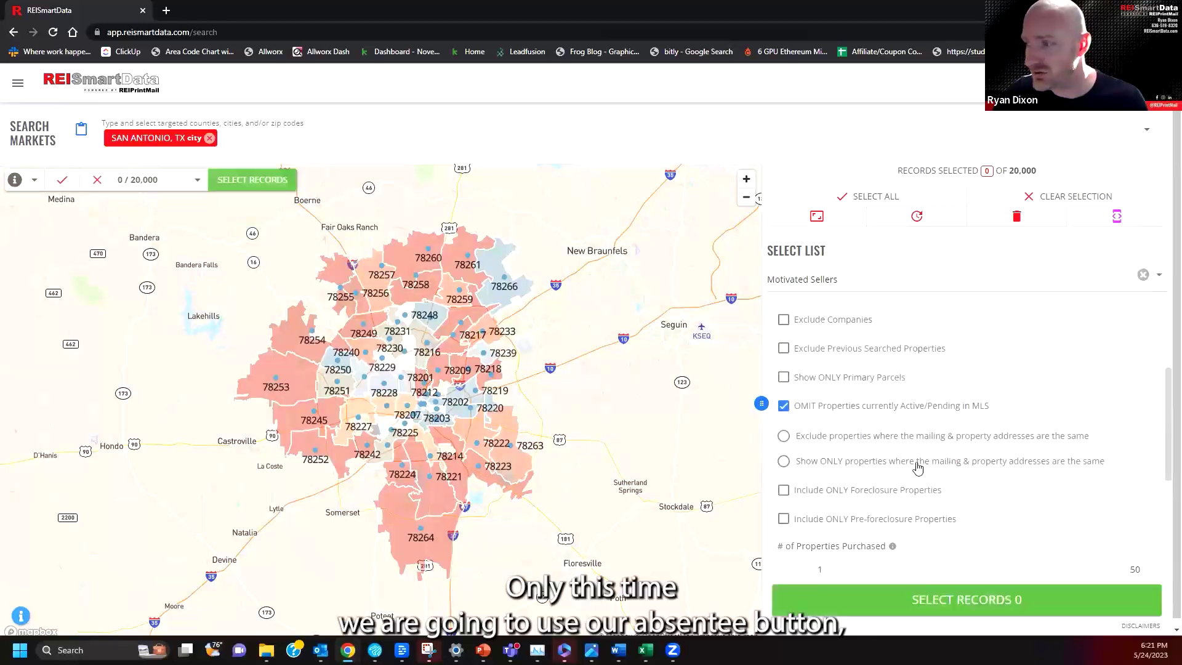
left_click(783, 437)
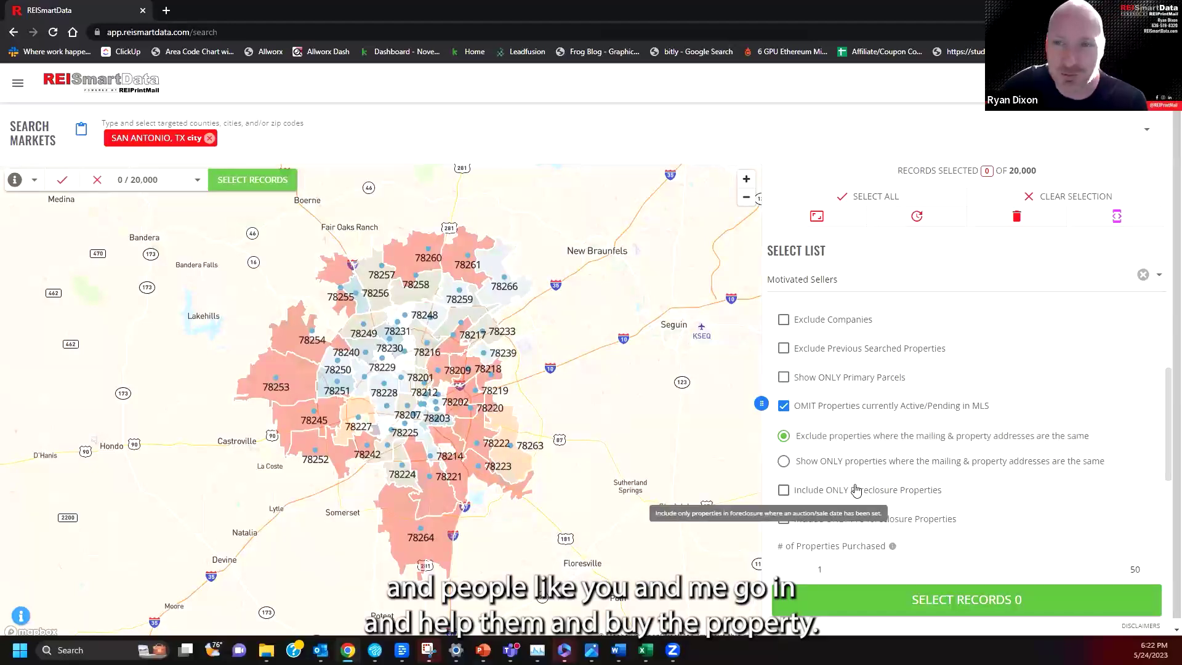
Set the maximum market value in the sales data filters to $450,000.
scroll(906, 484, "down", 1)
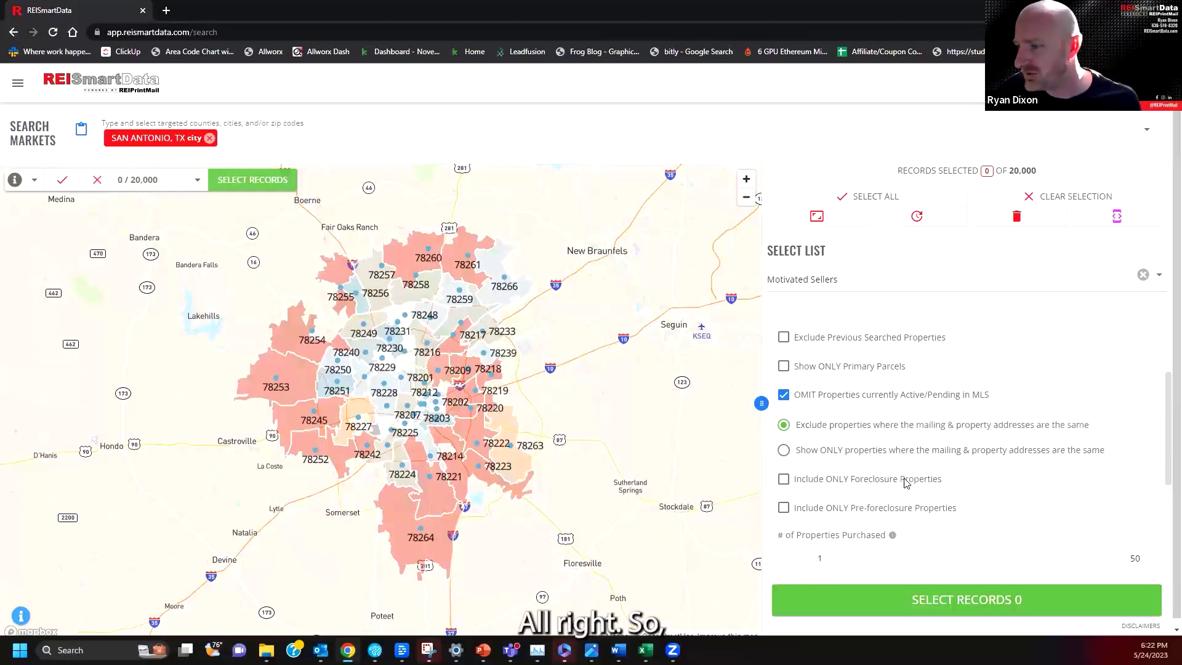
scroll(892, 487, "down", 3)
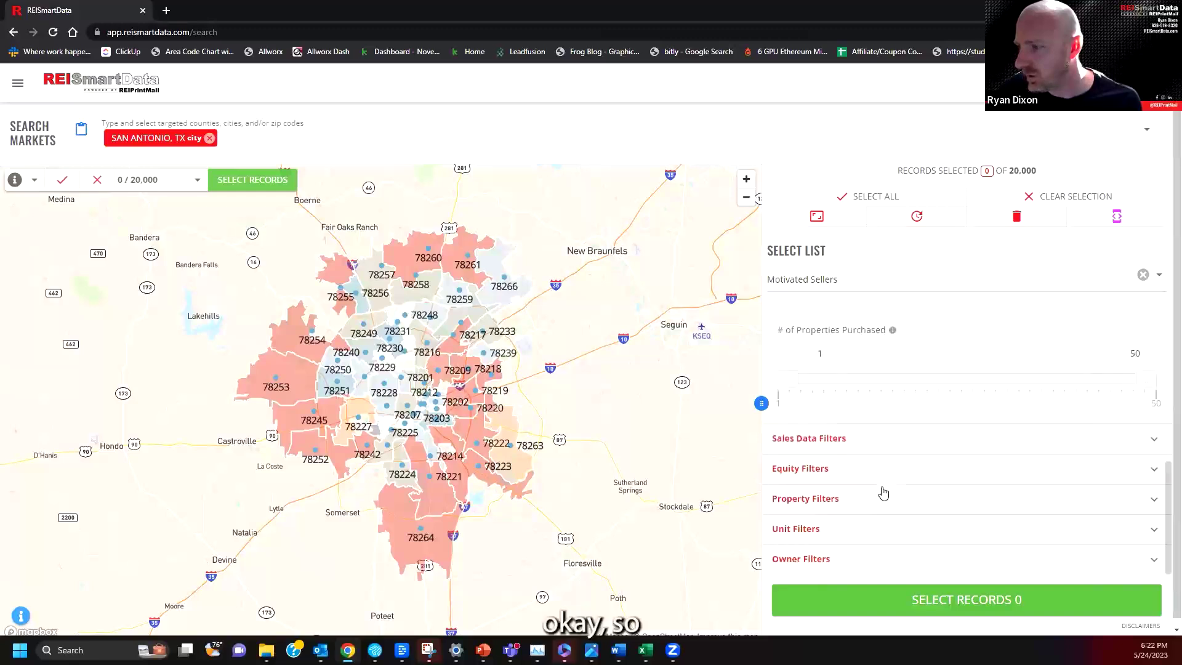
left_click(865, 439)
scroll(906, 459, "down", 2)
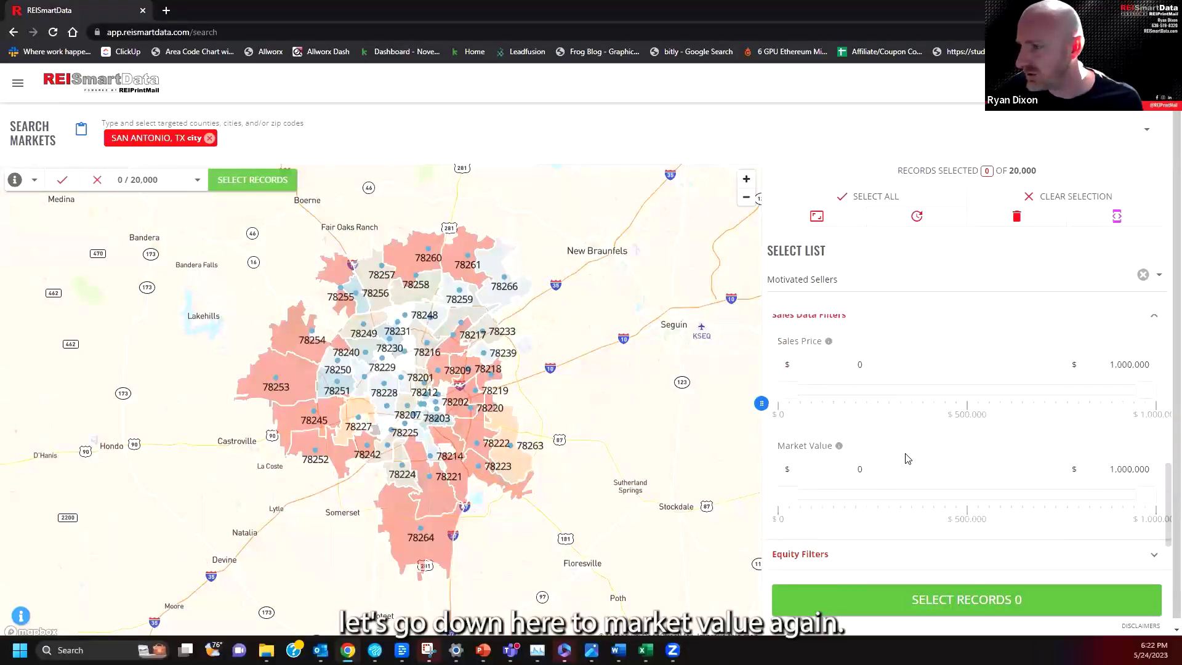
left_click(1140, 472)
type("450,")
type("0000")
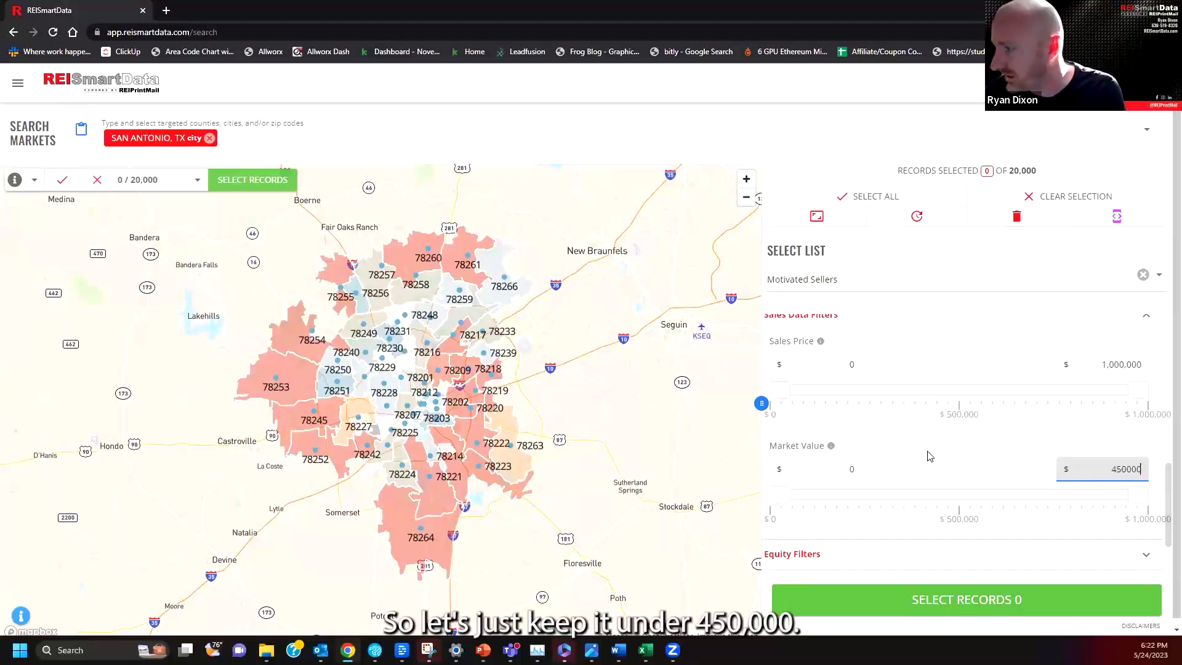
left_click(925, 456)
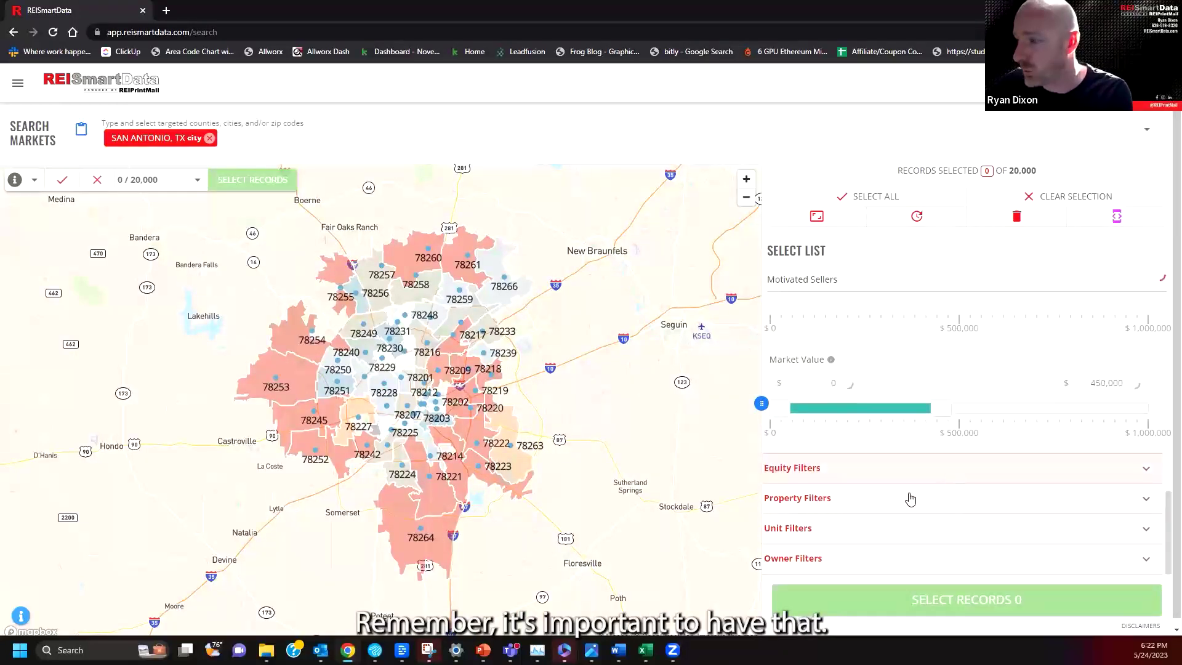
Filter the equity in property to 51 - 74% and 75 - 100%, and include unknown equity.
left_click(945, 480)
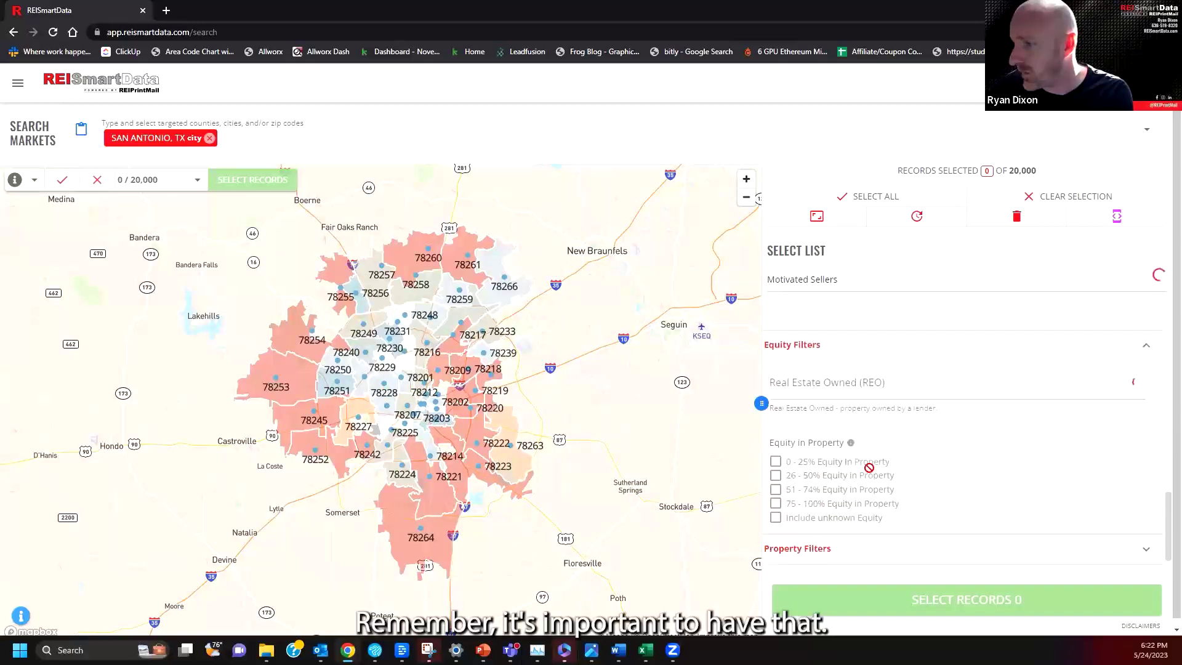
left_click(776, 489)
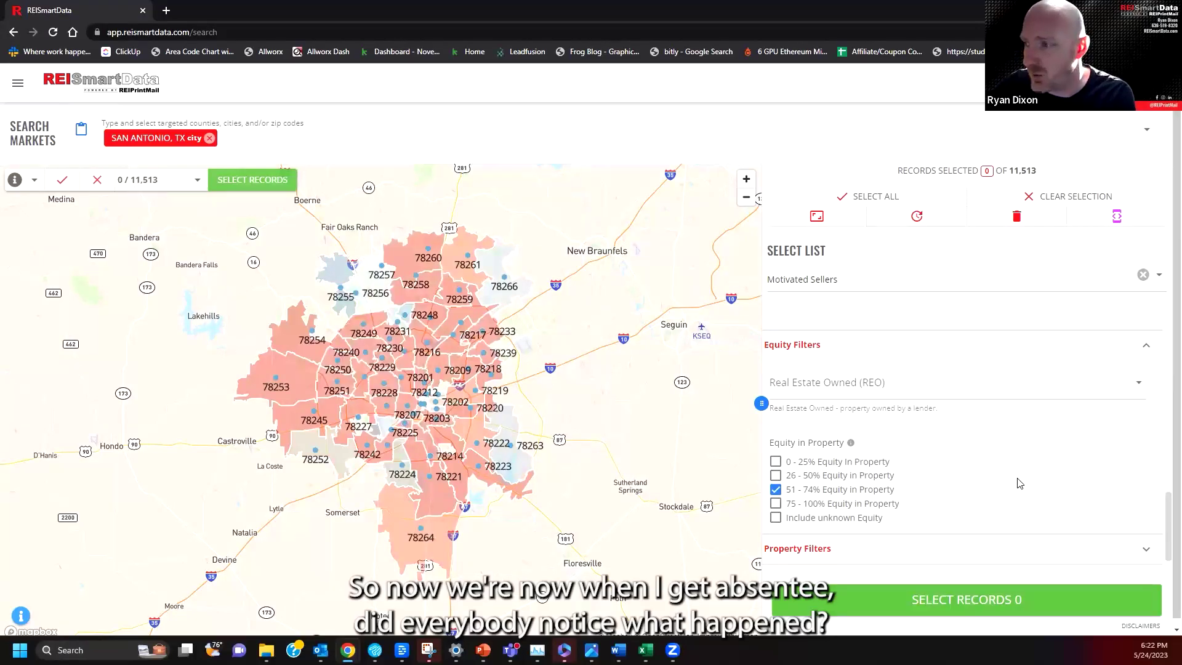
scroll(992, 480, "up", 6)
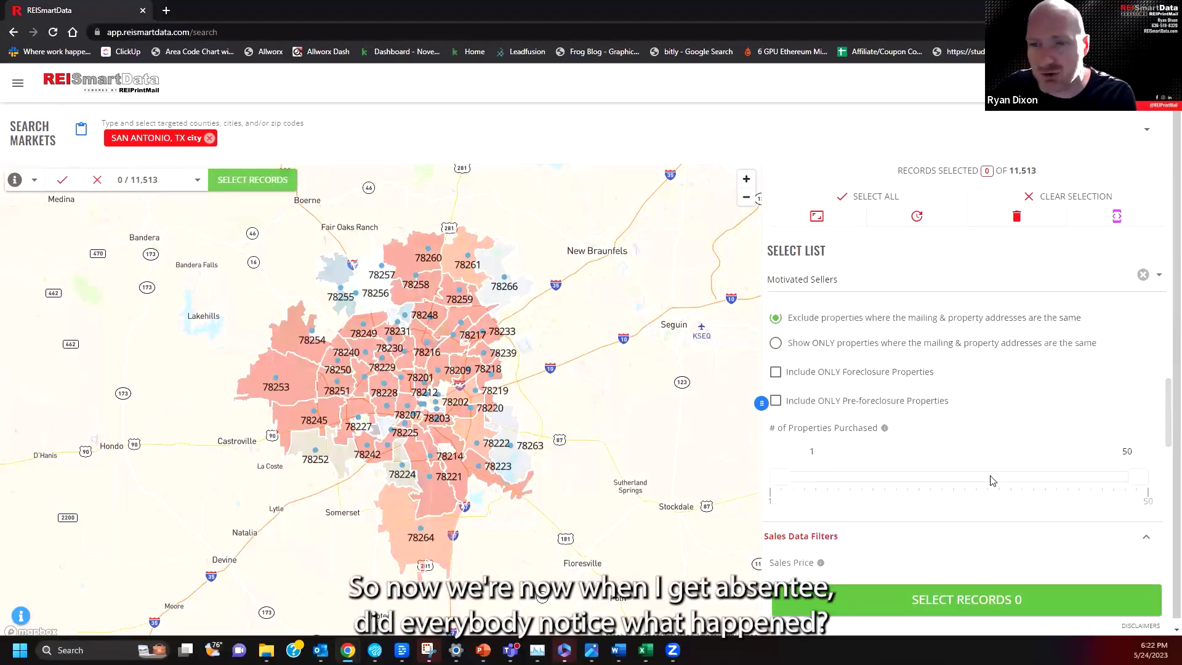
scroll(992, 480, "up", 4)
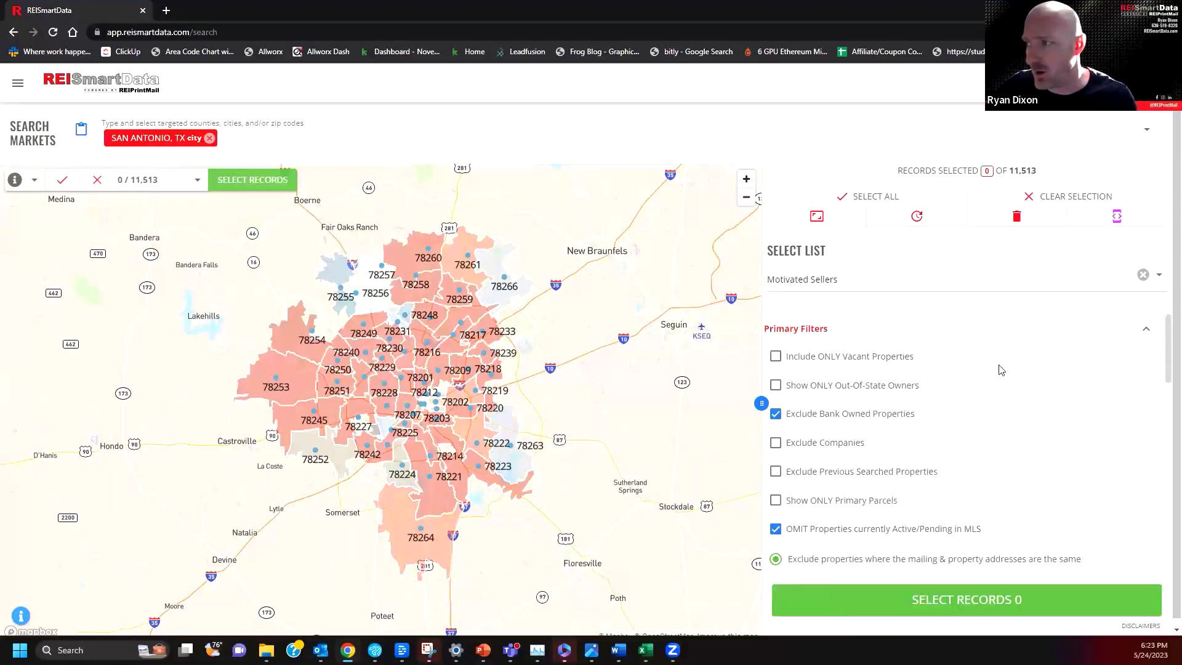
scroll(980, 461, "down", 8)
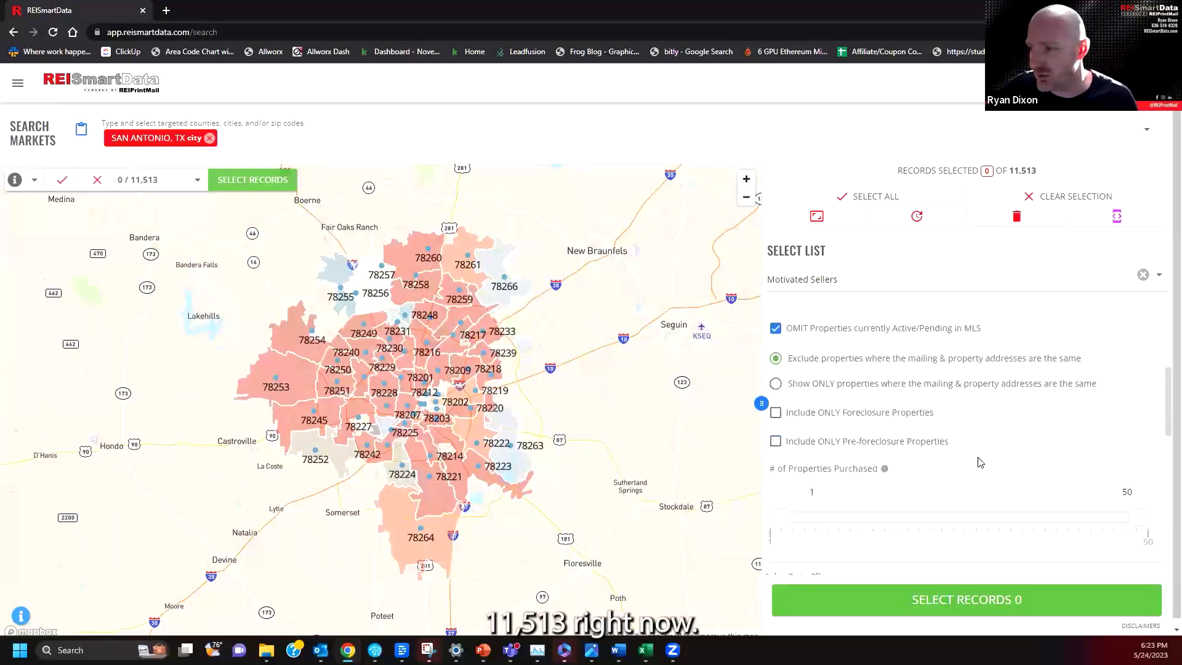
scroll(979, 461, "down", 3)
scroll(978, 461, "down", 3)
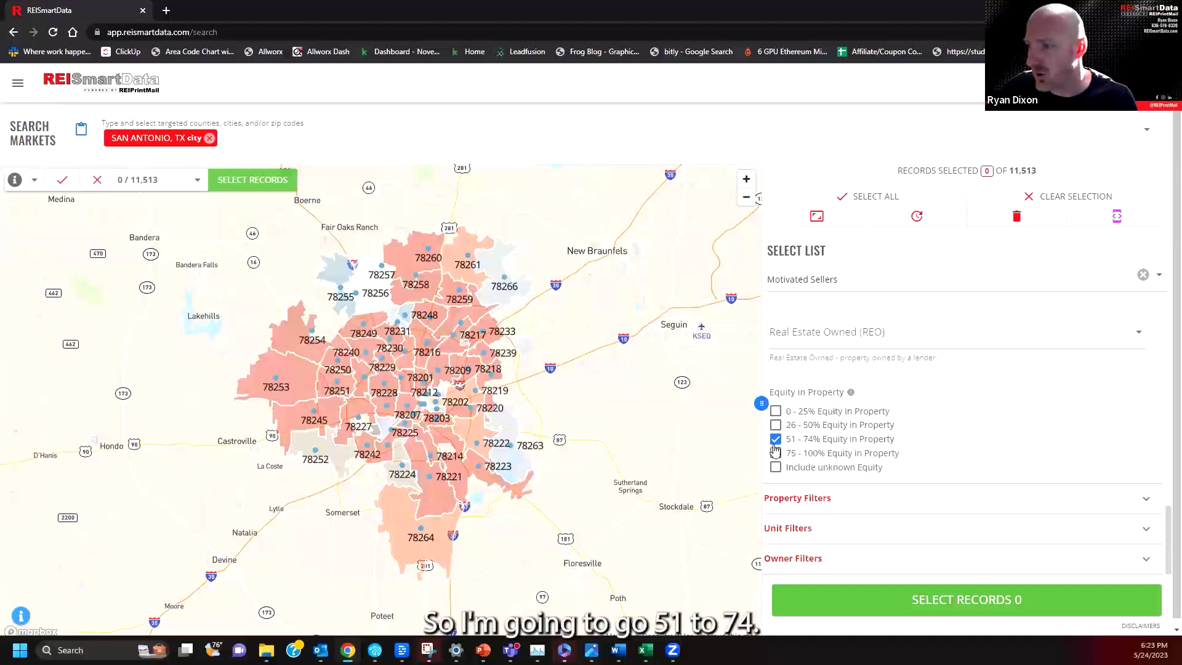
left_click(775, 453)
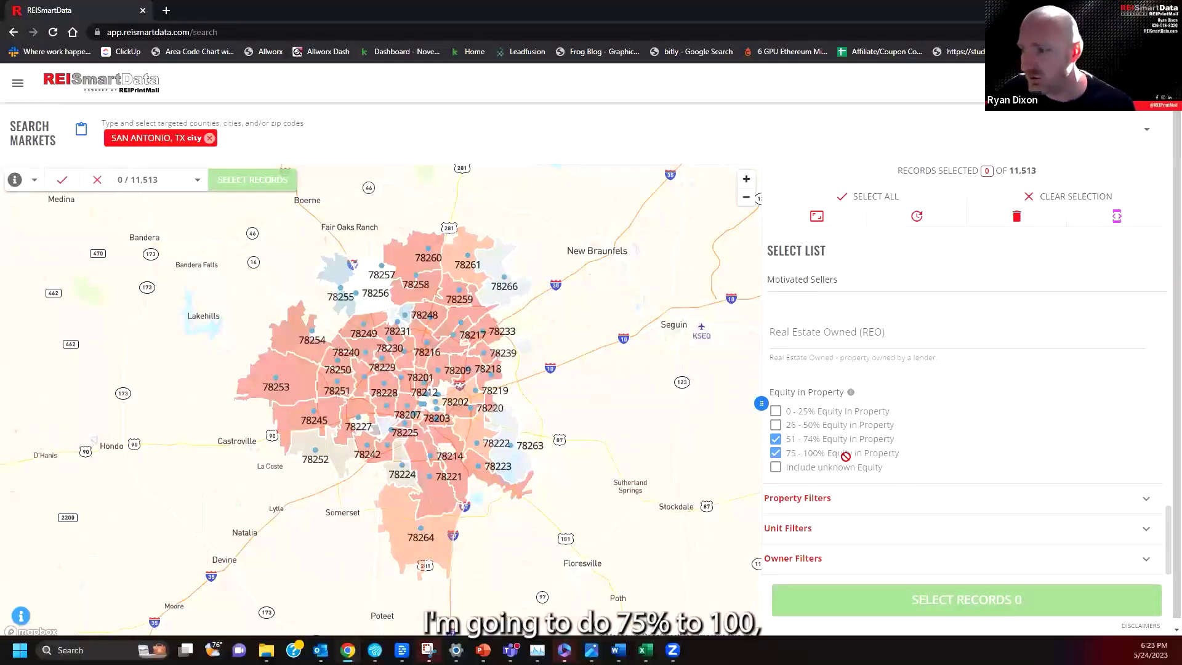
left_click(776, 469)
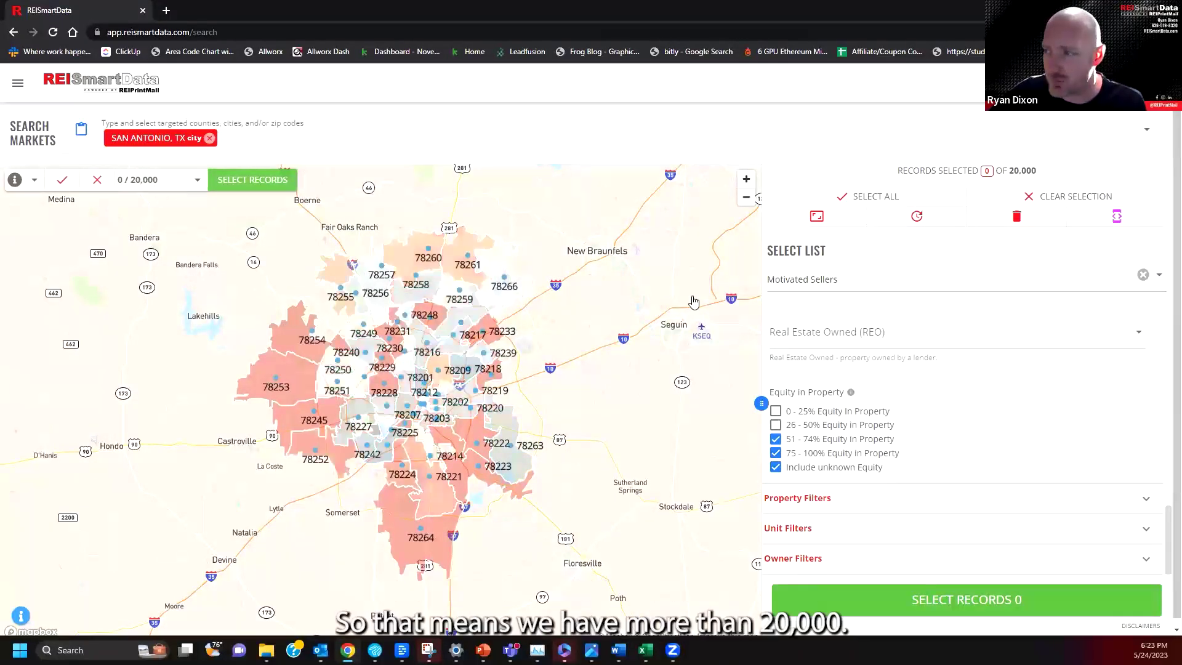
Limit the property filters to homes with 2 to 4 bedrooms.
left_click(958, 491)
scroll(978, 416, "down", 2)
left_click(806, 417)
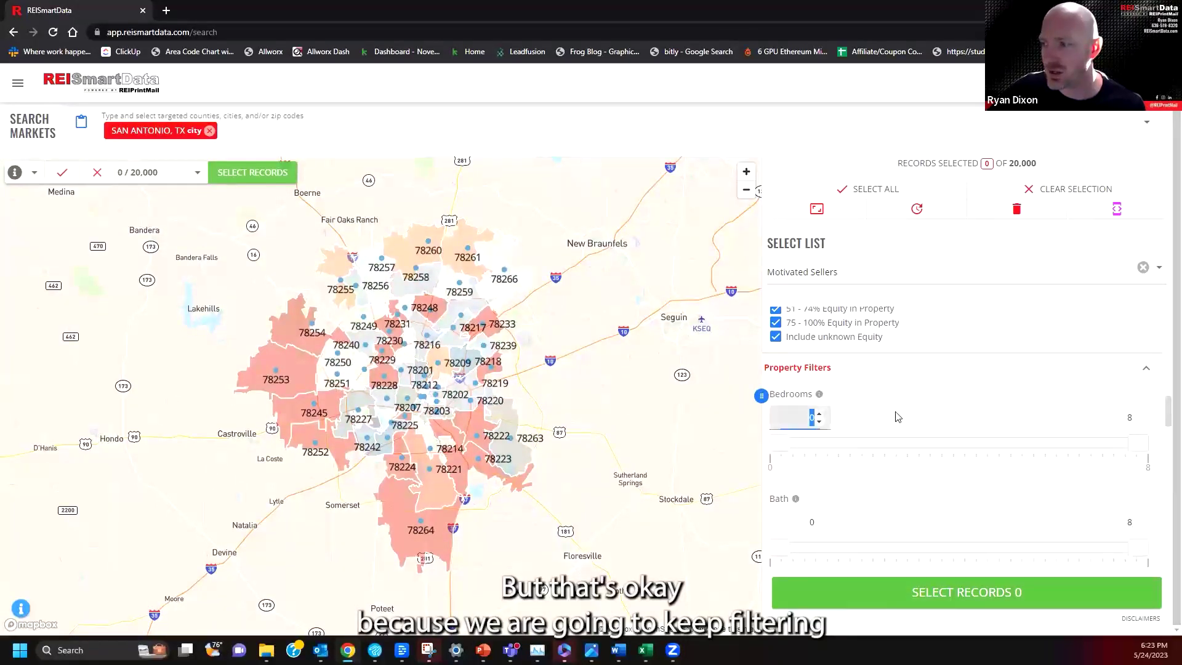
type("2")
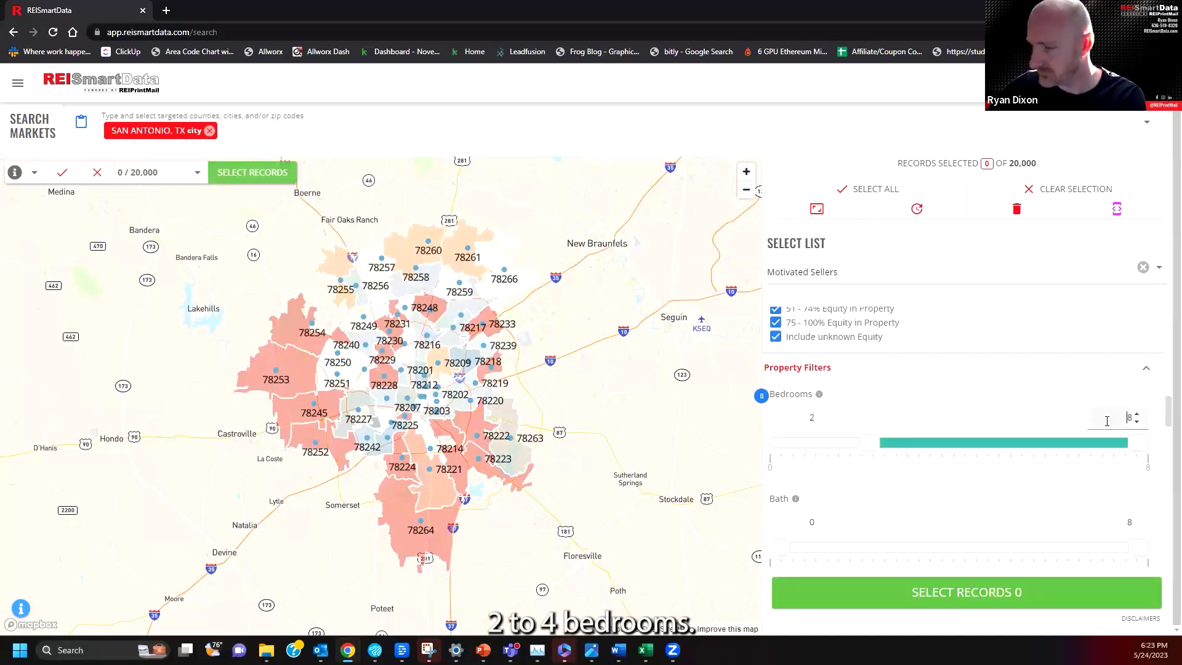
type("4")
left_click(1032, 400)
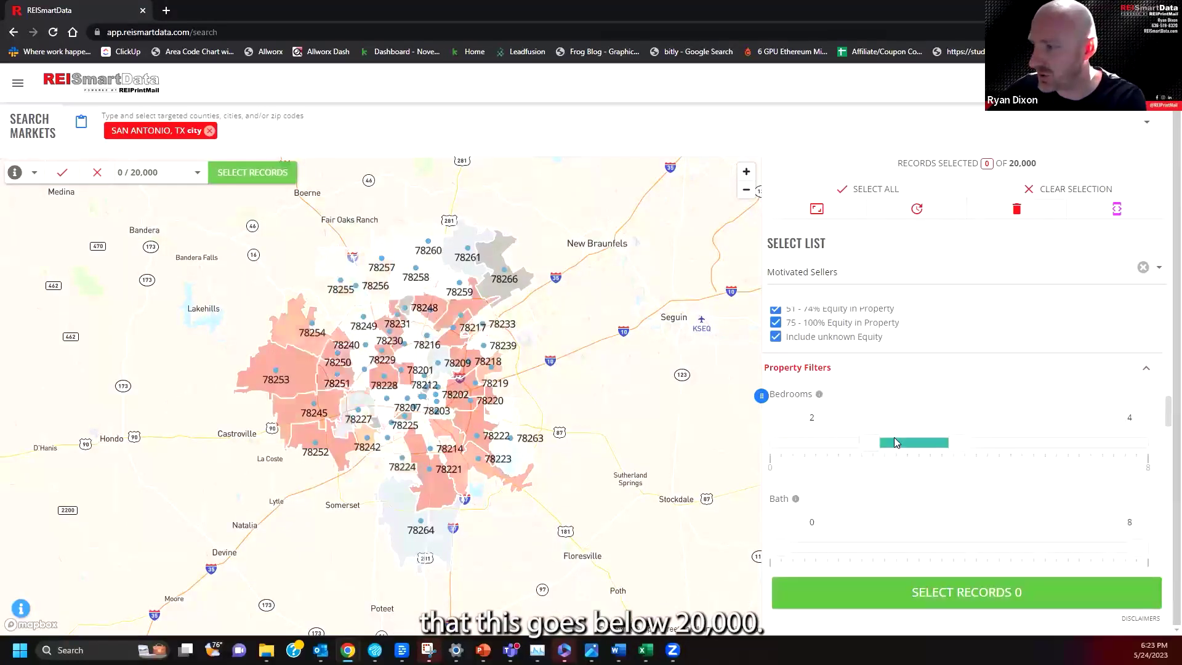
Limit the bath range in the property filters to 1 to 3.
left_click_drag(797, 517, 855, 520)
type("1")
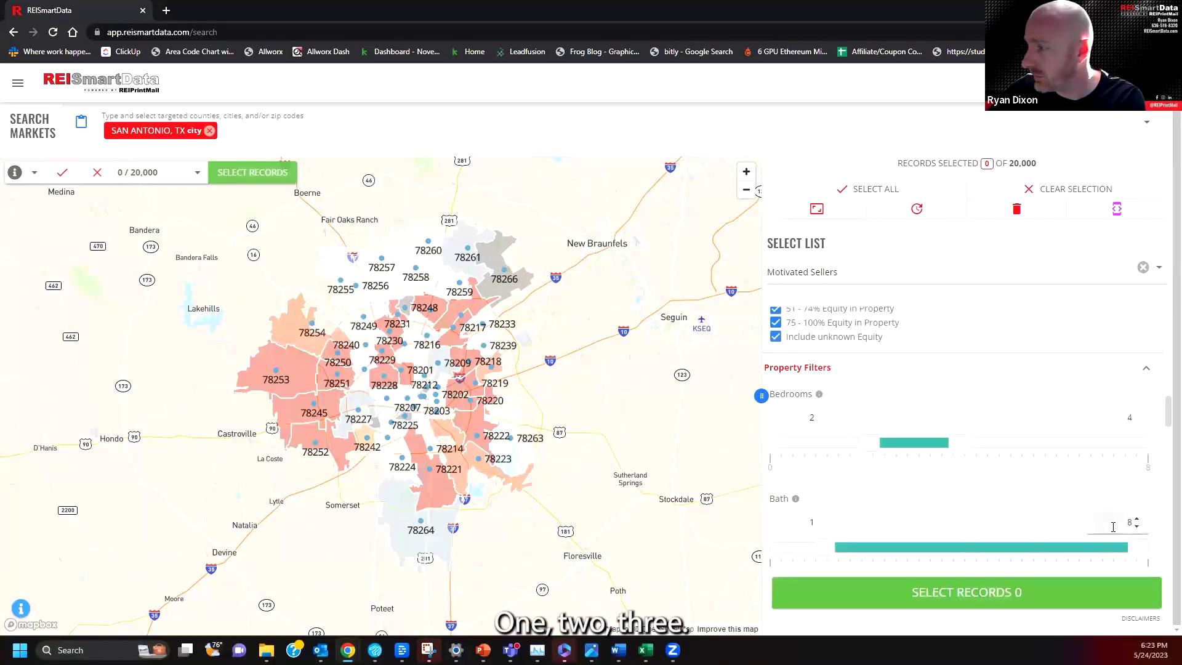
left_click_drag(1112, 525, 1142, 530)
type("3")
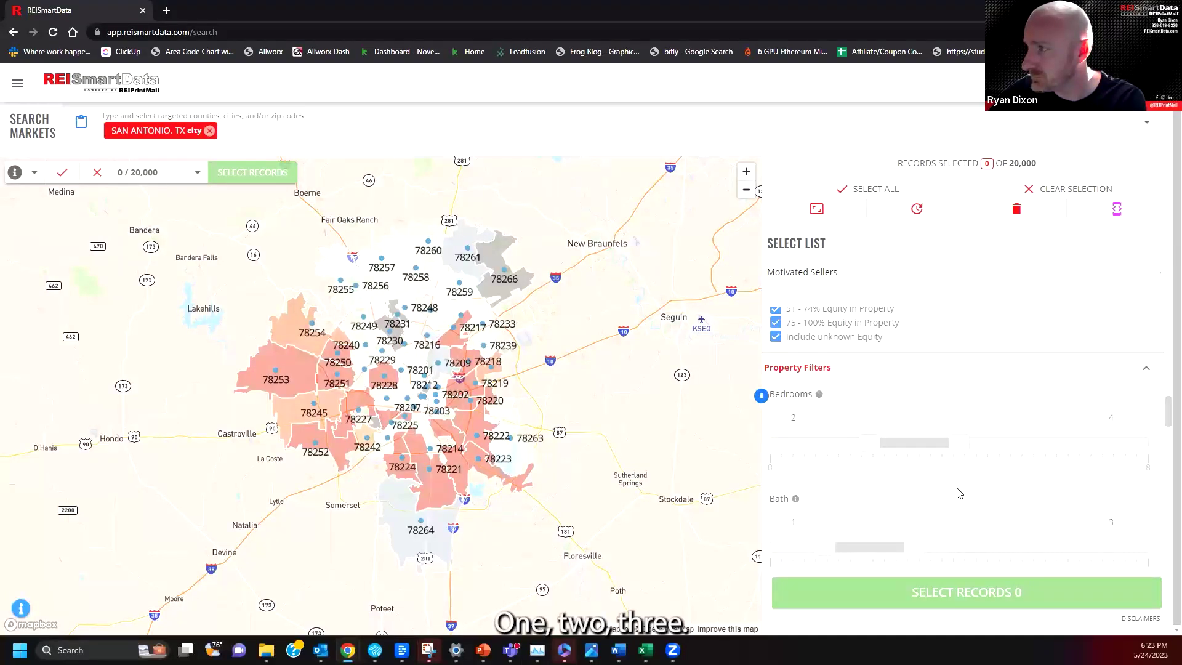
scroll(958, 492, "down", 3)
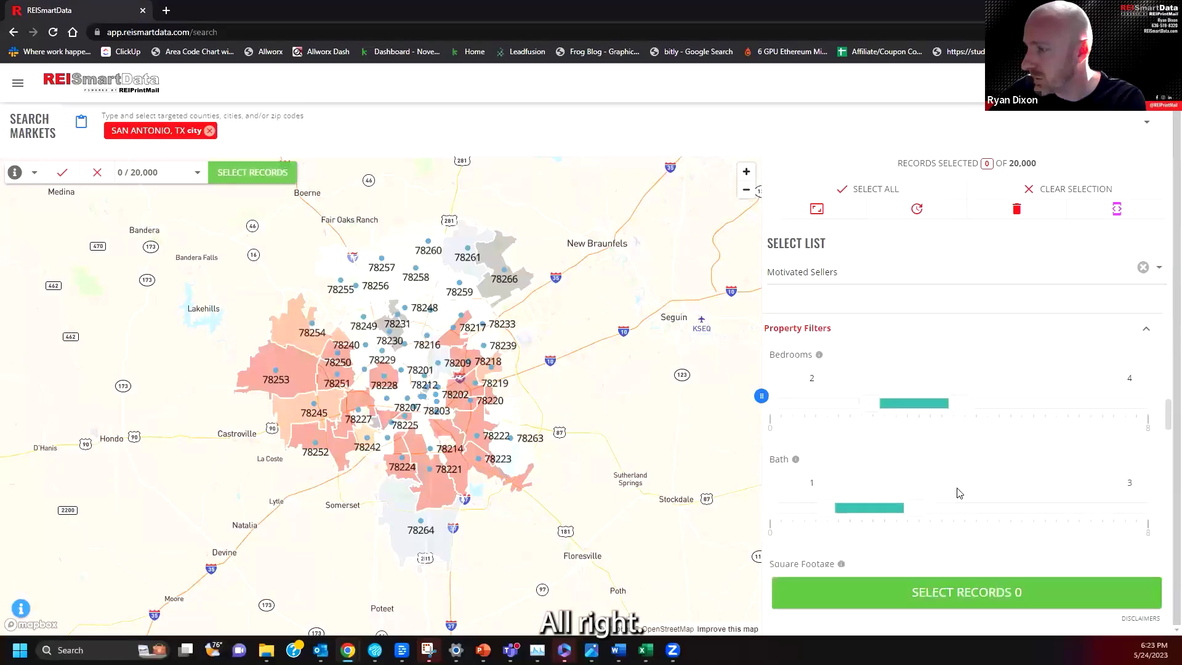
Set the minimum of the second square footage range in the property filters to 900.
left_click(811, 485)
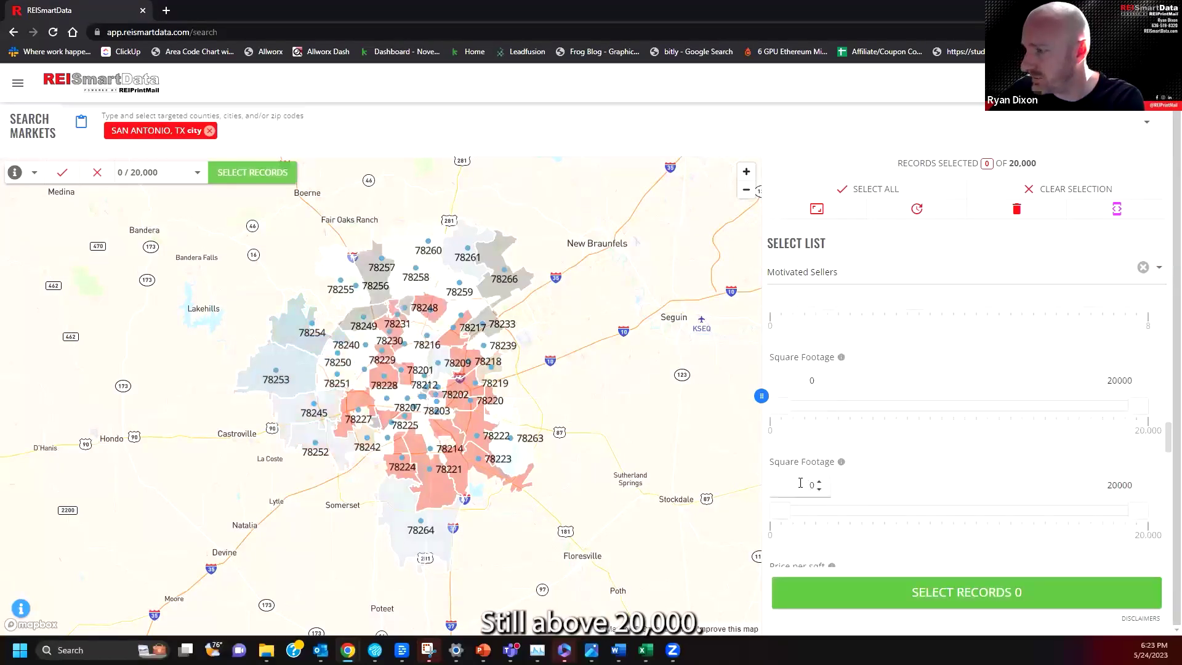
type("900")
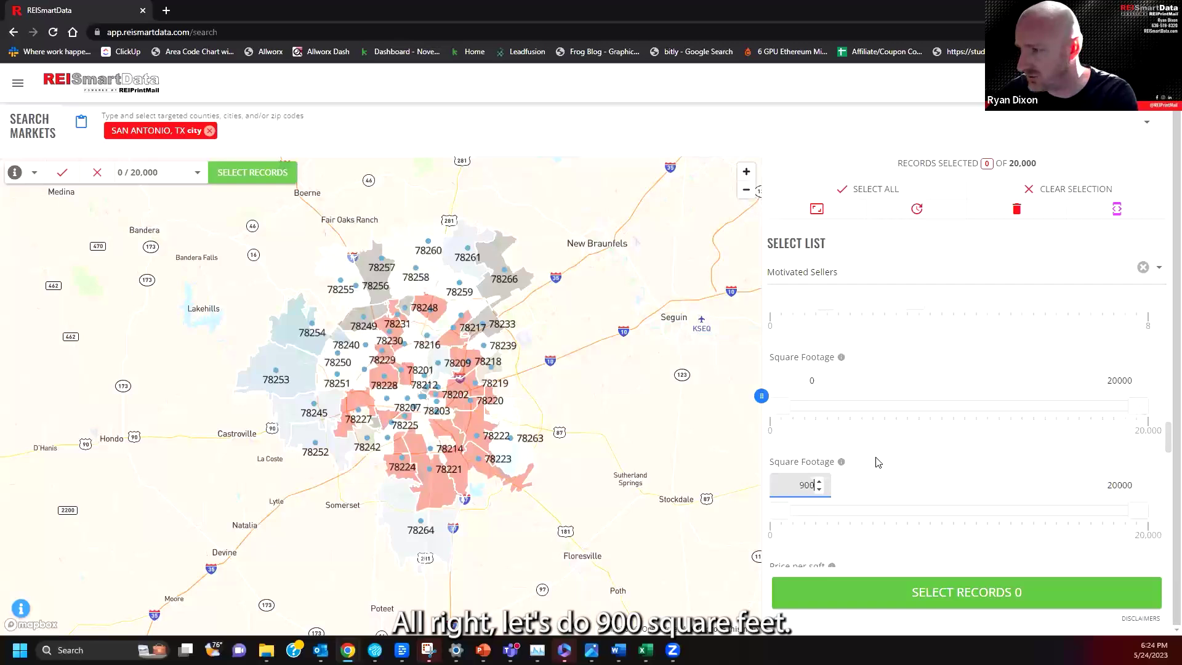
left_click(933, 459)
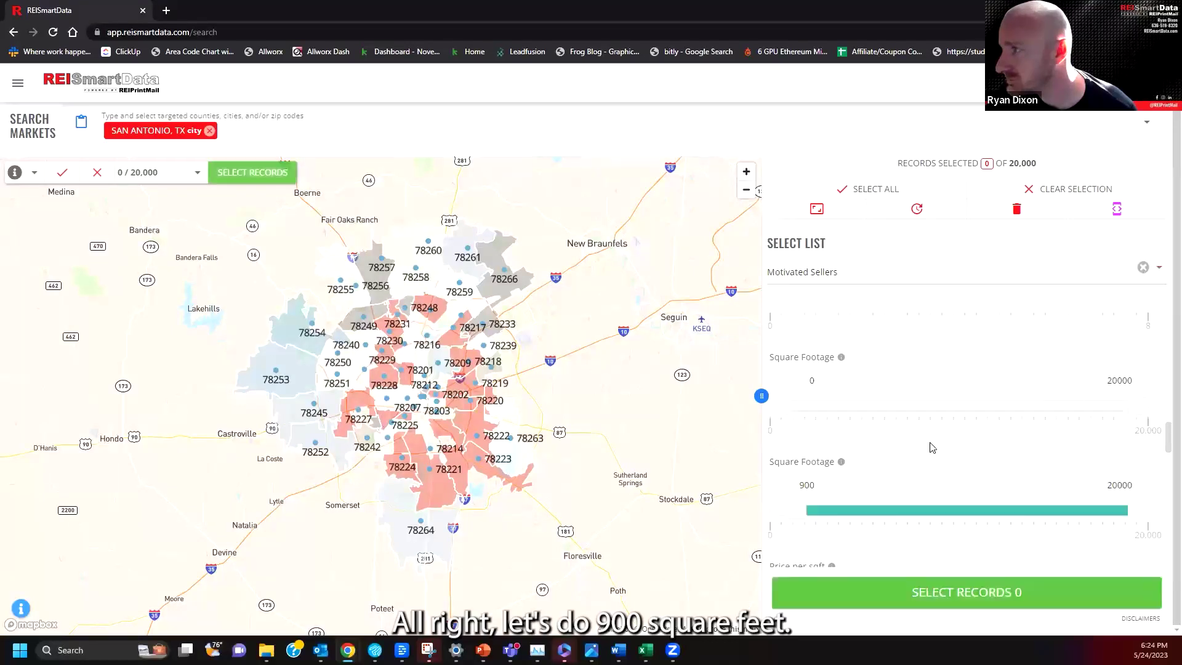
Limit the year built range in the property filters to 1930 through 2005.
scroll(933, 462, "down", 2)
scroll(933, 469, "down", 2)
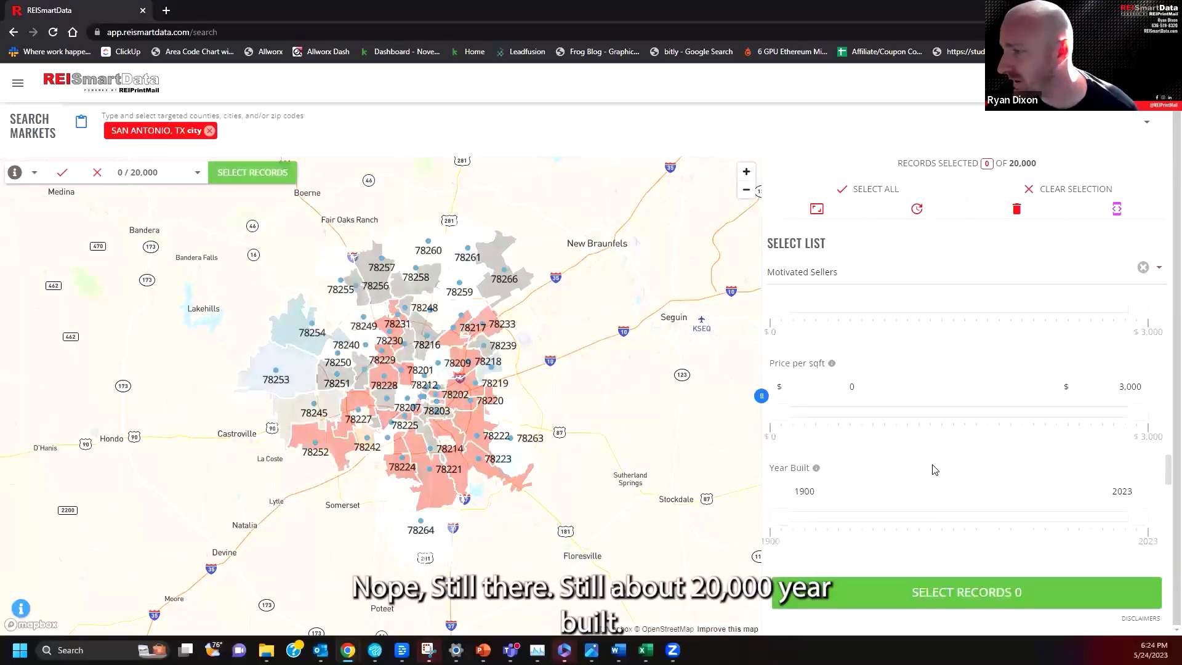
left_click_drag(795, 493, 877, 497)
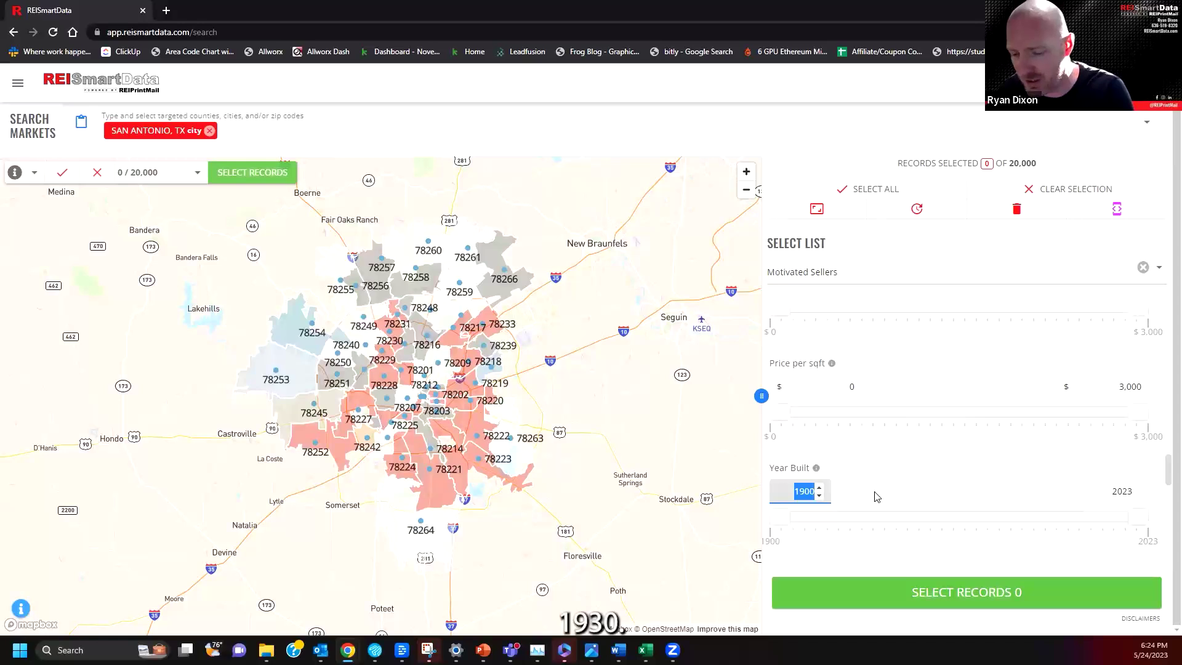
type("19")
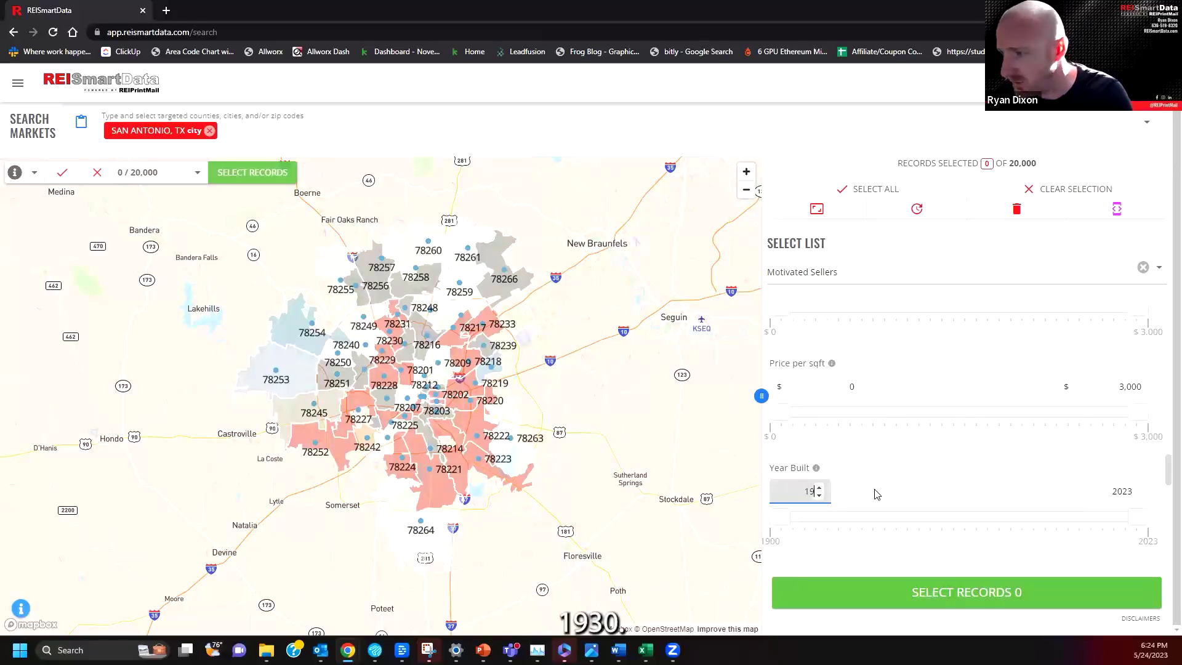
type("30")
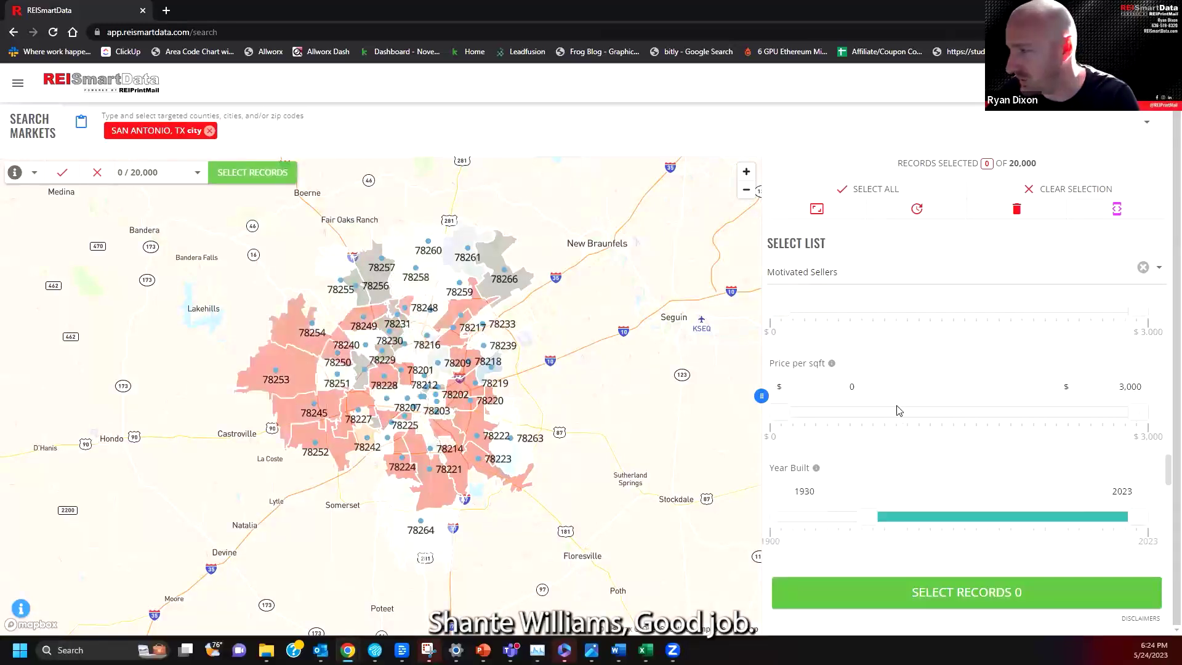
left_click(1121, 490)
type("20")
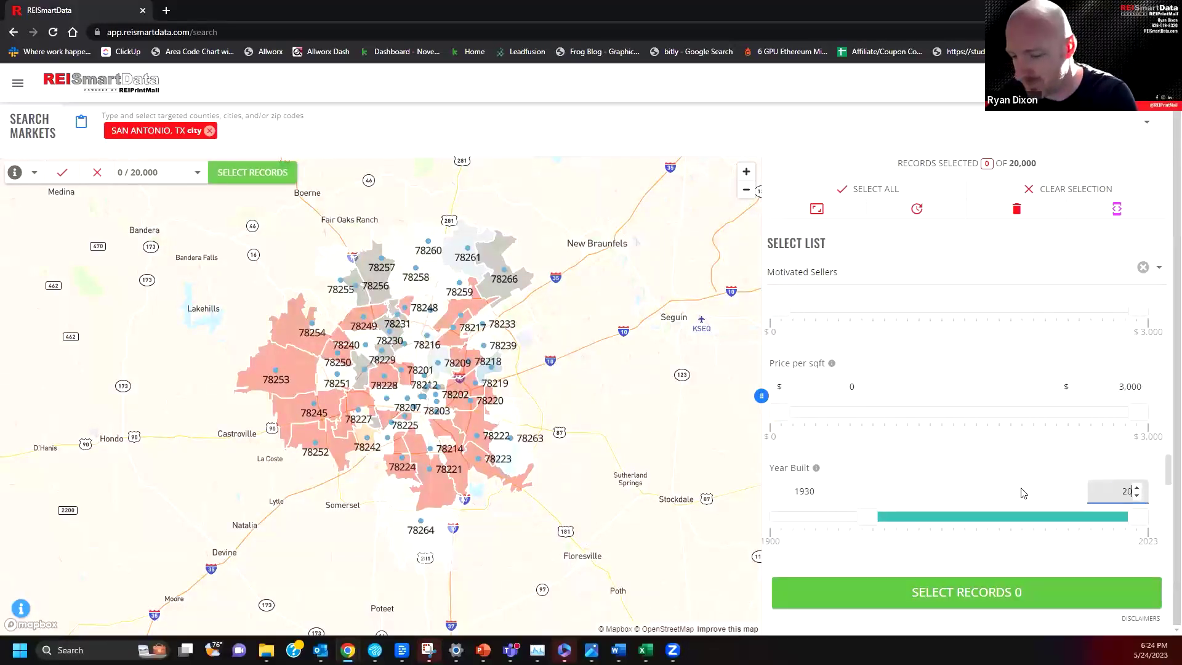
type("05")
left_click(967, 466)
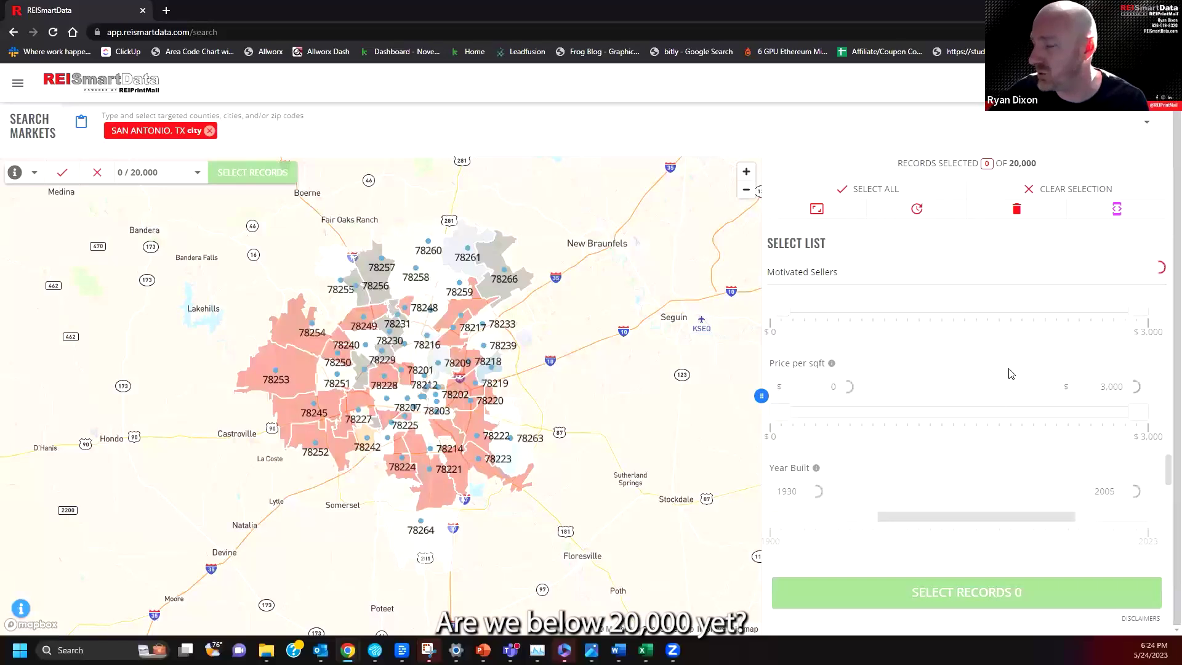
Set the property type to Residential and include the use codes Residential - Single Family and Residential - Duplex/Triplex/Quadplex.
scroll(1009, 403, "down", 4)
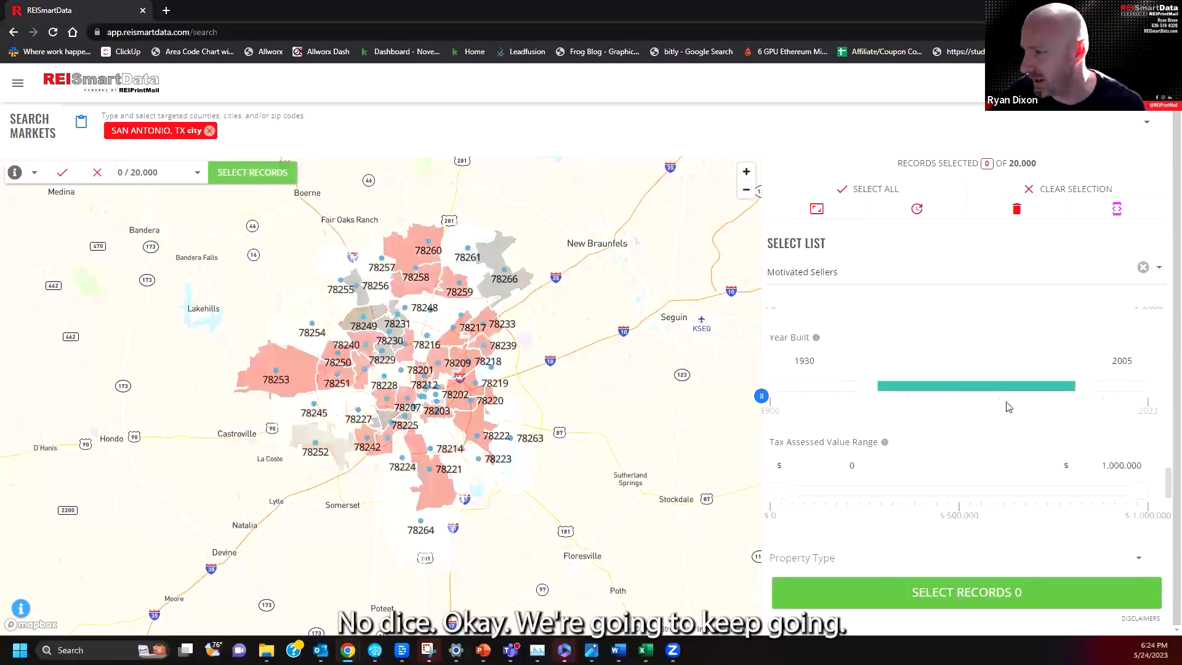
left_click(823, 386)
left_click(820, 414)
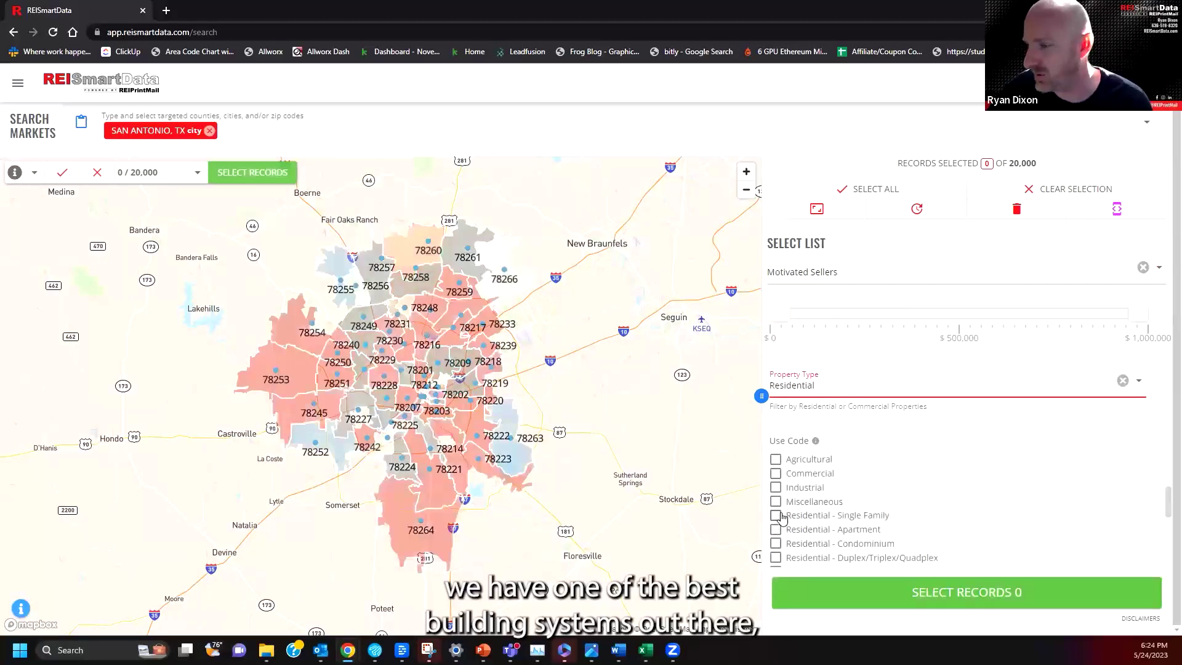
left_click(776, 515)
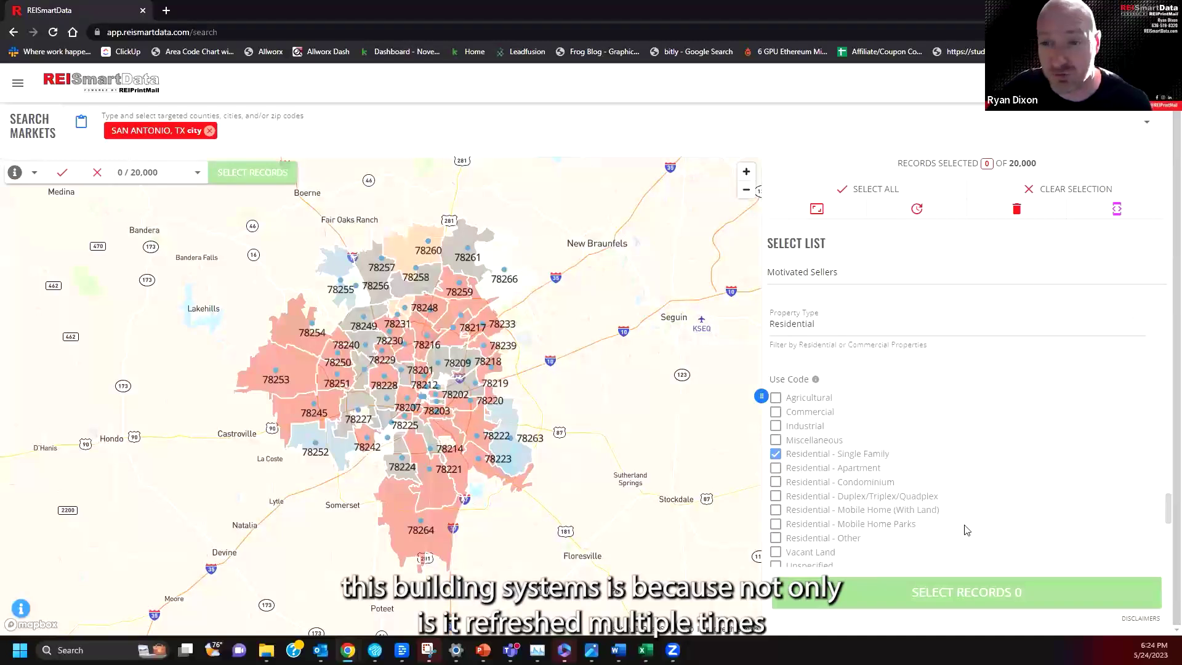
left_click(779, 500)
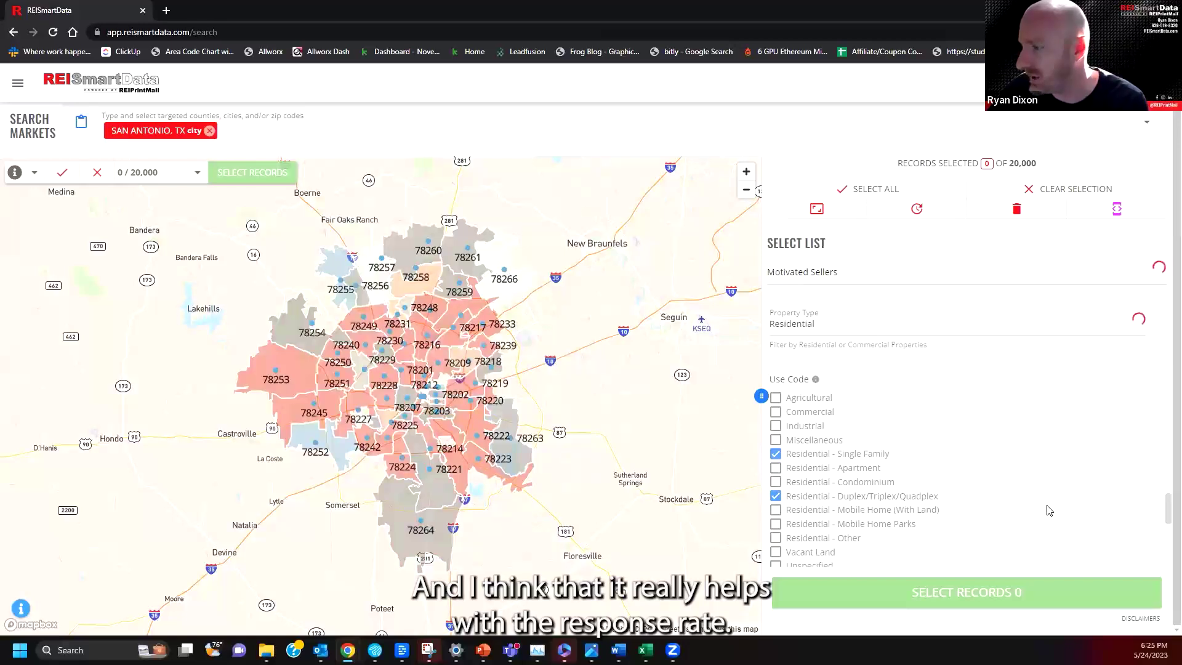
Expand the owner filters below the property and unit filters.
scroll(1049, 510, "down", 2)
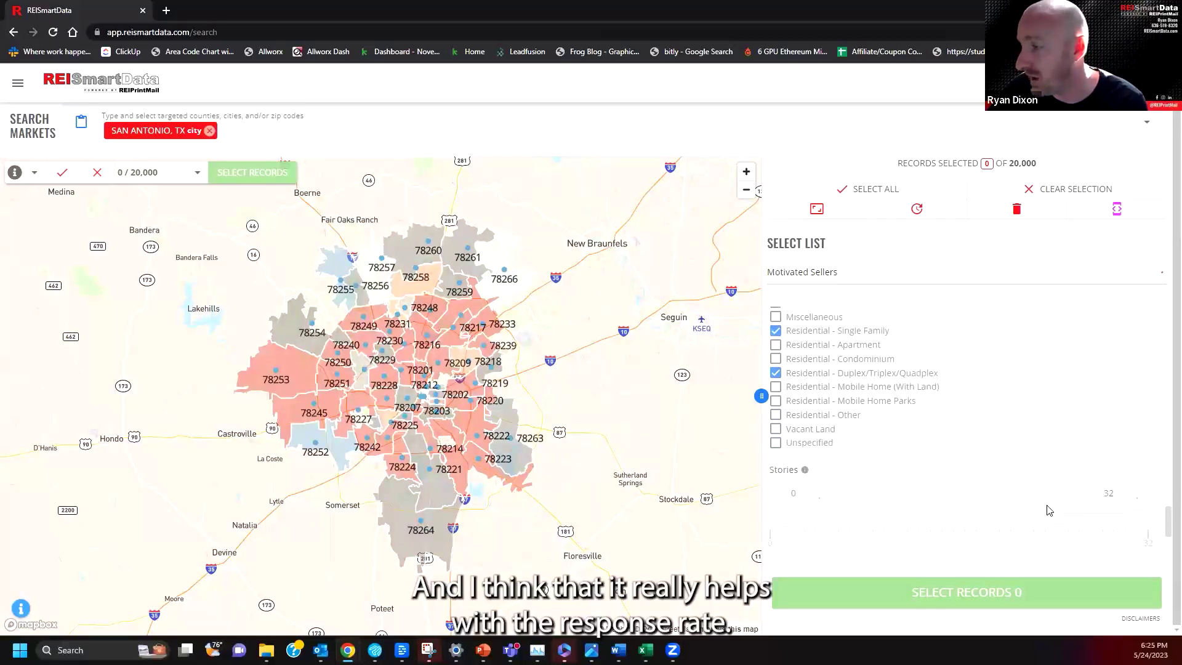
scroll(1026, 501, "up", 2)
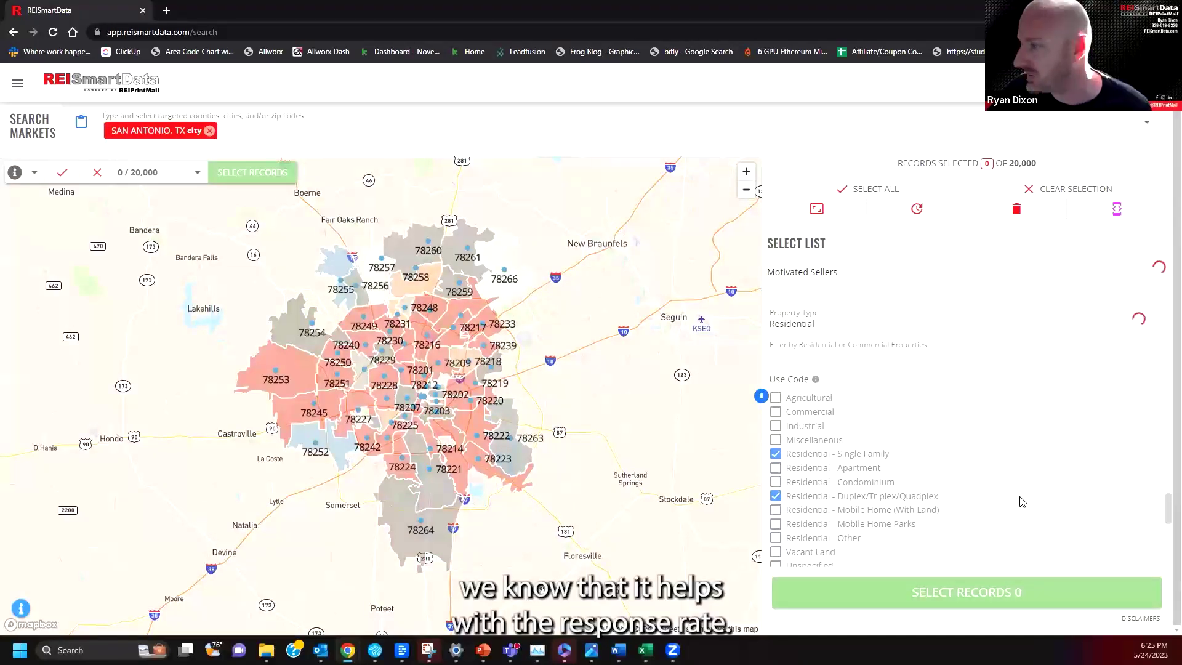
scroll(1020, 498, "down", 4)
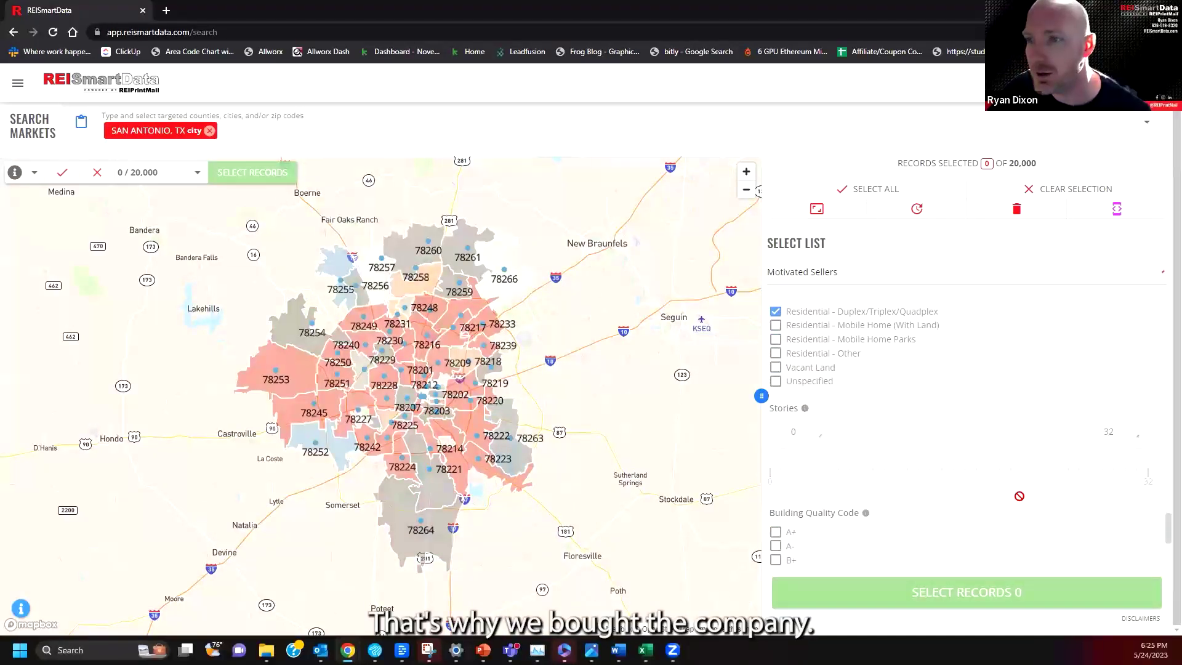
scroll(1022, 501, "down", 4)
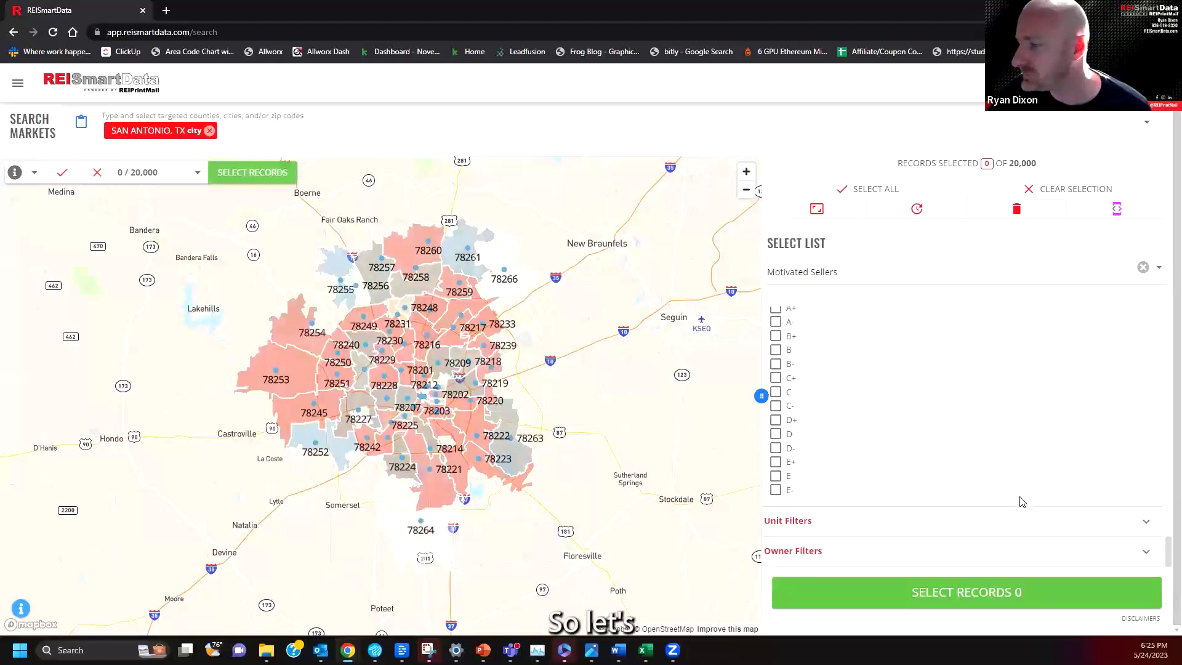
left_click(965, 563)
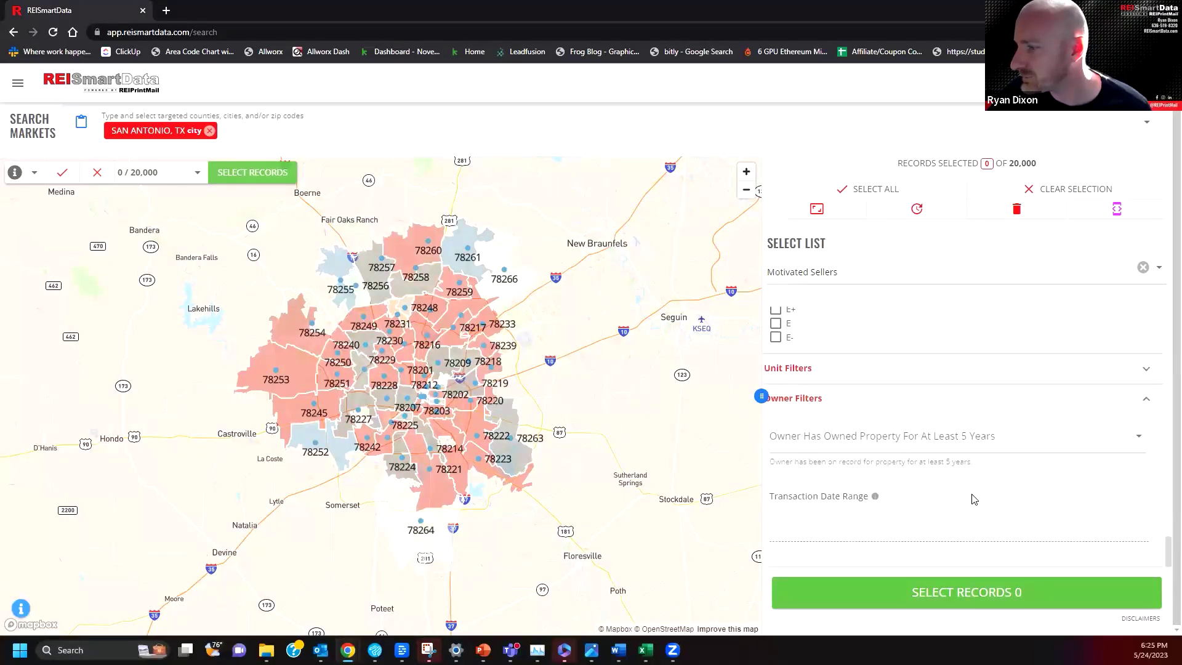
Try requiring that the owner has owned the property for at least 5 years, and clear that filter again.
left_click(978, 440)
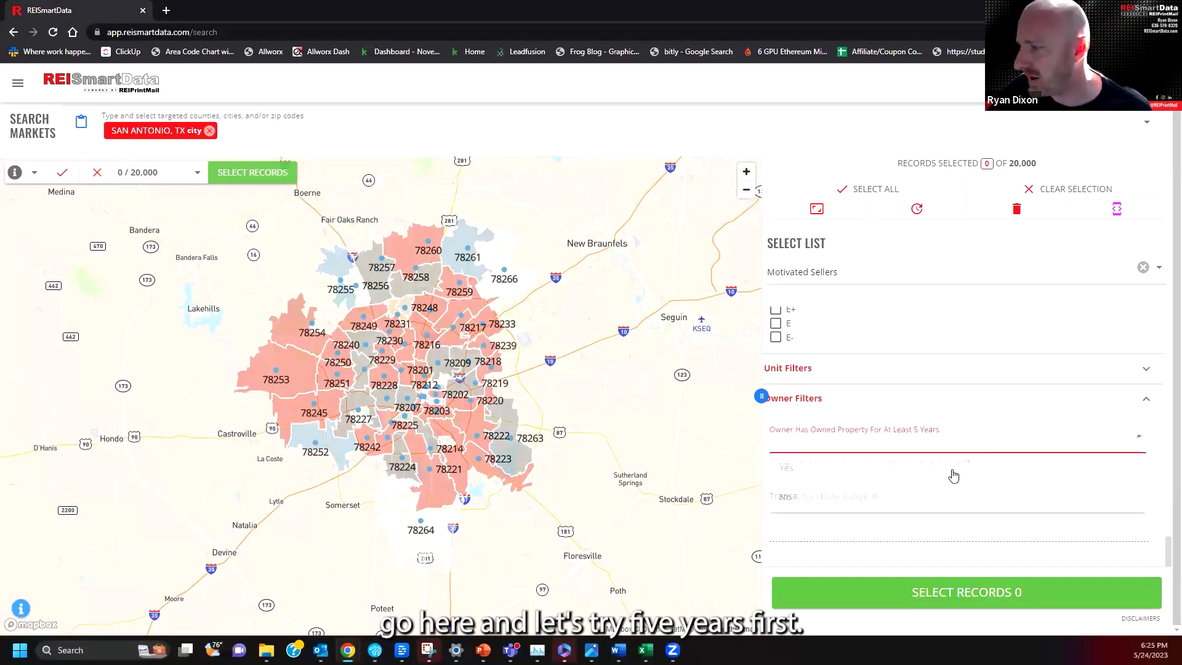
left_click(866, 475)
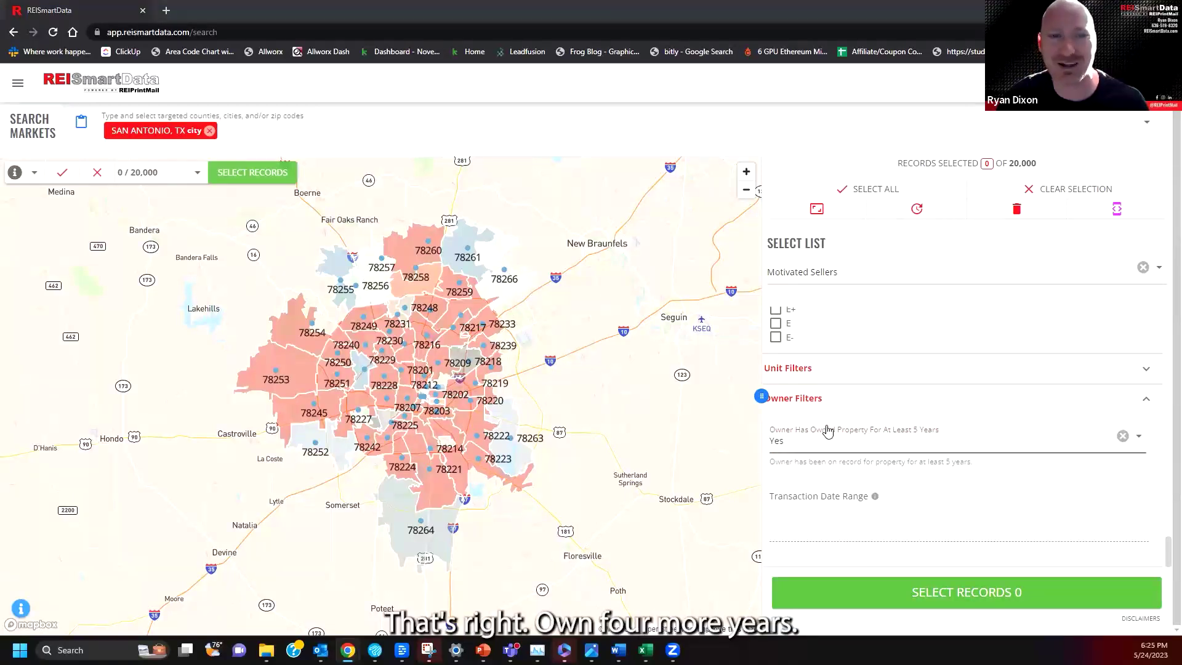
left_click(1123, 436)
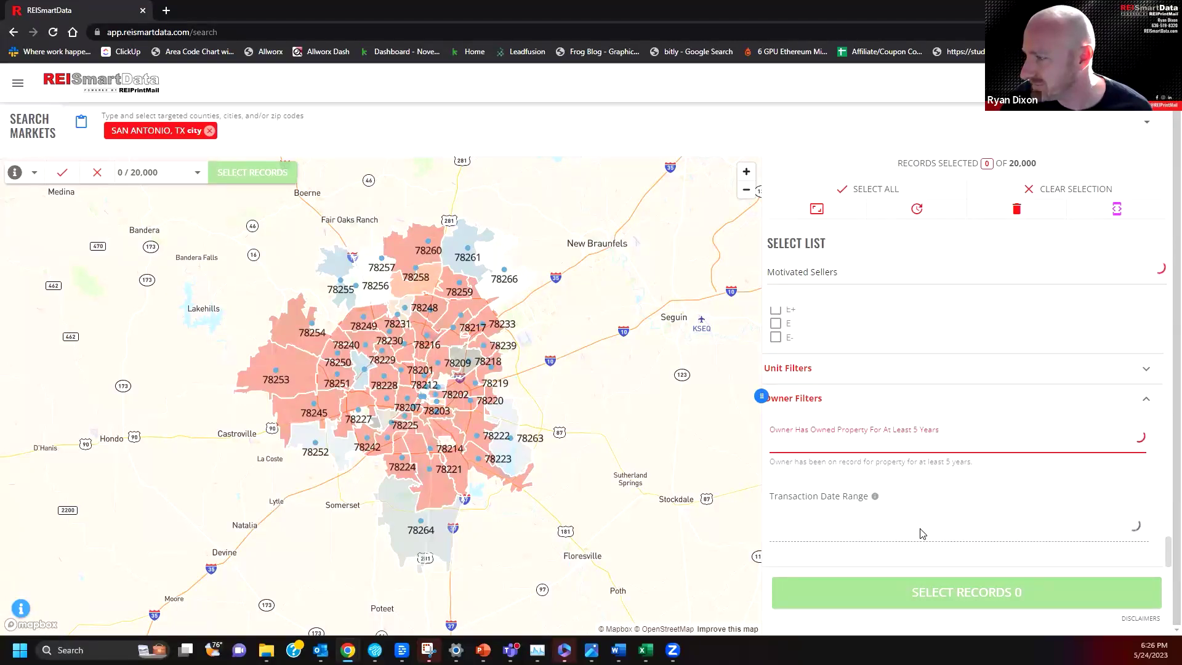
Set the start of the transaction date range in the owner filters to May 1, 1900.
left_click(886, 530)
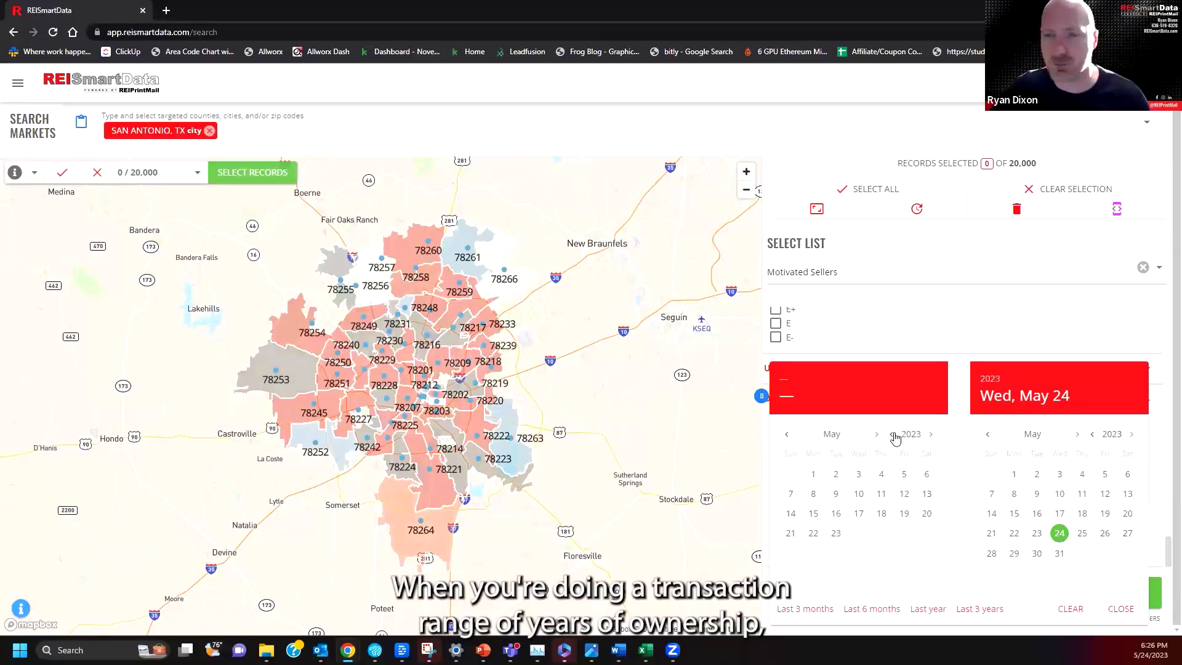
left_click(911, 434)
left_click(793, 501)
left_click(792, 501)
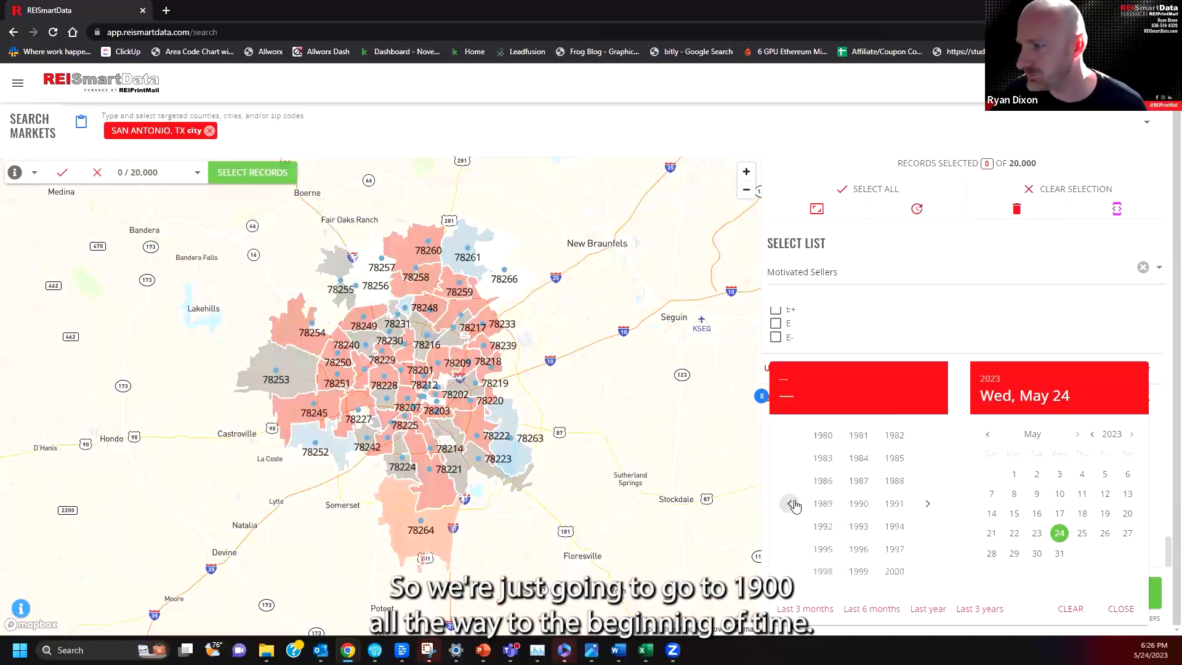
left_click(792, 501)
left_click(793, 502)
left_click(793, 501)
left_click(793, 503)
left_click(823, 435)
left_click(836, 475)
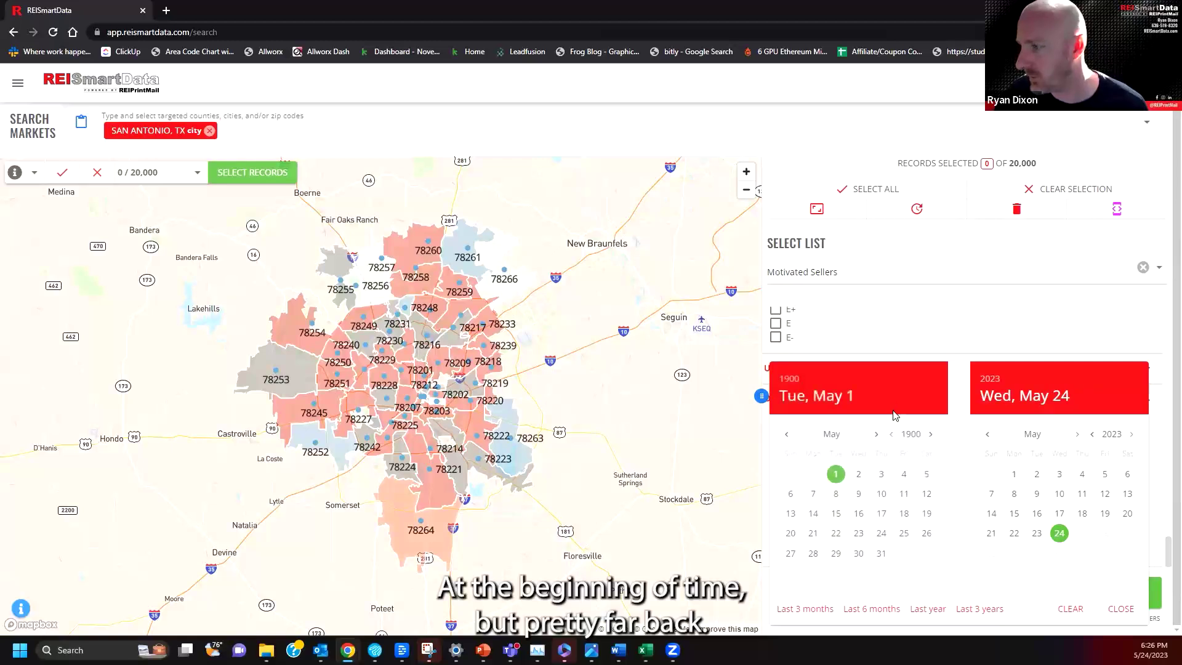
Set the end of the transaction date range to May 1, 2013 and close the date picker.
left_click(1111, 435)
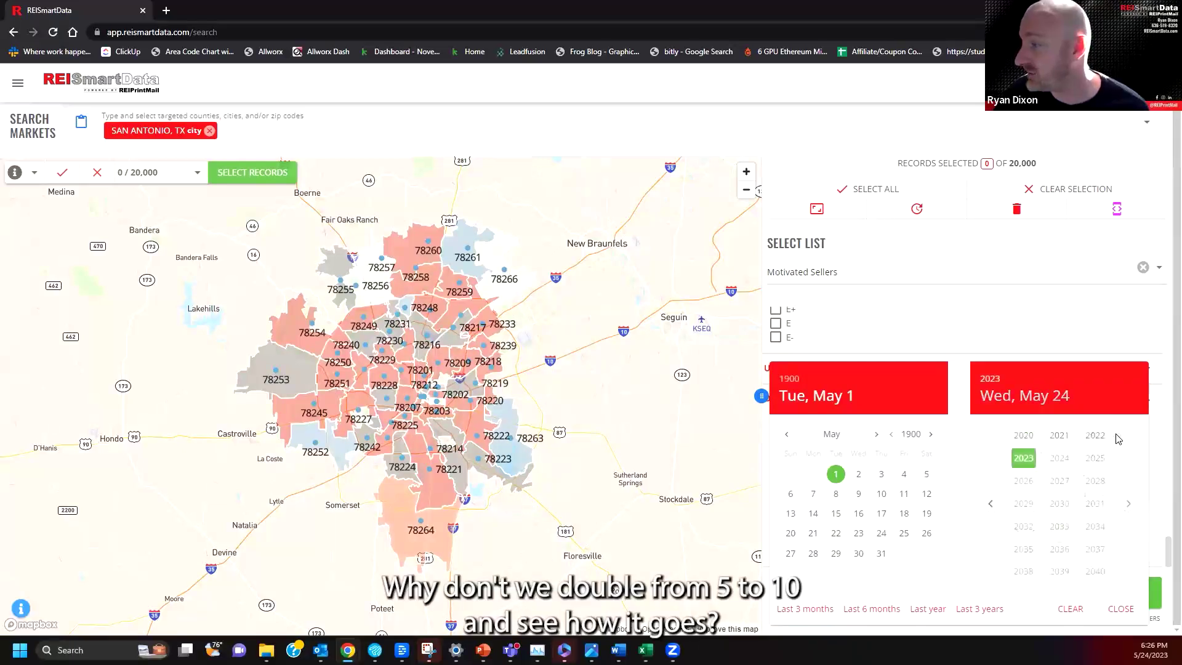
left_click(991, 504)
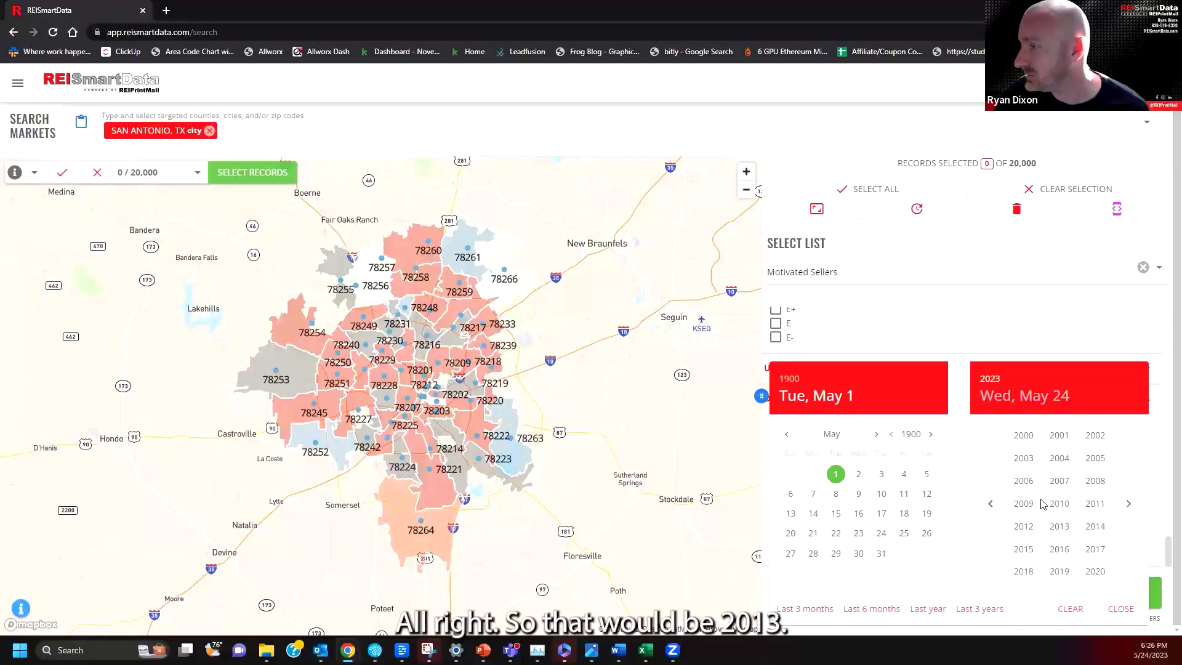
left_click(1060, 526)
left_click(1059, 474)
left_click(1121, 608)
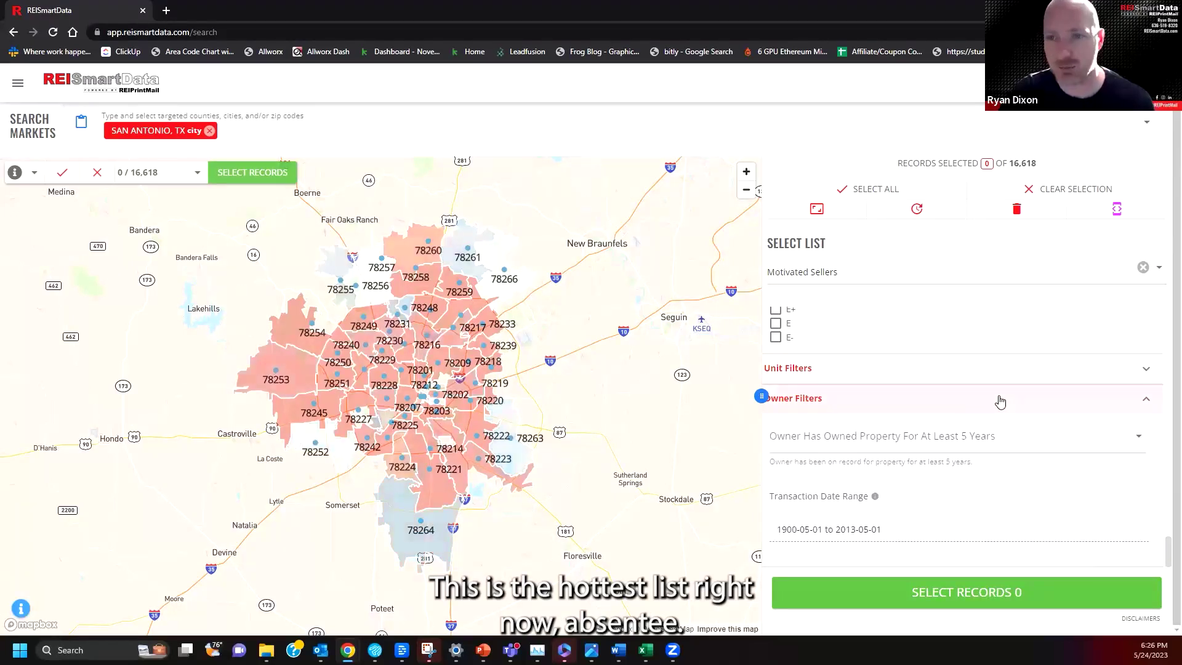
Exclude properties with 51 - 74% equity from the equity in property filter.
scroll(992, 479, "up", 3)
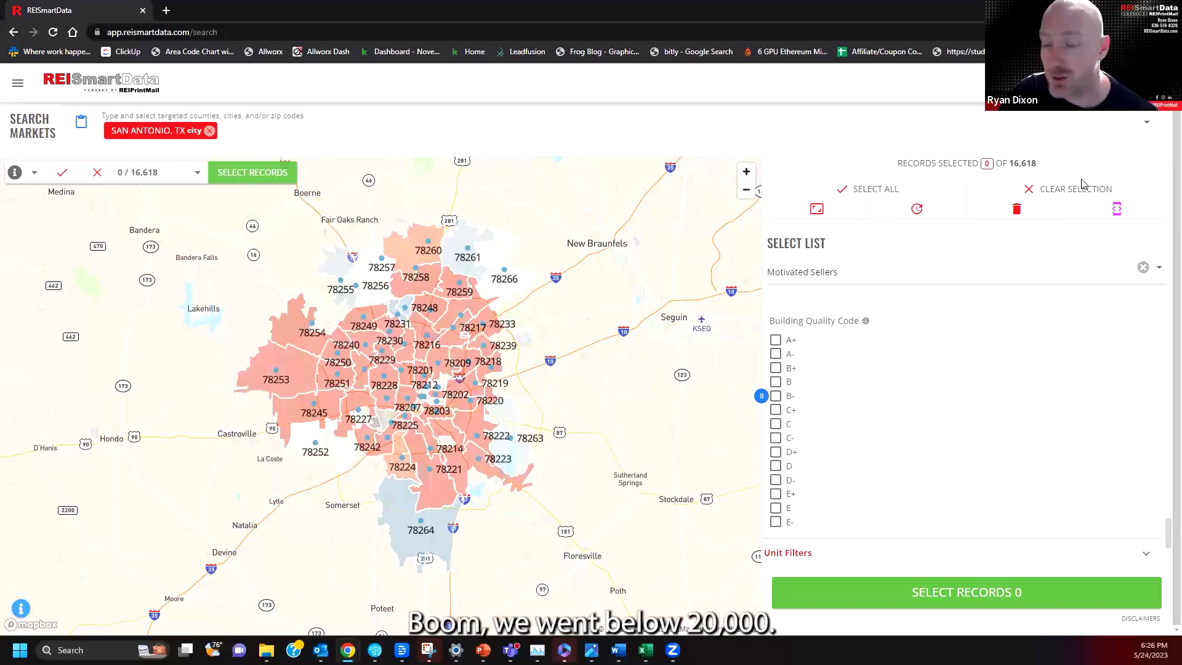
scroll(1054, 402, "up", 4)
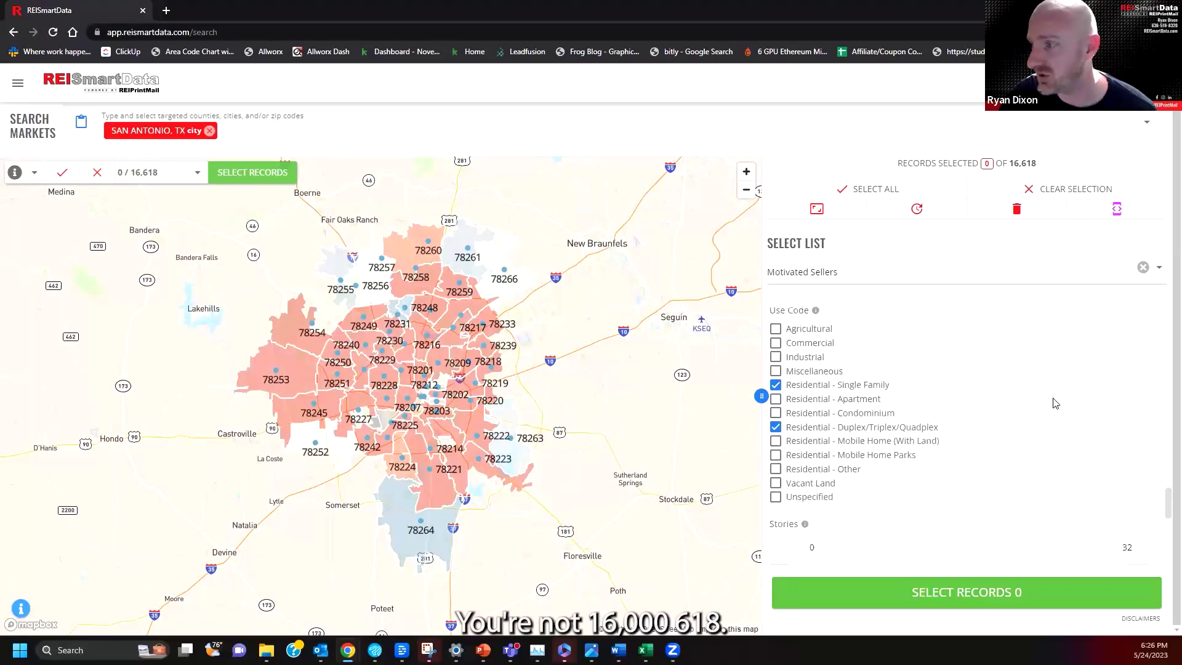
scroll(1055, 403, "up", 4)
scroll(1055, 403, "up", 5)
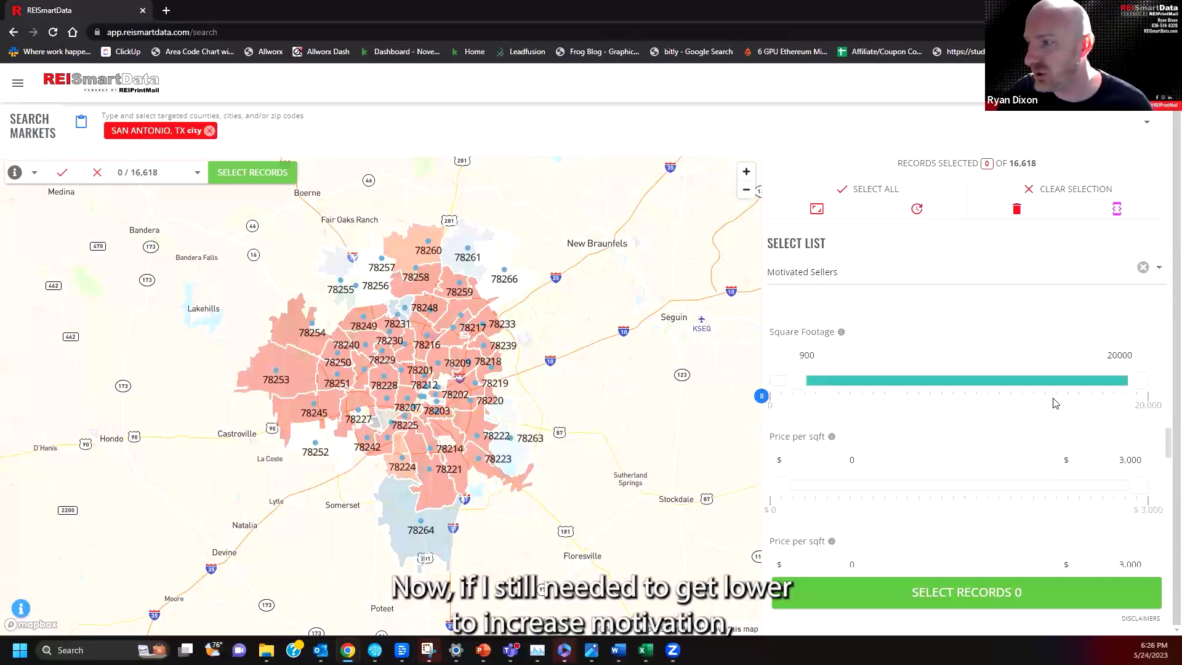
scroll(1052, 400, "up", 2)
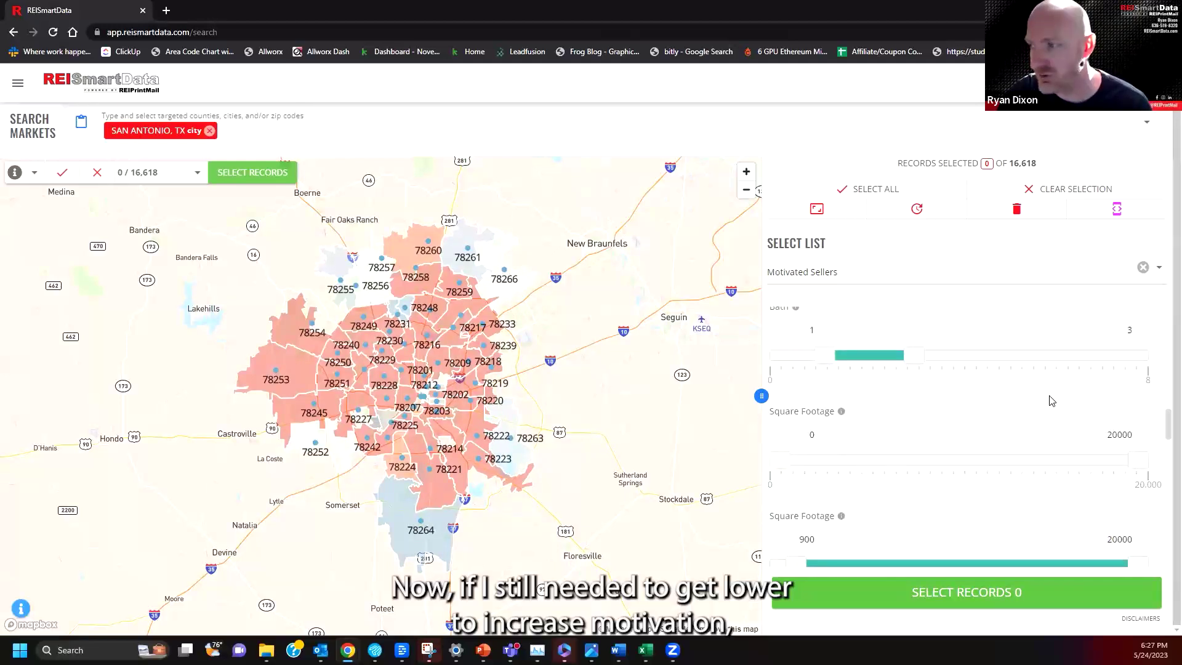
scroll(1052, 401, "up", 4)
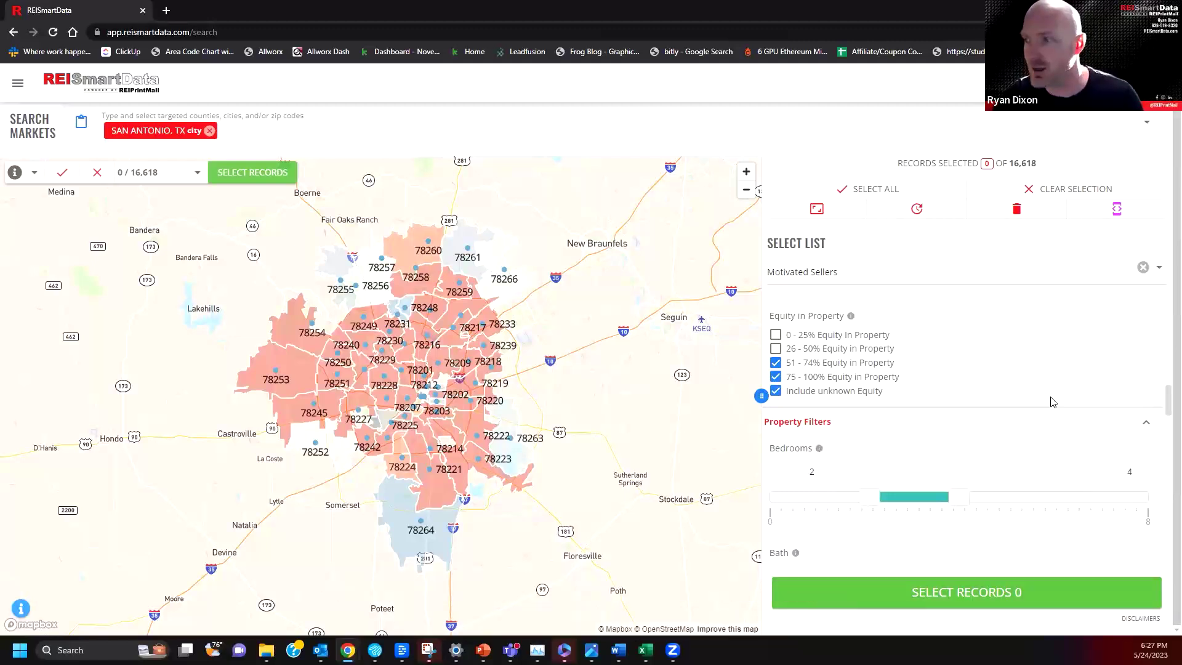
left_click(775, 364)
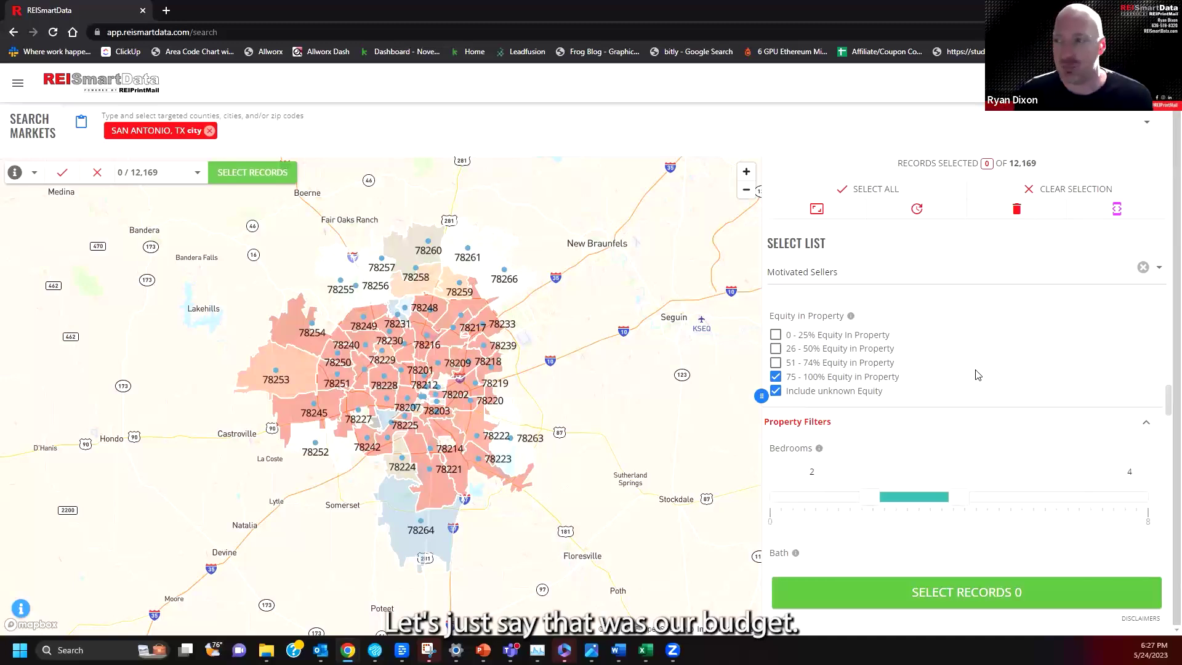
scroll(977, 374, "down", 5)
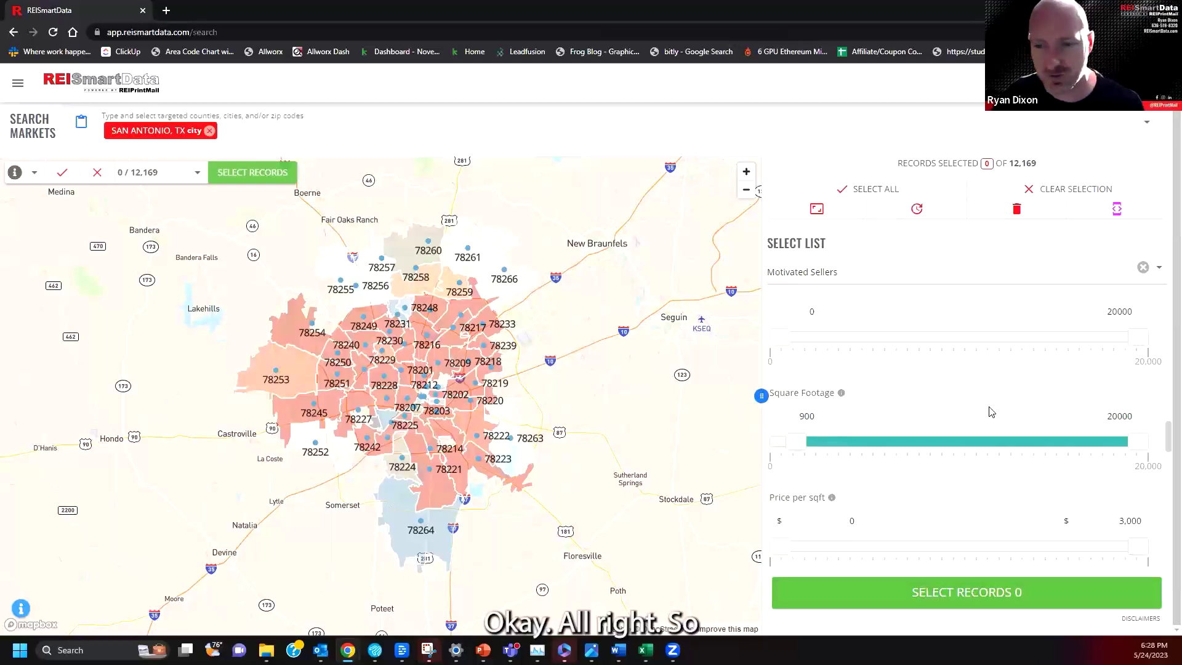
scroll(913, 449, "up", 3)
scroll(913, 448, "up", 10)
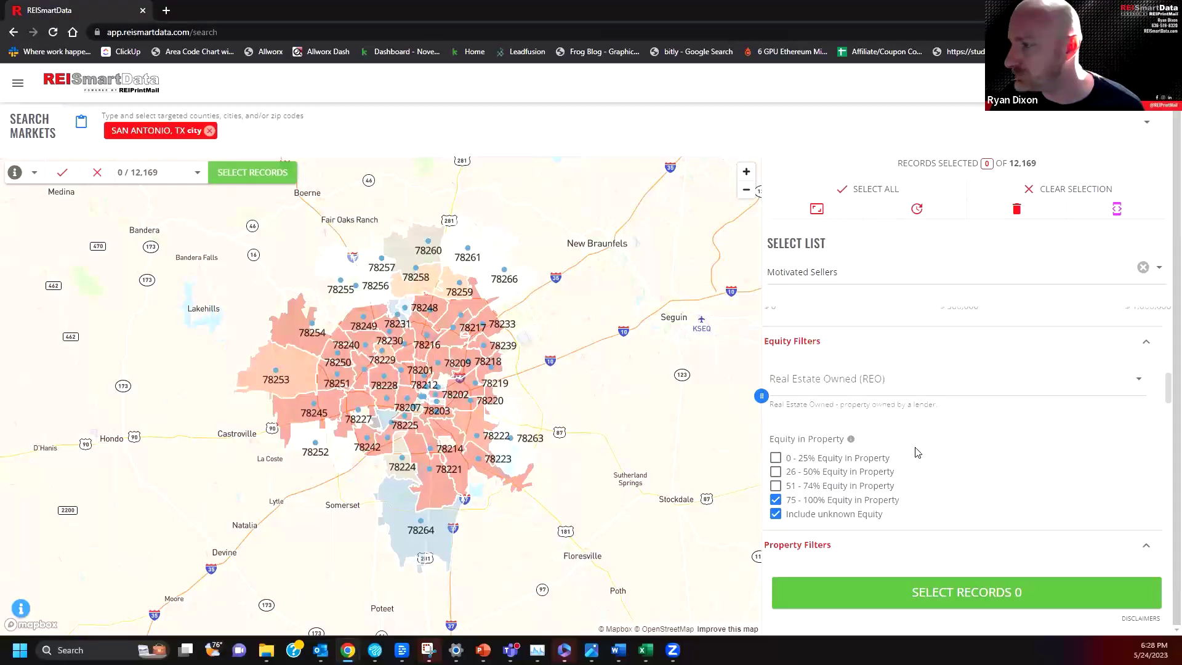
Remove San Antonio, TX from the search markets and turn off the bank-owned exclusion and the omission of active/pending MLS properties.
scroll(924, 460, "up", 5)
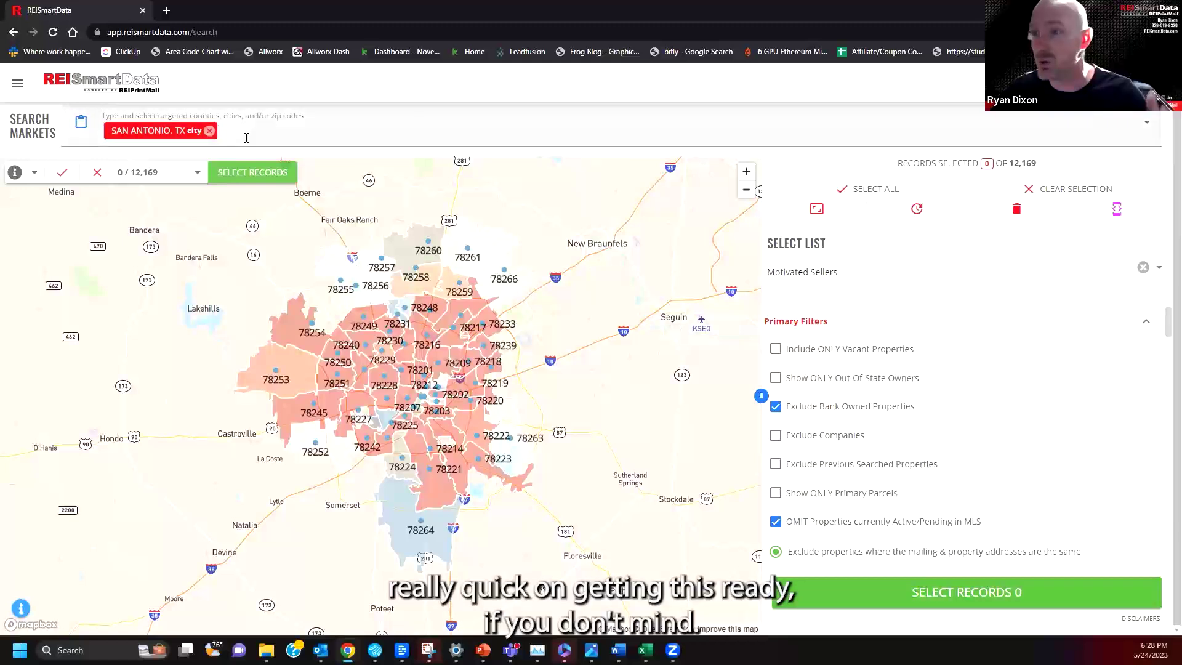
left_click(210, 131)
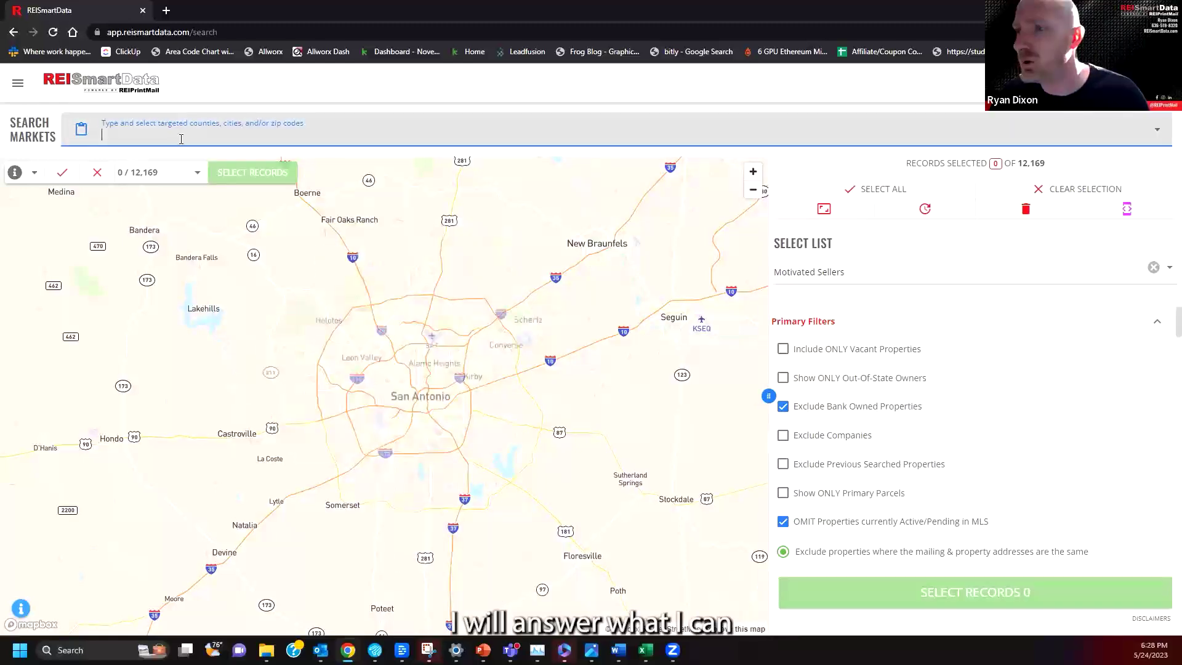
left_click(782, 406)
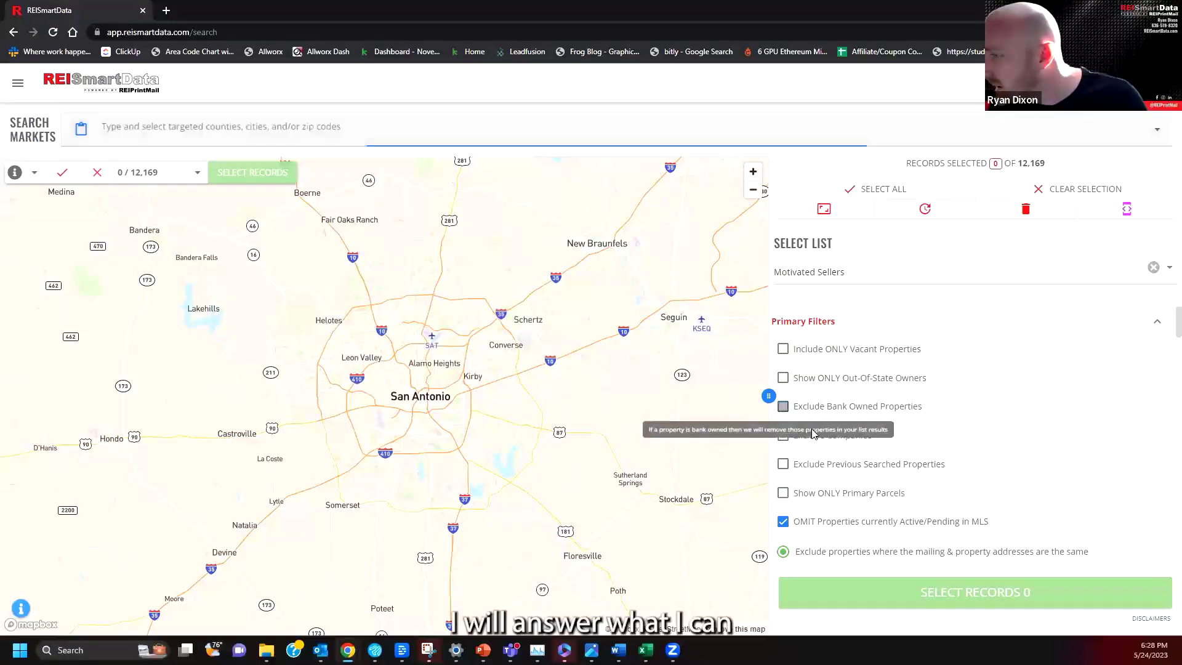
left_click(773, 517)
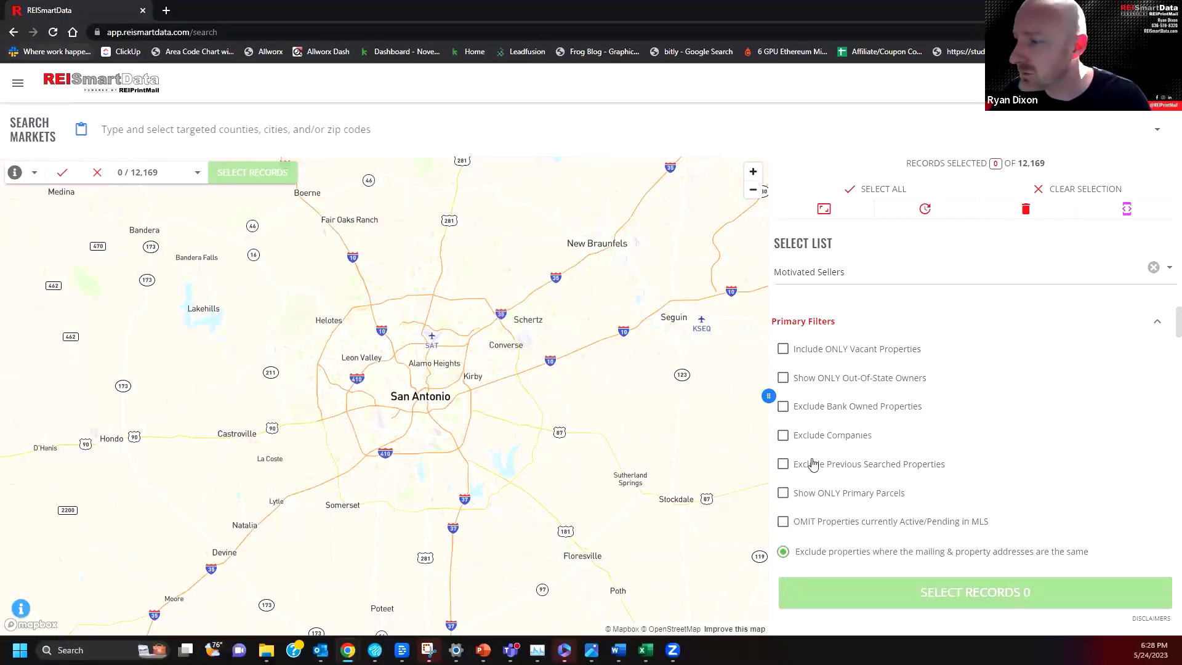
scroll(808, 467, "down", 1)
scroll(812, 480, "down", 5)
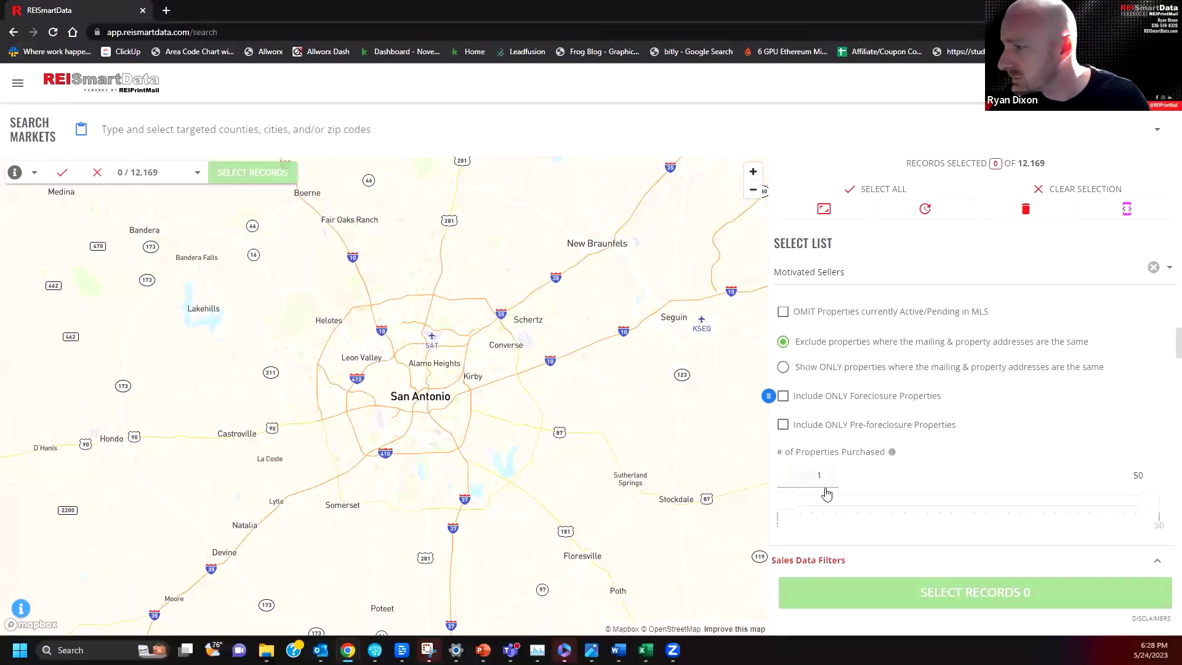
scroll(822, 489, "down", 2)
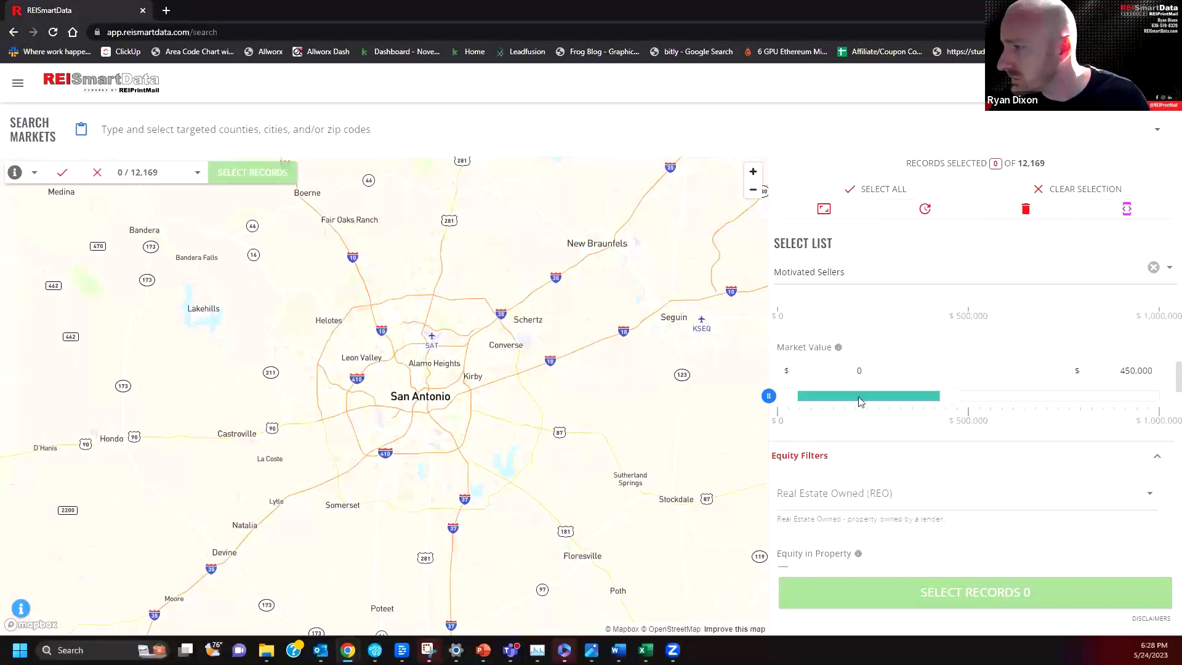
scroll(935, 292, "up", 6)
scroll(935, 293, "up", 2)
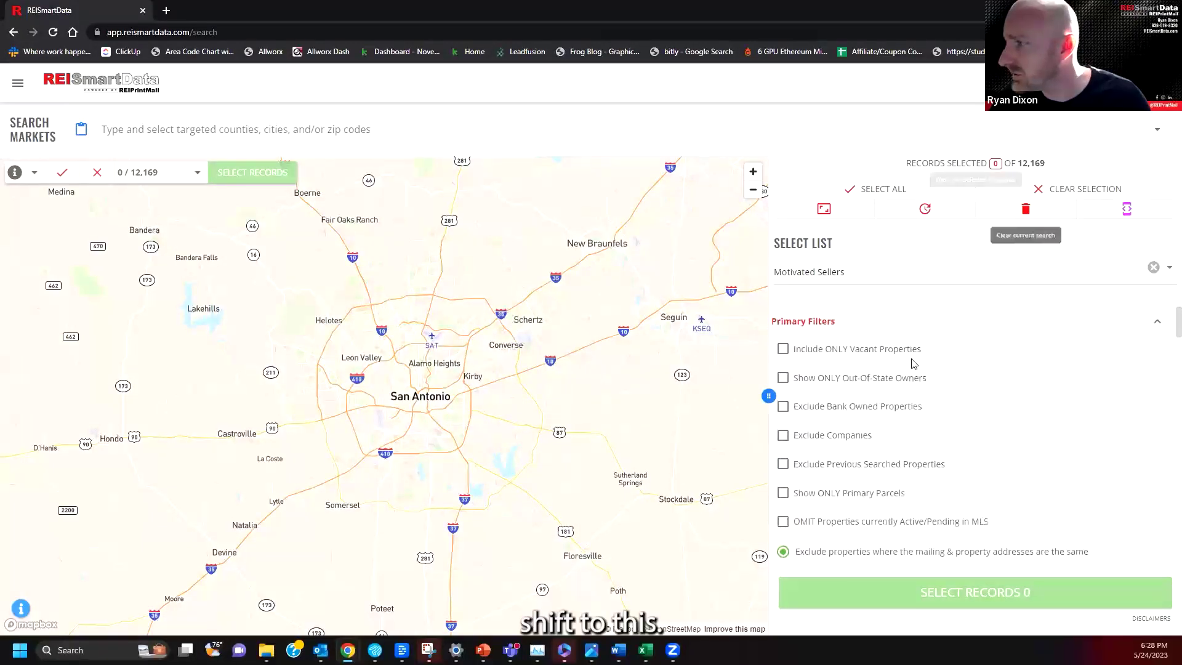
Reset the filters by clearing and reselecting the Motivated Sellers list, and turn off the vacant-only filter.
left_click(866, 272)
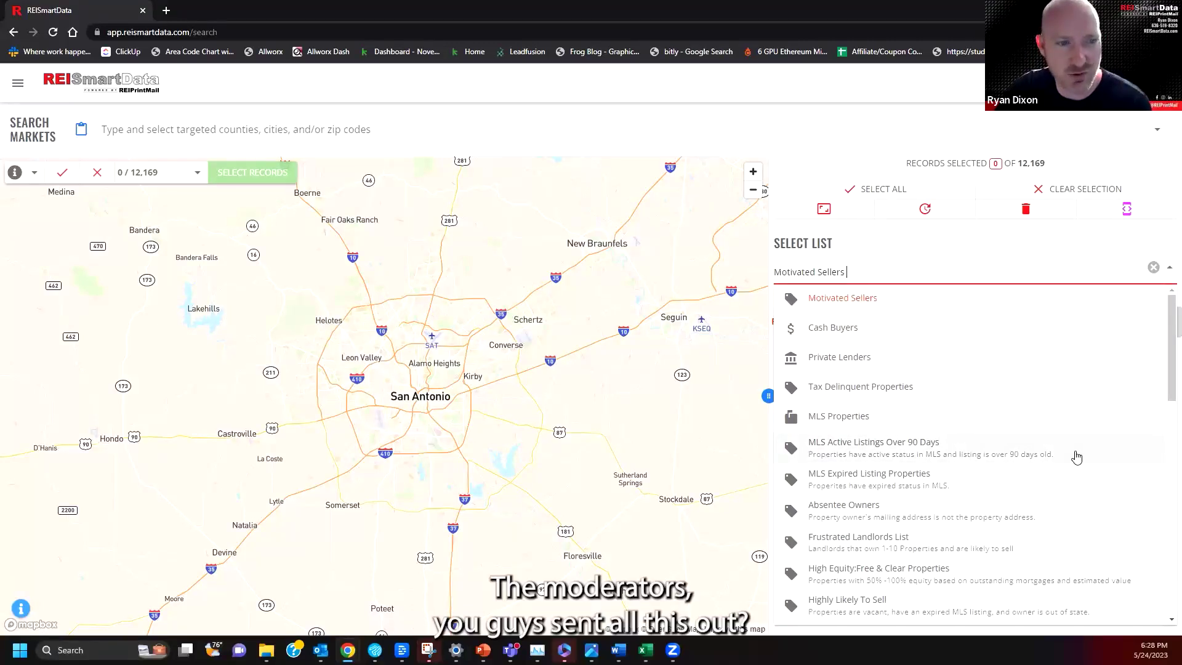
left_click(866, 303)
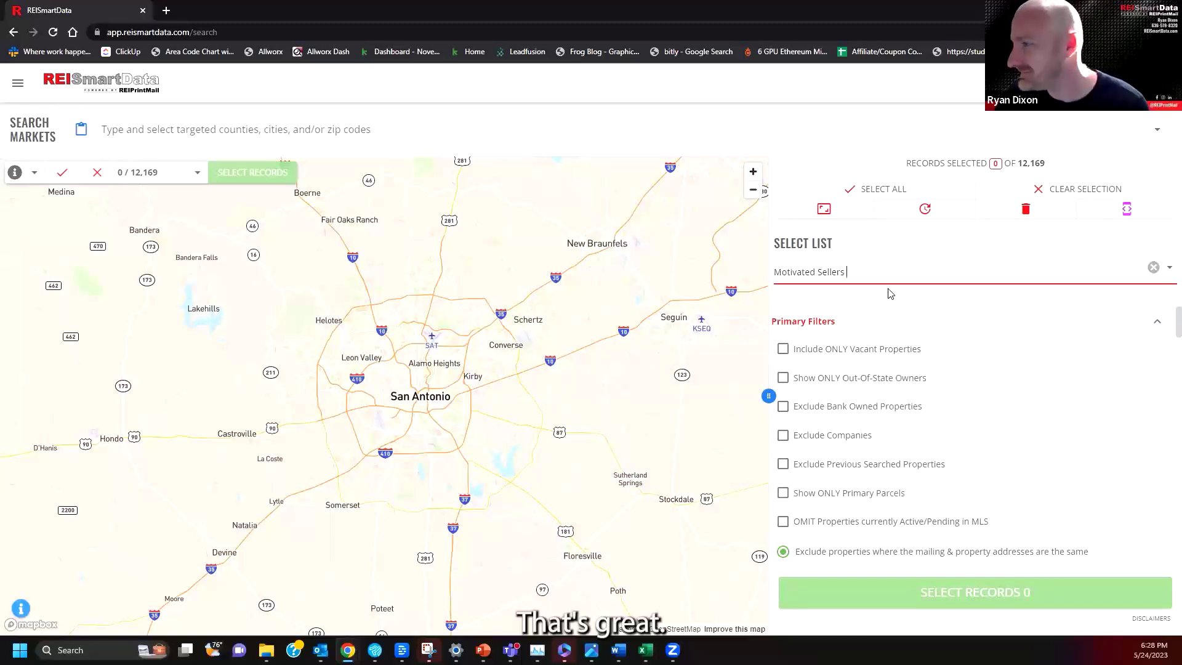
left_click(1153, 267)
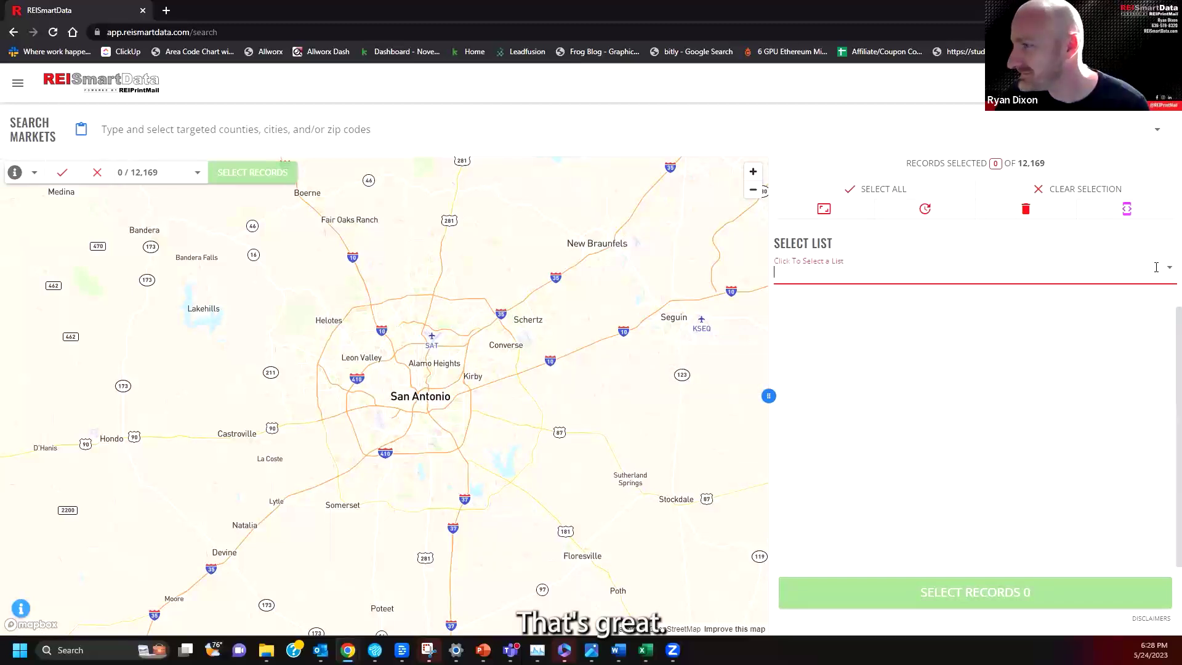
left_click(831, 272)
left_click(836, 298)
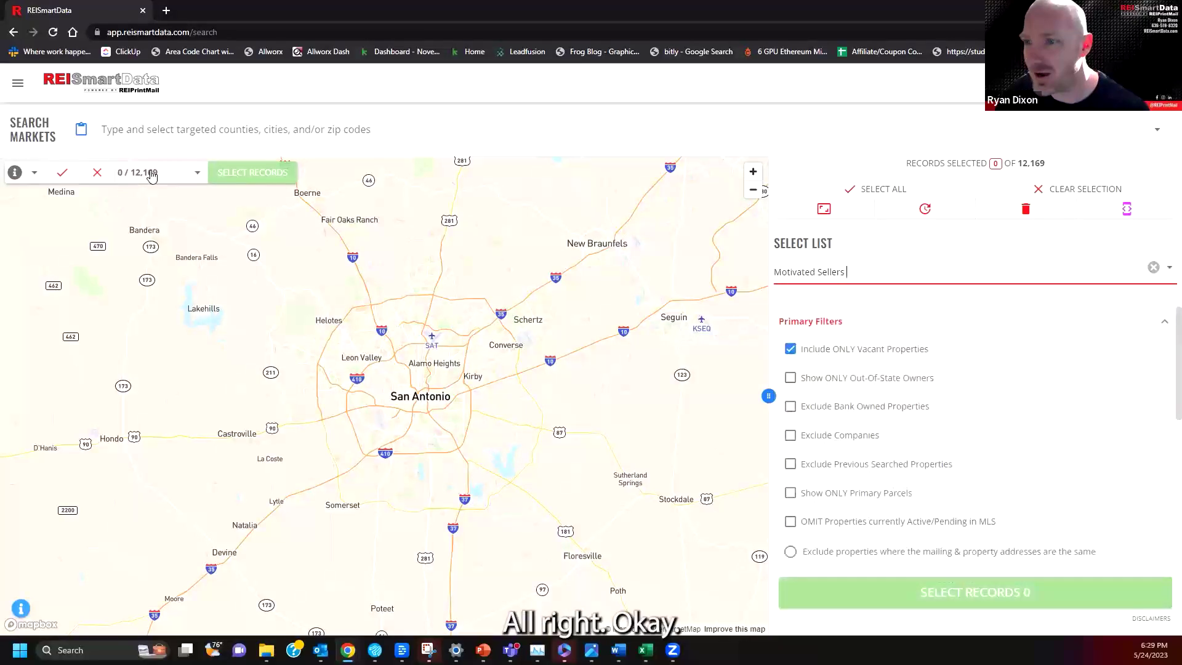
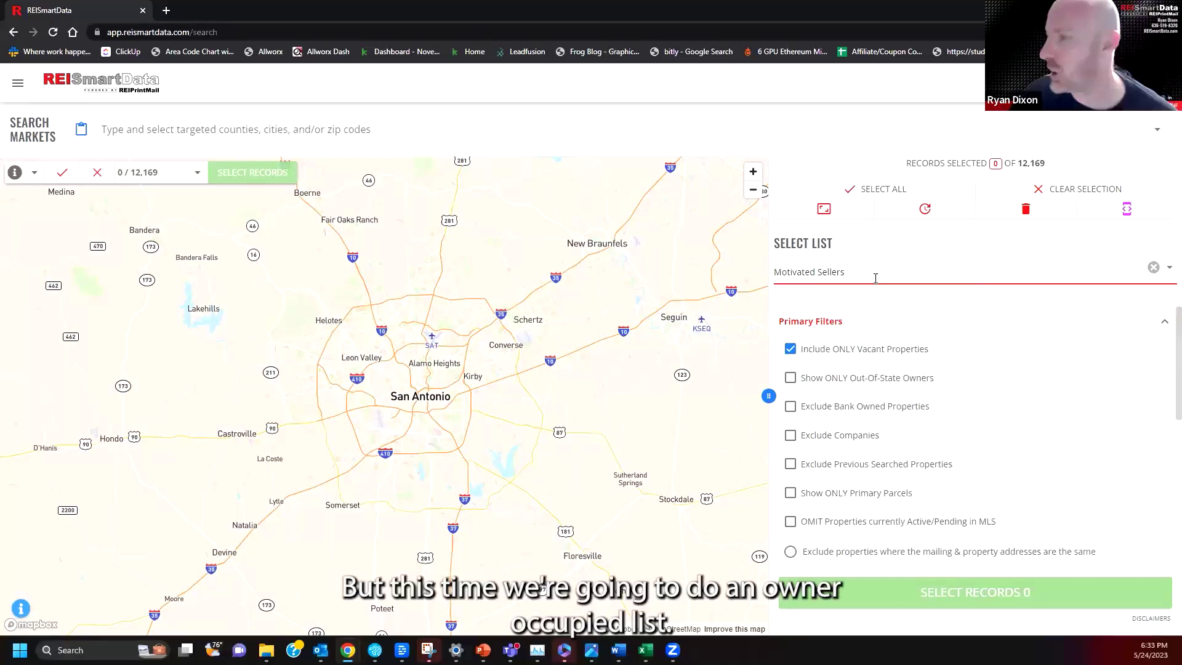
left_click(800, 348)
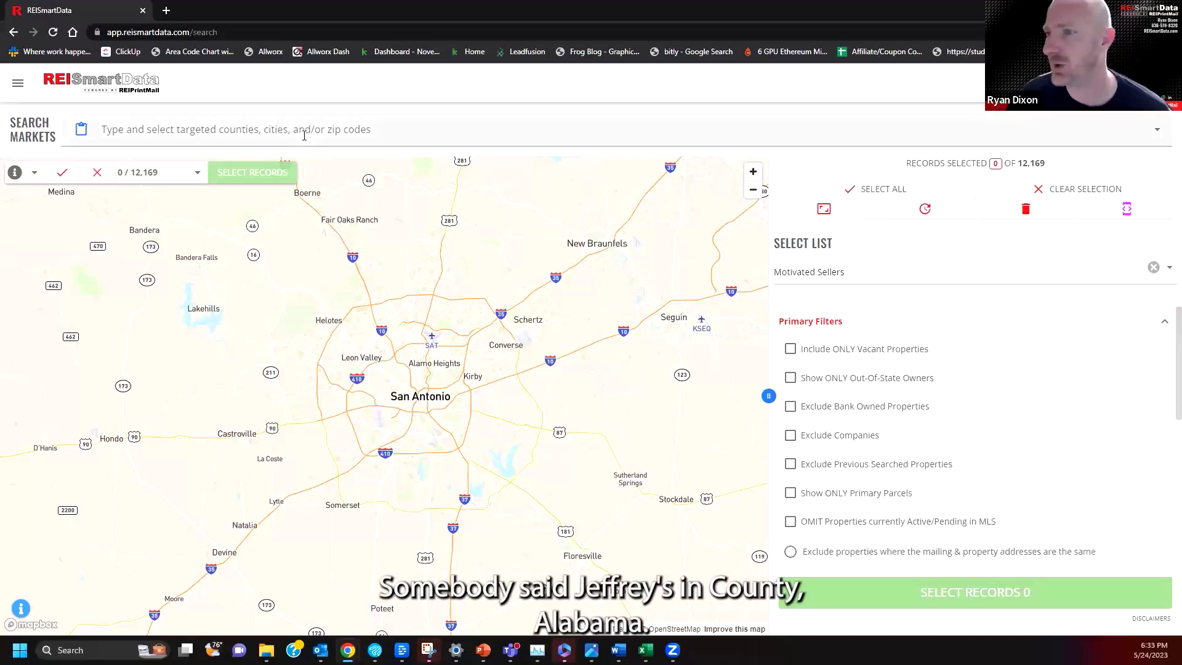
left_click(341, 130)
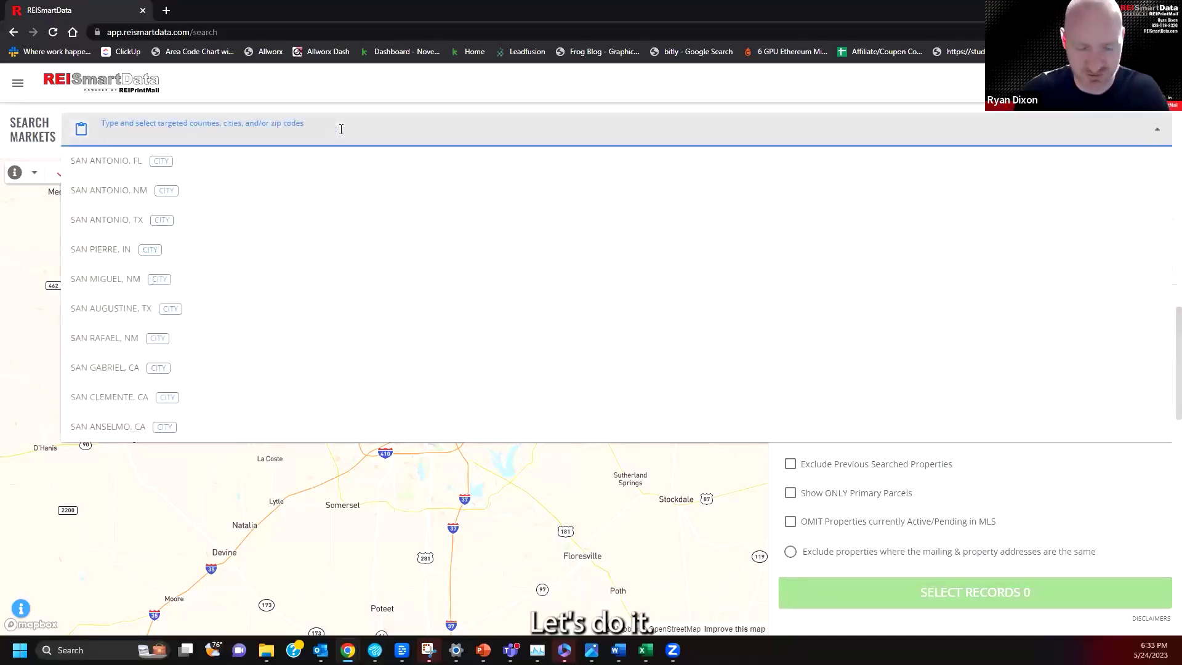
type("Je")
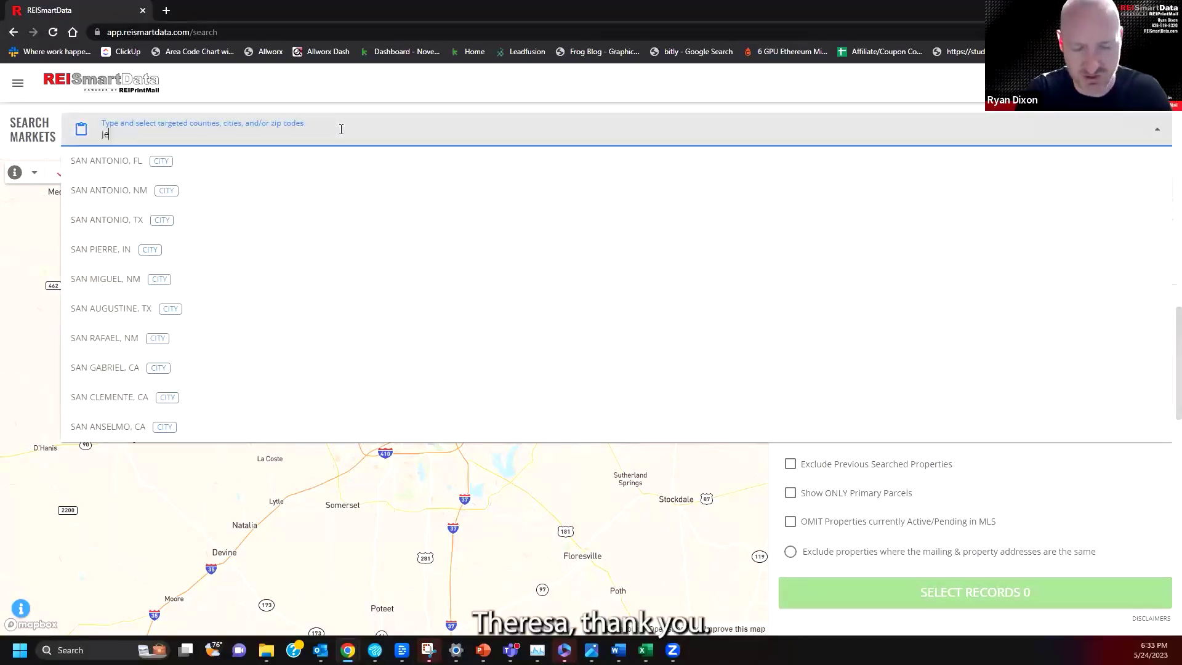
type("fferson")
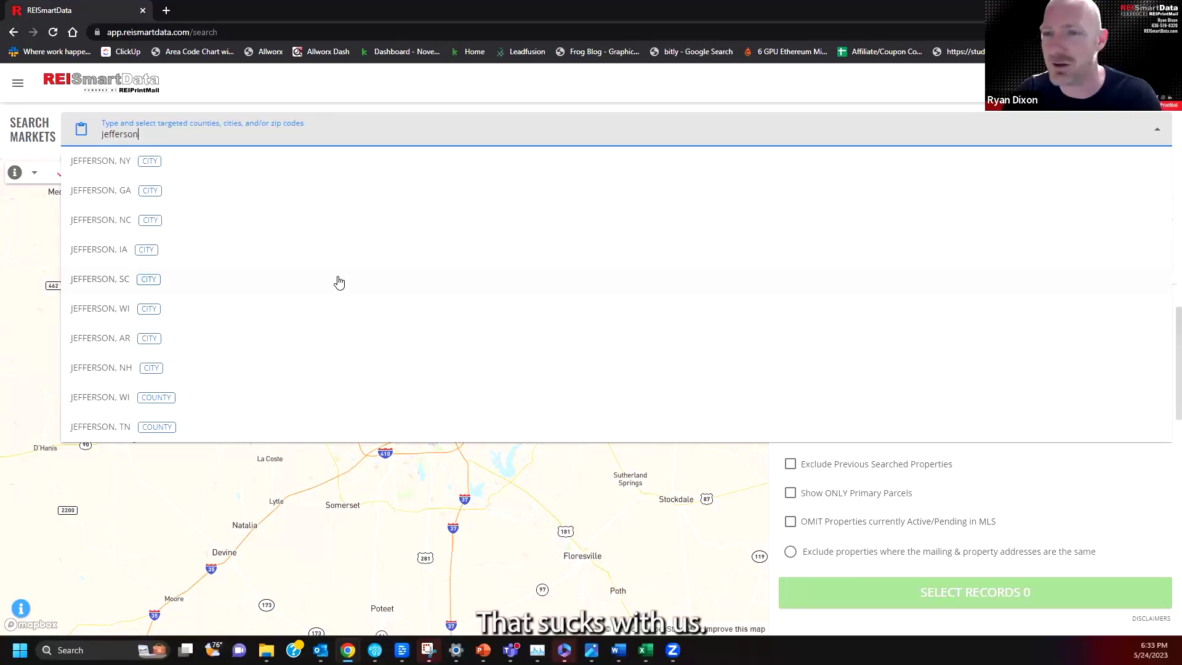
left_click(79, 132)
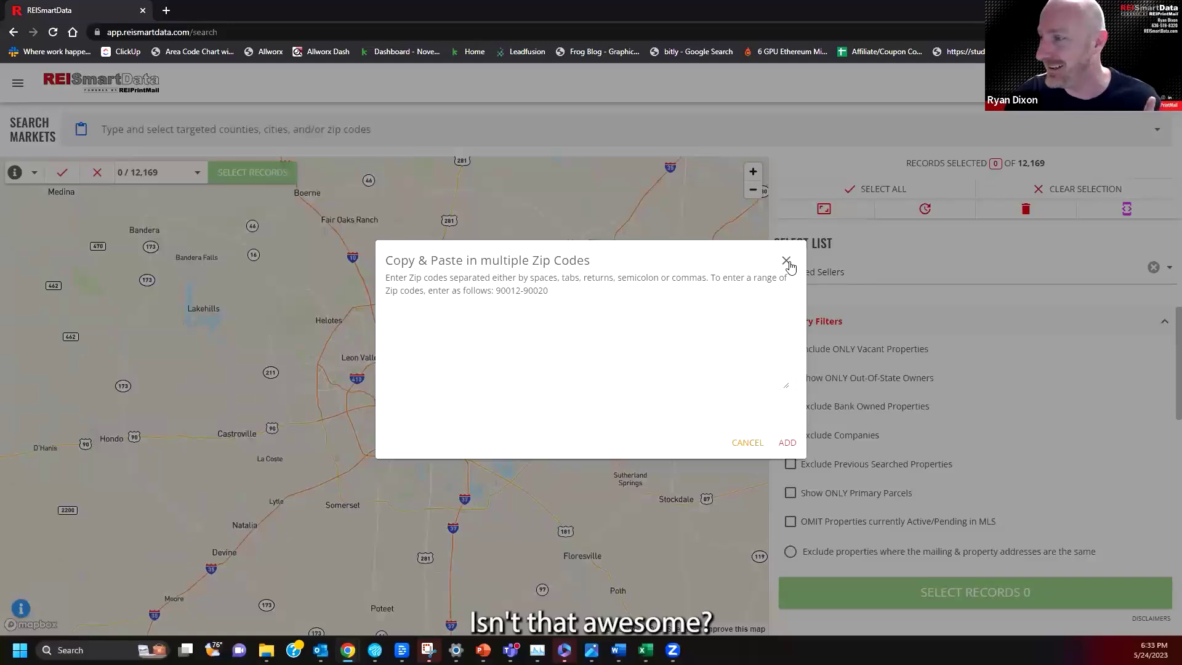
left_click(464, 220)
Search the markets for "jefferson county, al" and add Jefferson County, AL as the target market.
left_click(121, 136)
type("jeff")
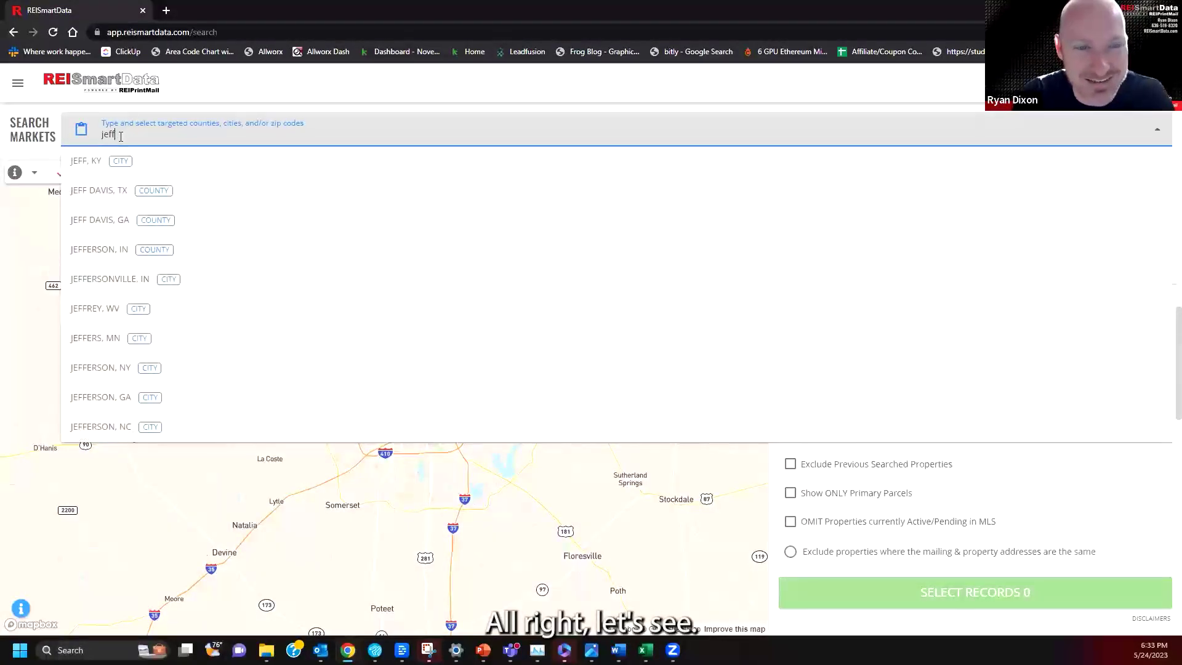
type("erson")
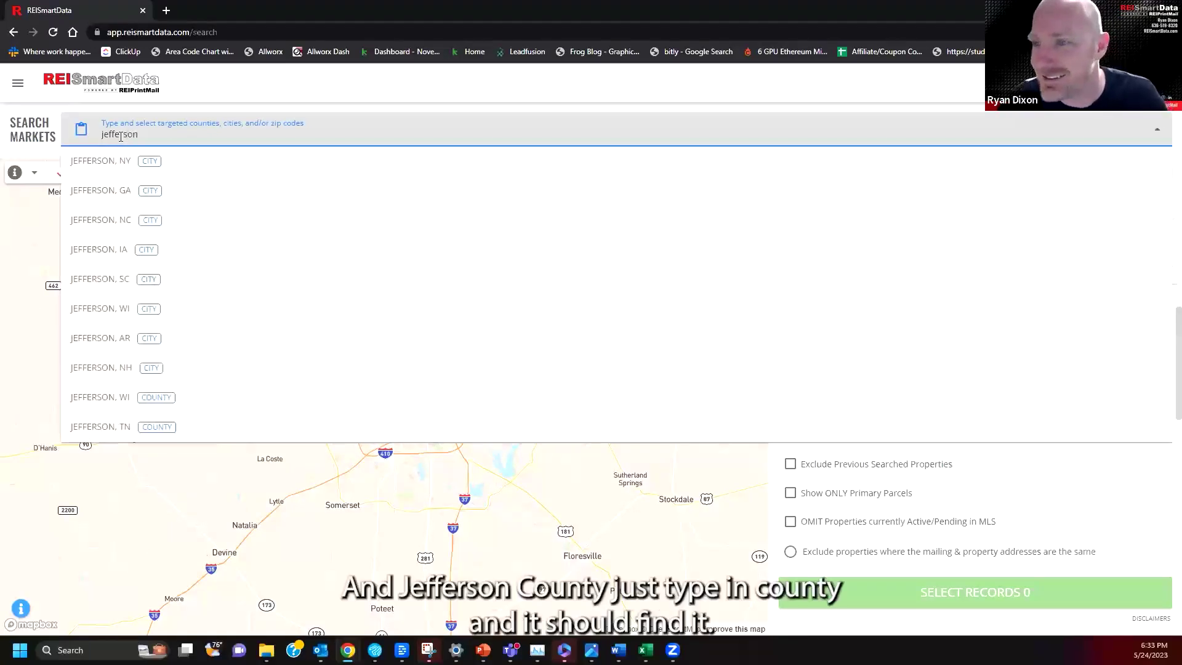
type(" county")
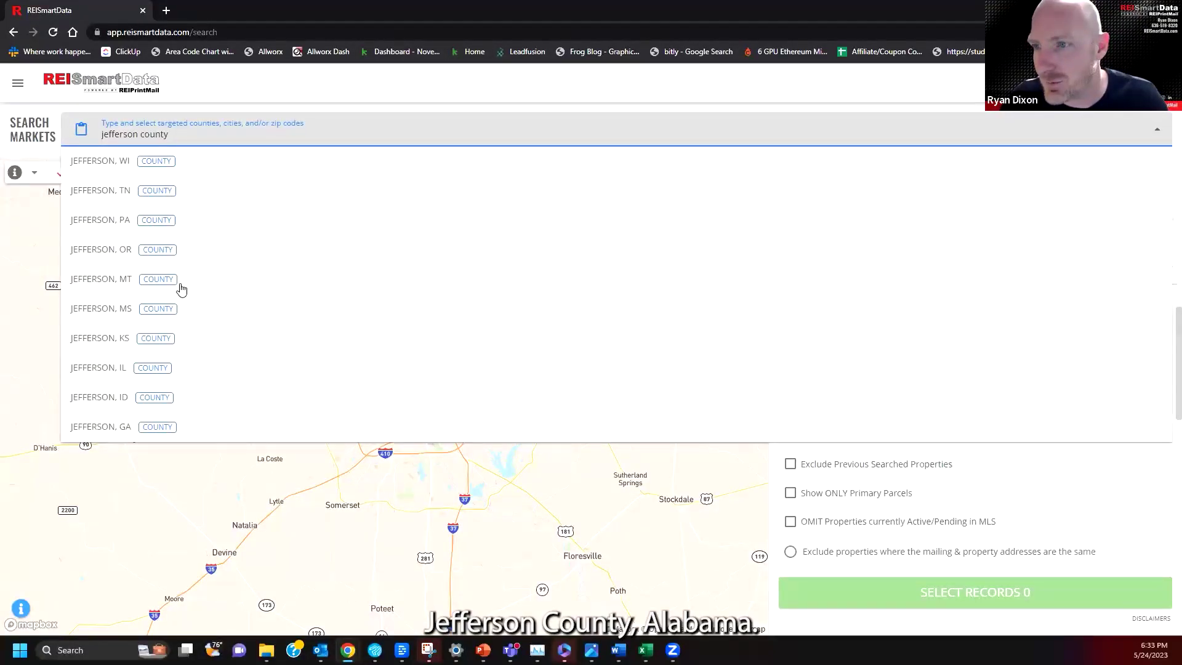
type(", al")
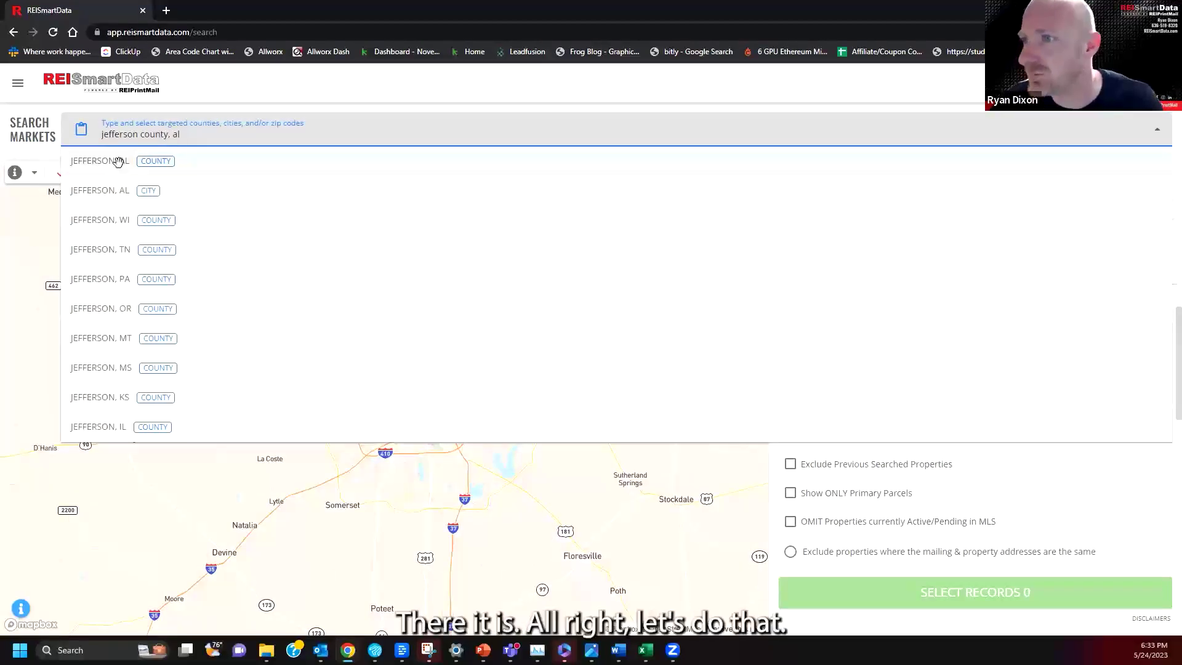
left_click(119, 167)
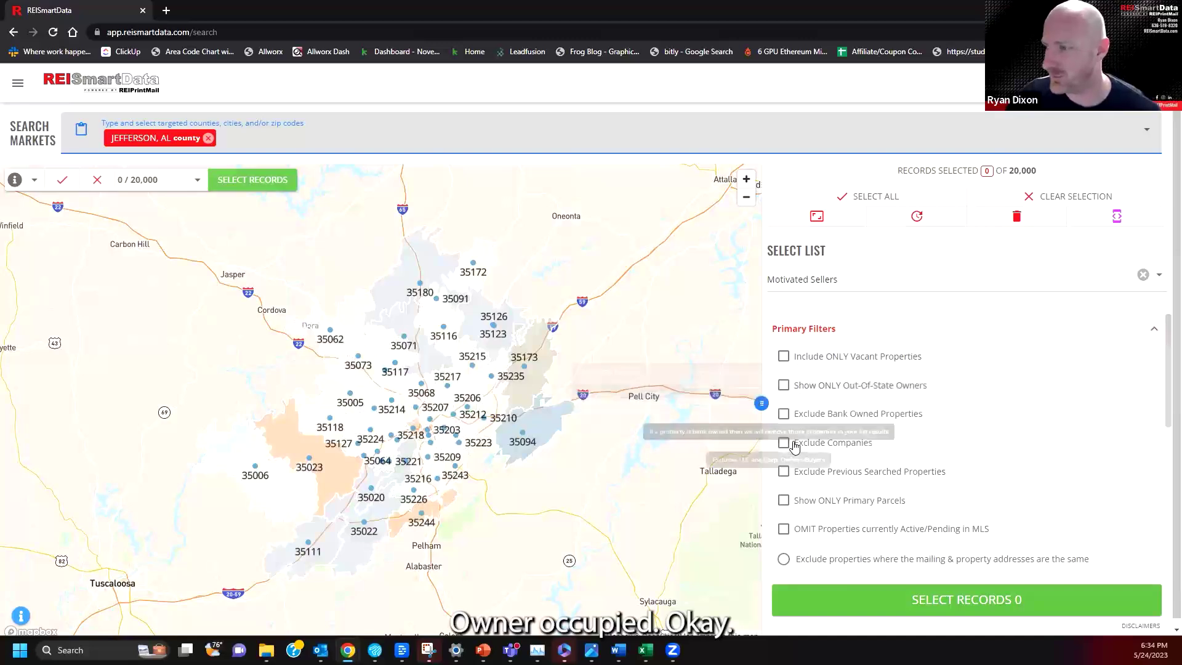
Exclude bank-owned properties and companies, omit active/pending MLS properties, and show only properties with the same mailing and property address.
left_click(783, 414)
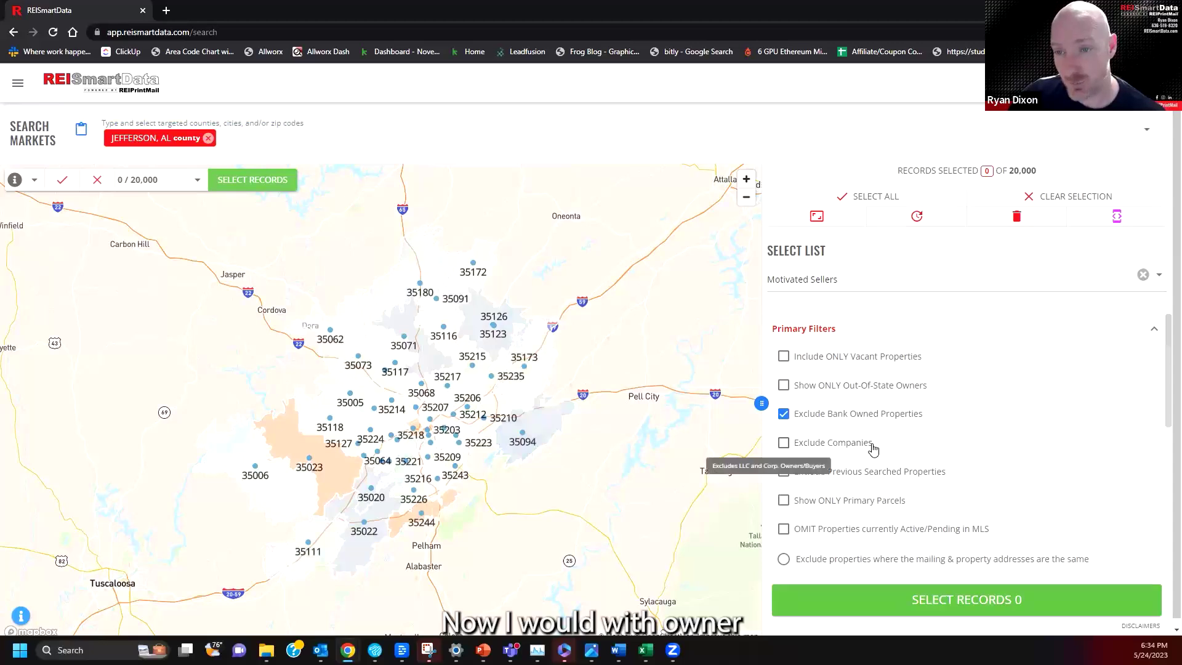
left_click(783, 443)
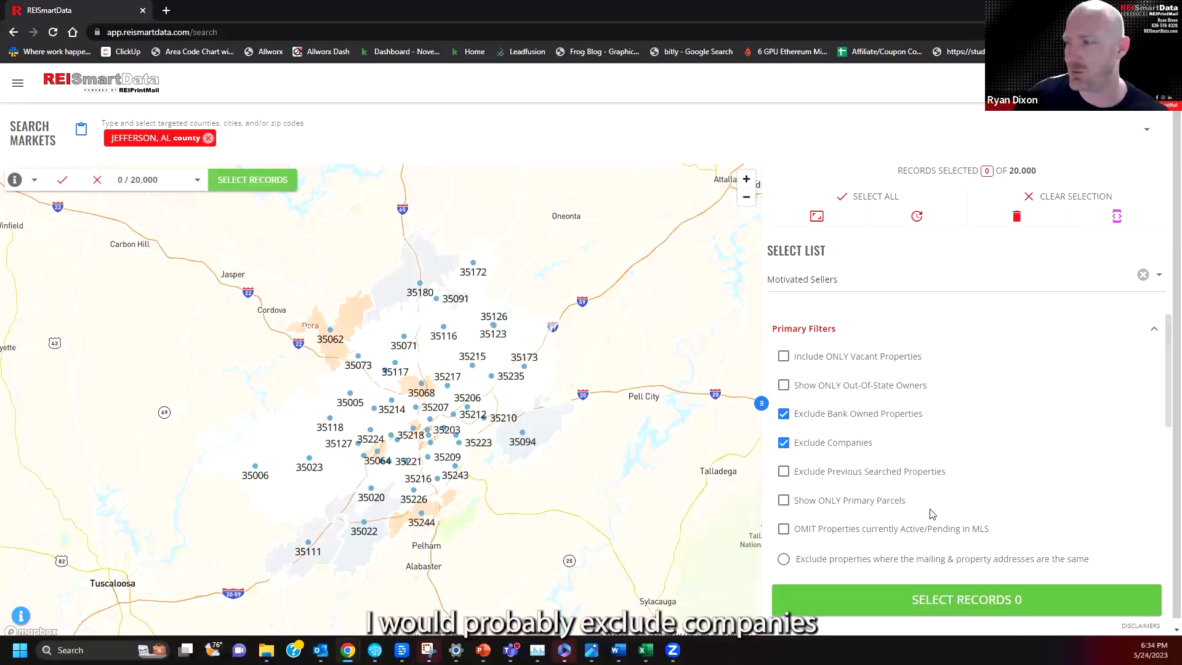
left_click(783, 530)
scroll(1038, 525, "down", 2)
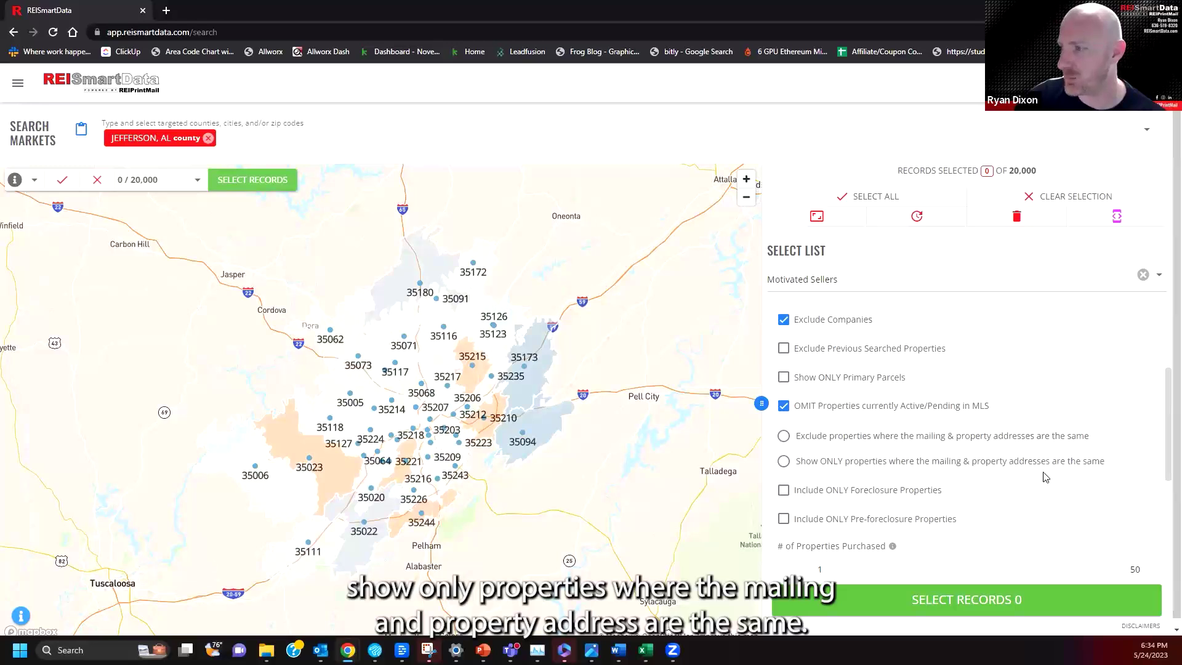
left_click(783, 461)
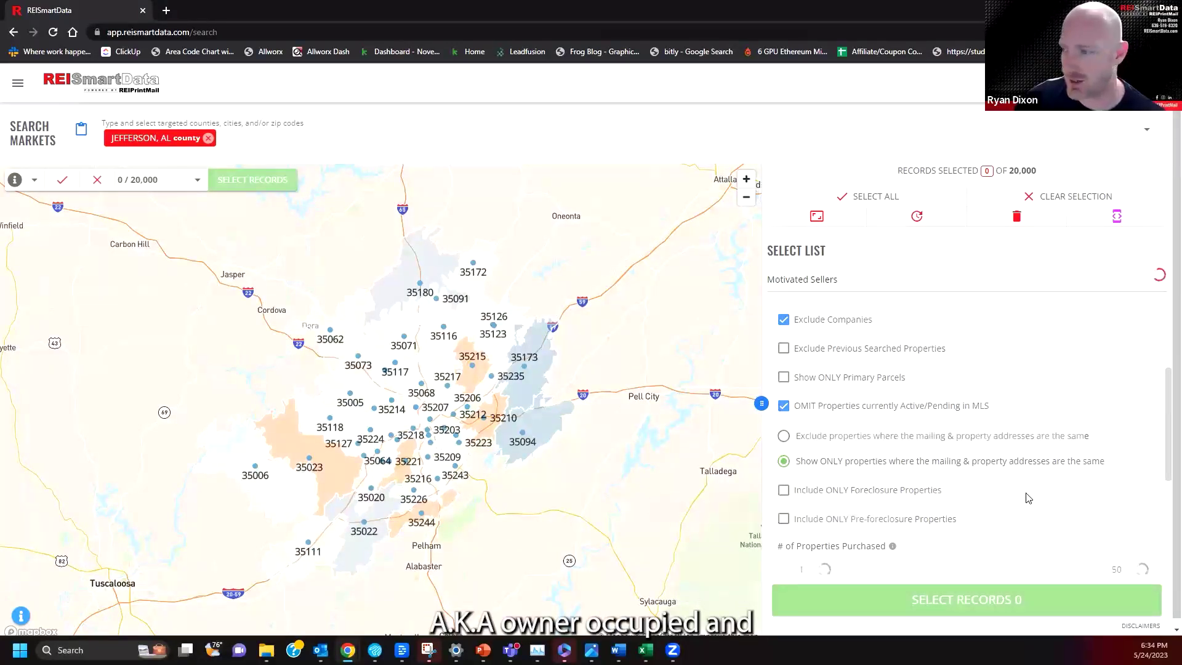
Set the maximum market value in the sales data filters to $400,000.
scroll(1025, 492, "down", 2)
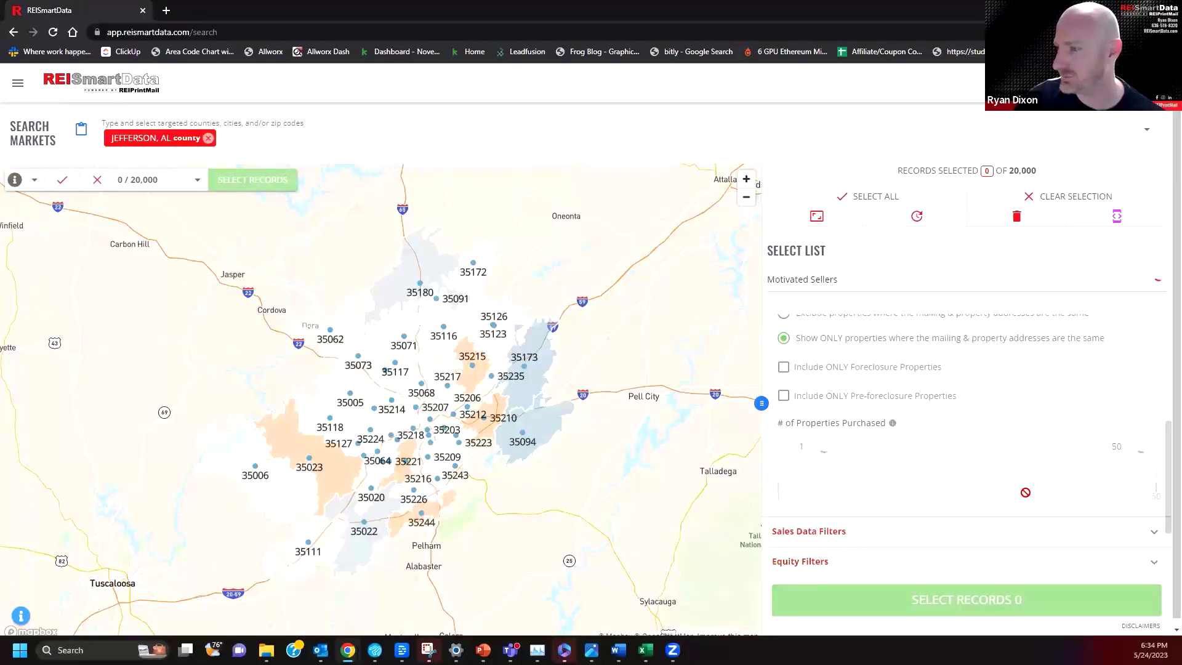
left_click(957, 444)
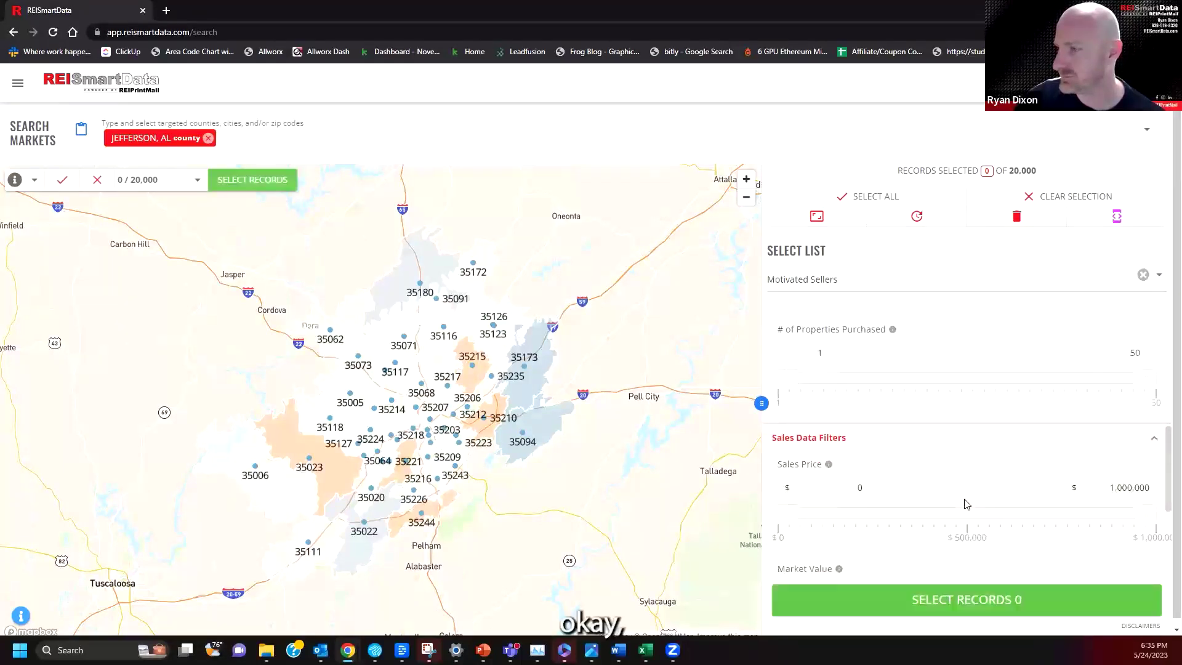
scroll(966, 503, "down", 1)
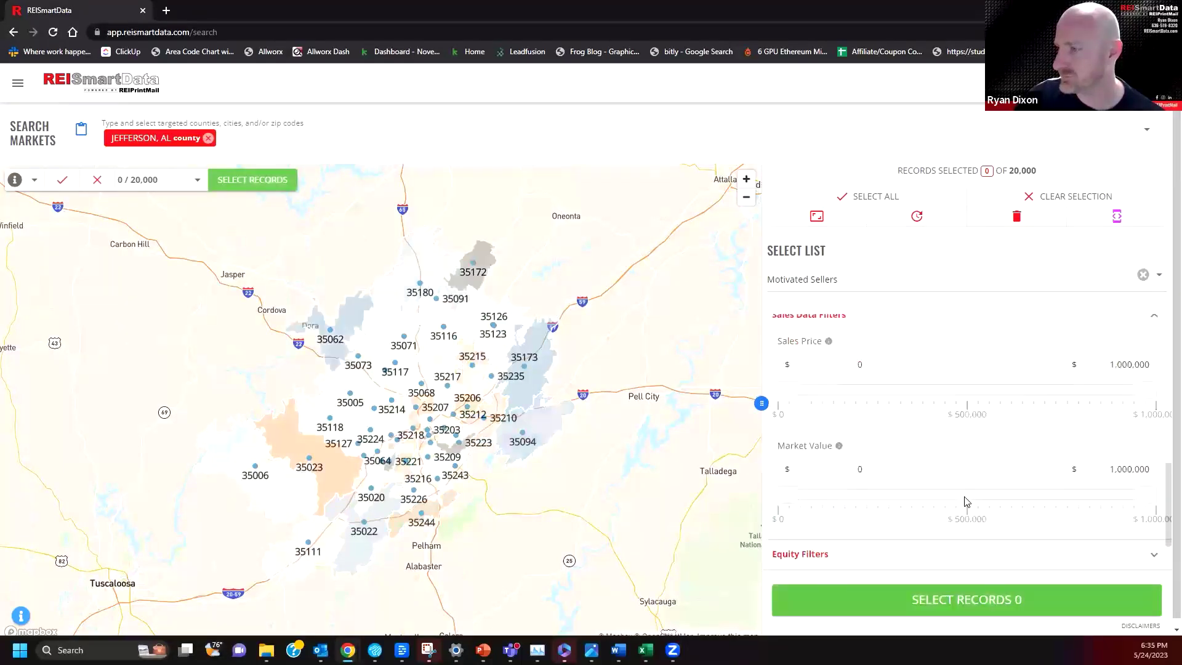
left_click(1101, 470)
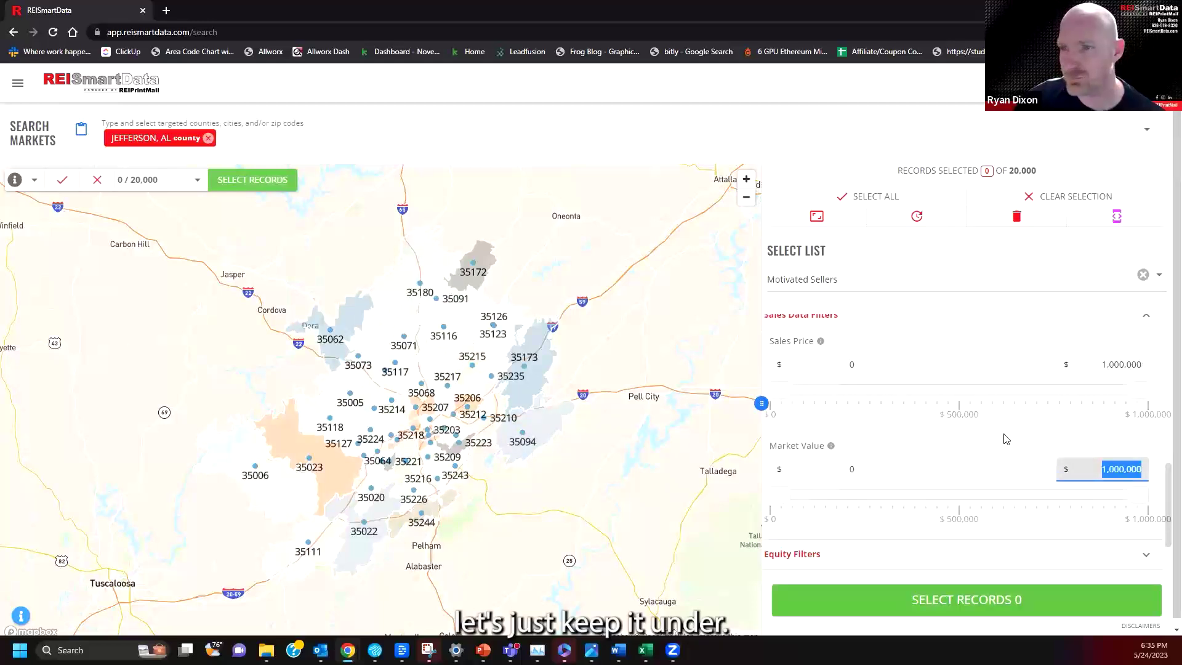
type("400,")
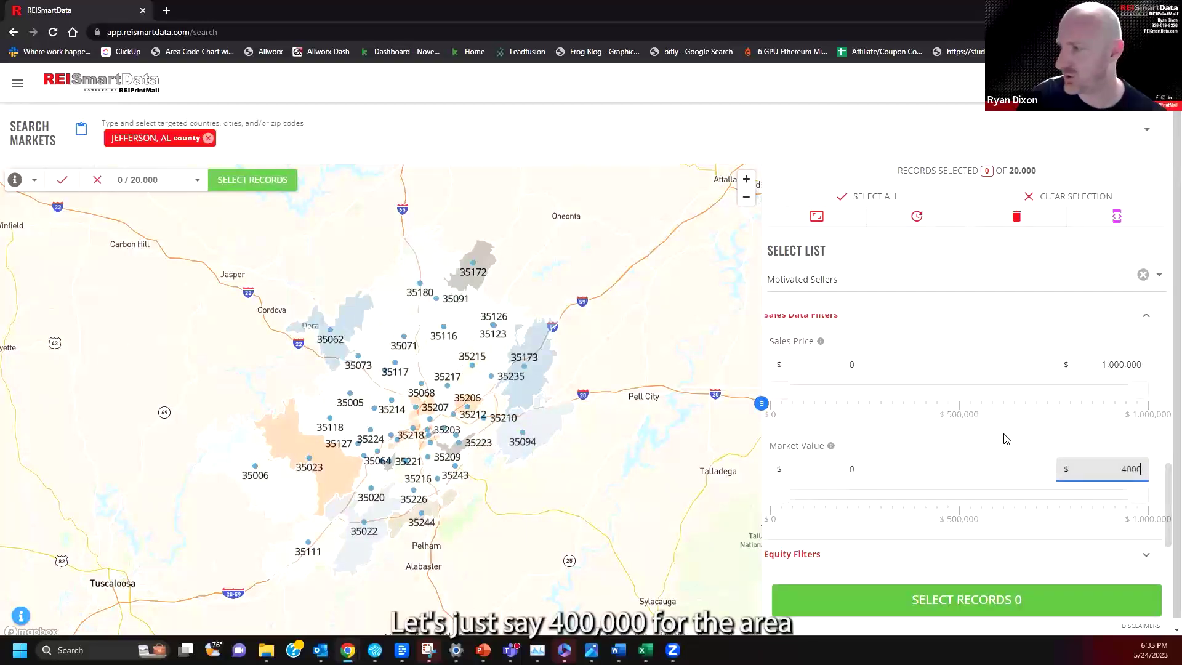
type("0000")
left_click(997, 471)
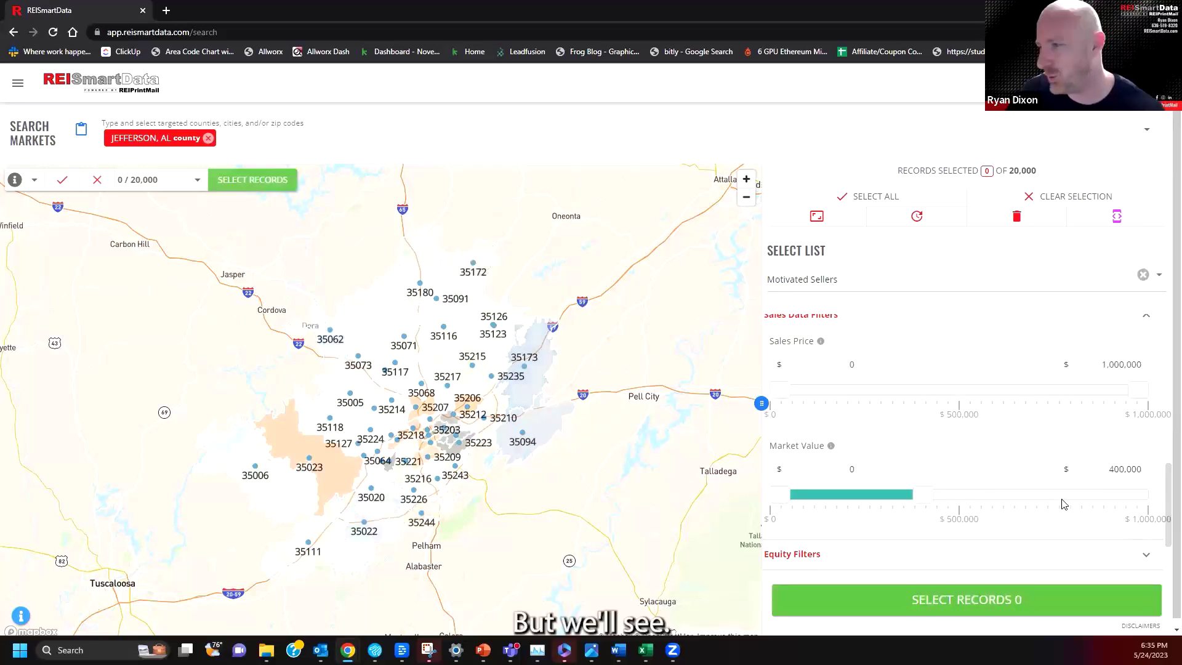
Limit the equity in property to the 51 - 74% and 75 - 100% ranges in the equity filters.
scroll(1020, 494, "down", 1)
left_click(989, 475)
scroll(923, 519, "down", 1)
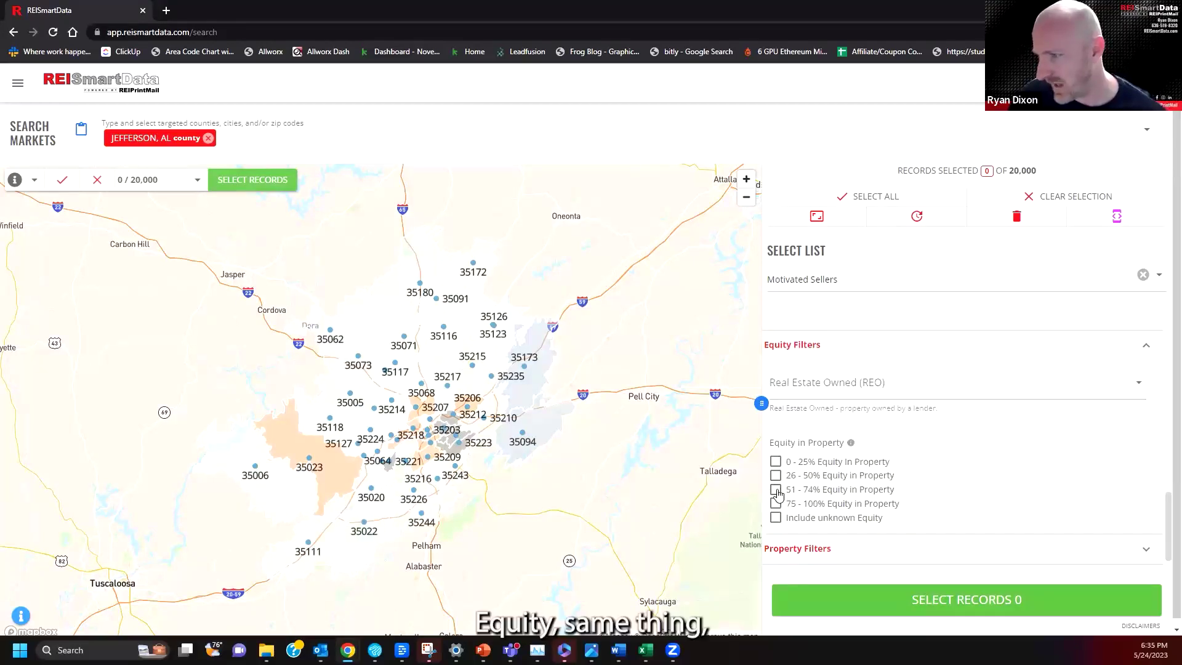
left_click(776, 489)
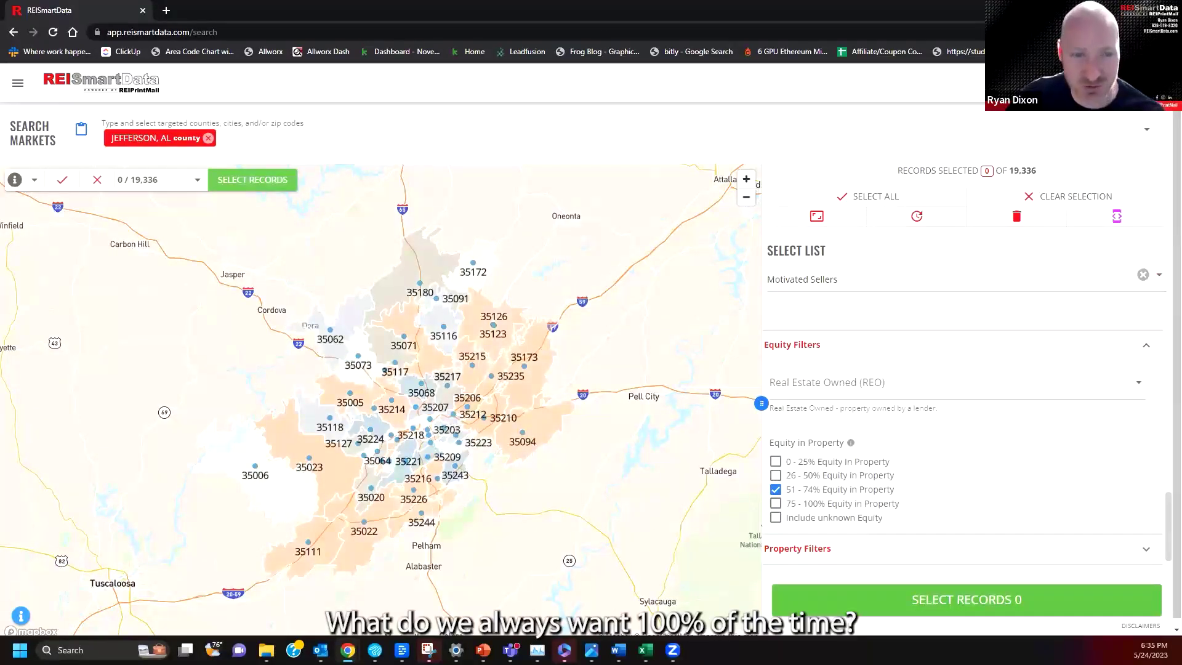
left_click(775, 503)
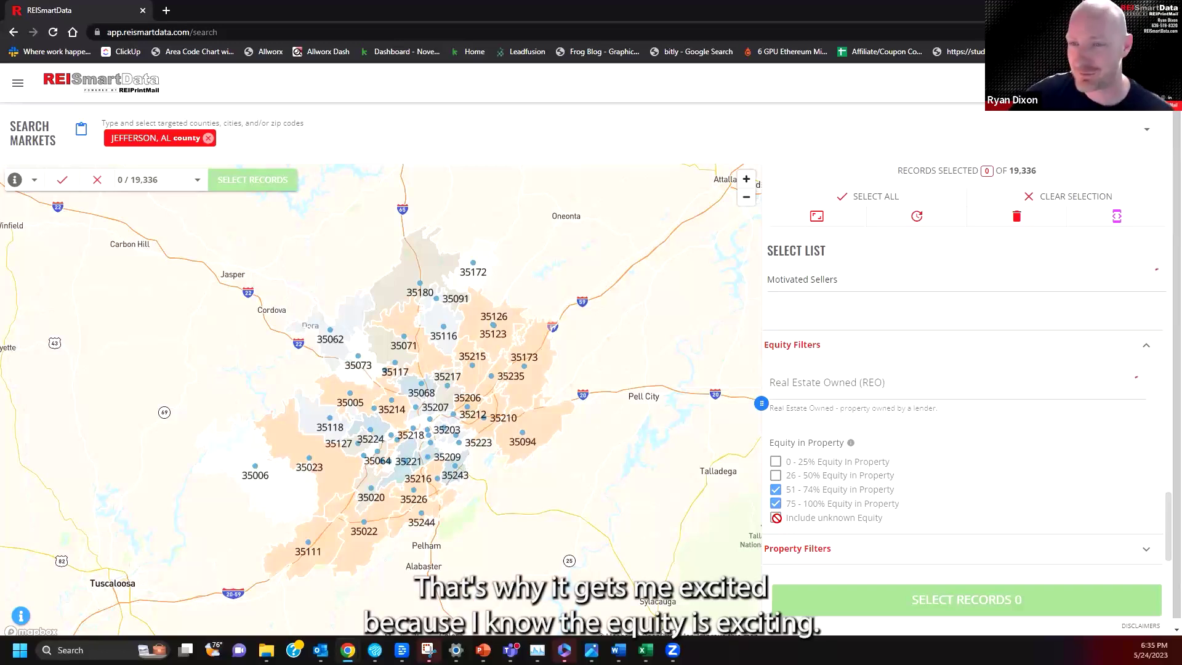
Include properties with unknown equity, and limit bedrooms to 2 to 4 in the property filters.
left_click(776, 518)
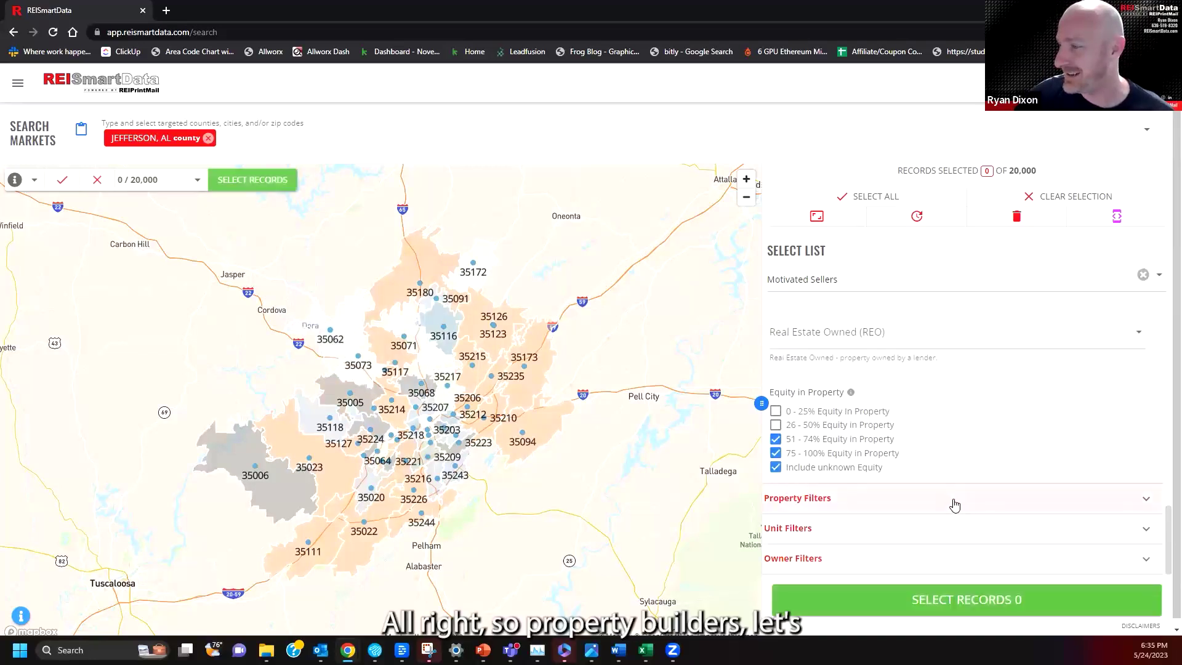
left_click(957, 502)
scroll(953, 493, "down", 2)
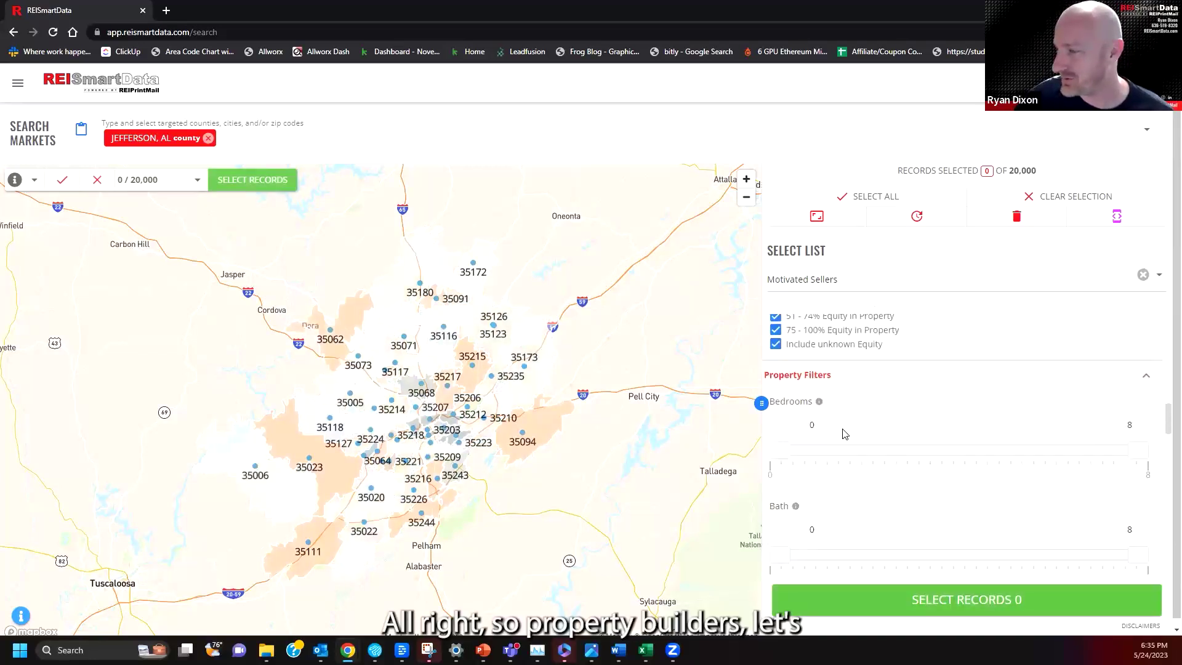
left_click(811, 424)
type("2")
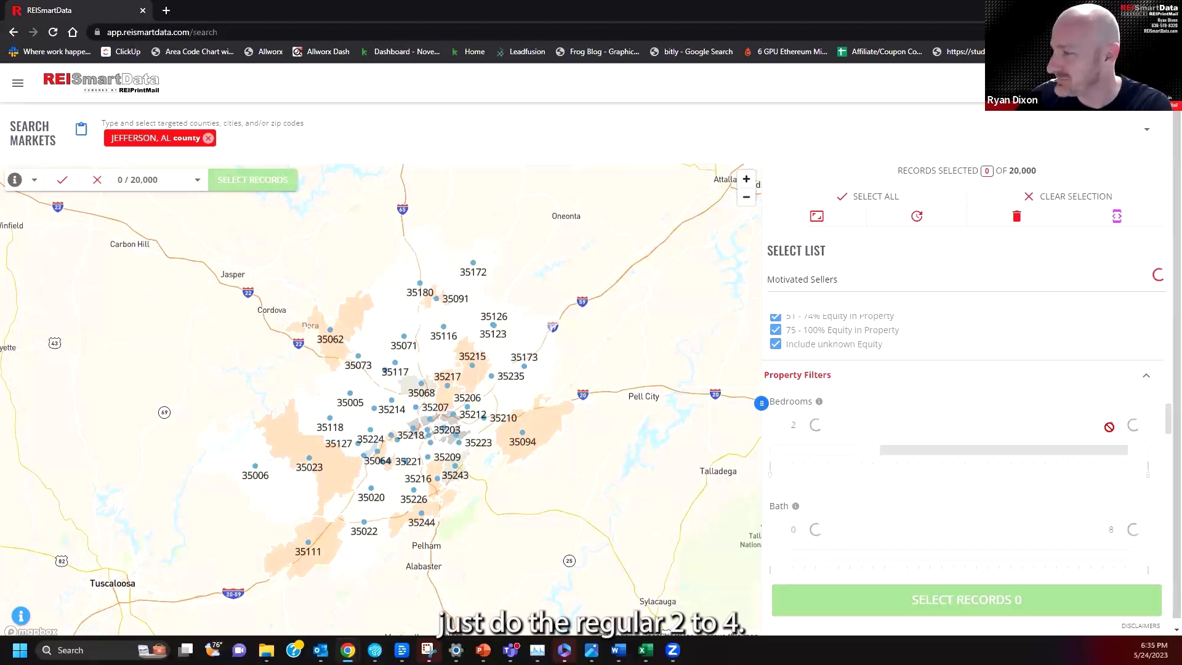
left_click_drag(1141, 426, 1149, 427)
type("4")
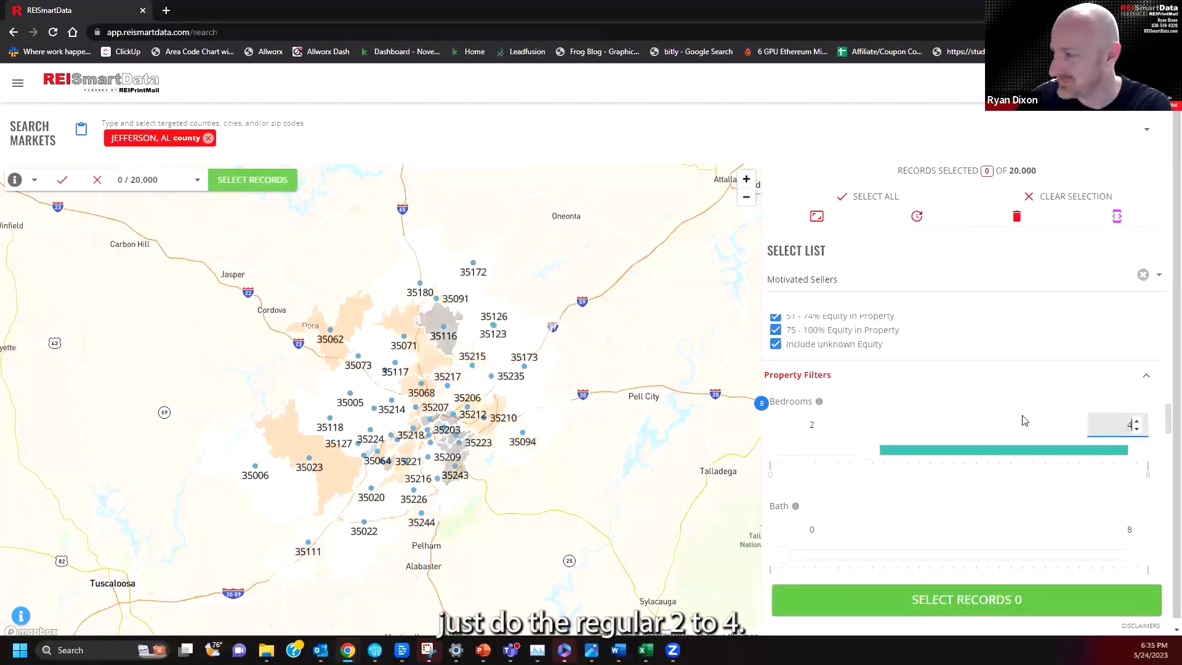
left_click(1023, 421)
Limit the bath count to a range of 1 to 3 in the property filters.
scroll(898, 447, "down", 2)
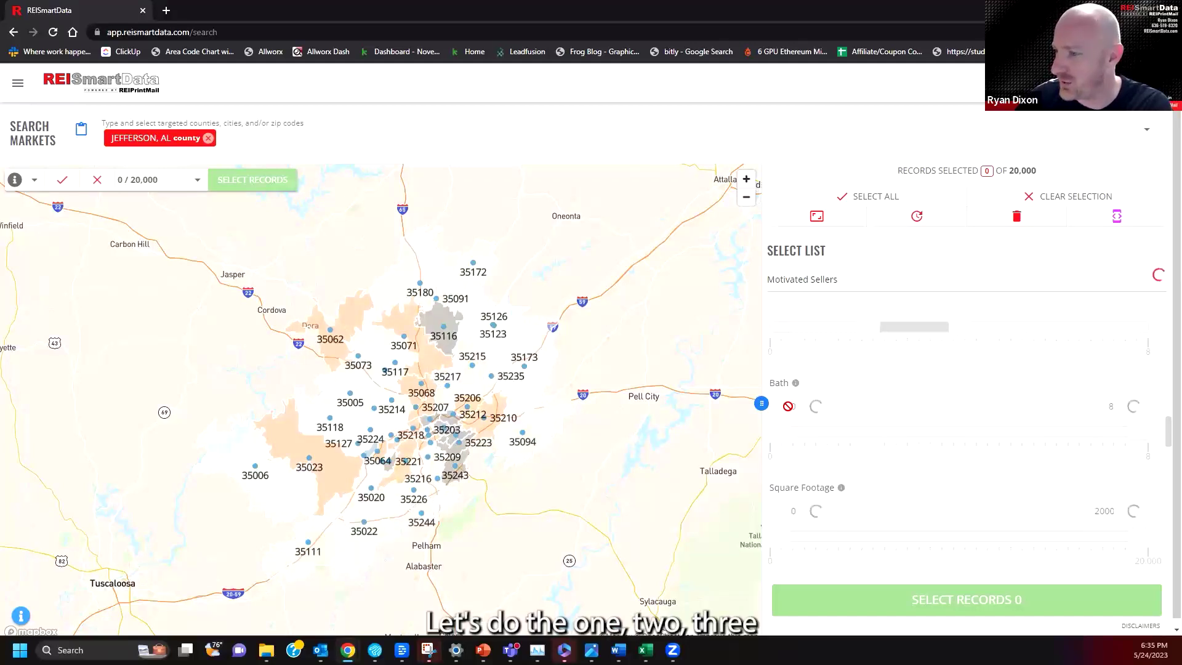
left_click_drag(799, 407, 869, 407)
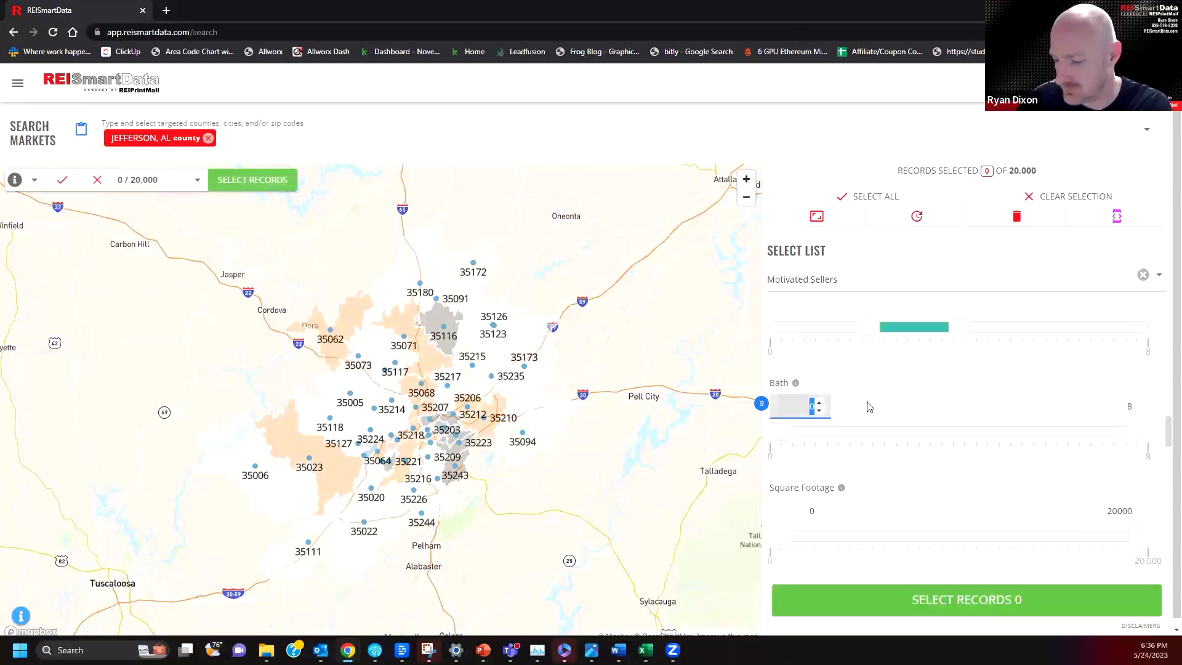
type("1")
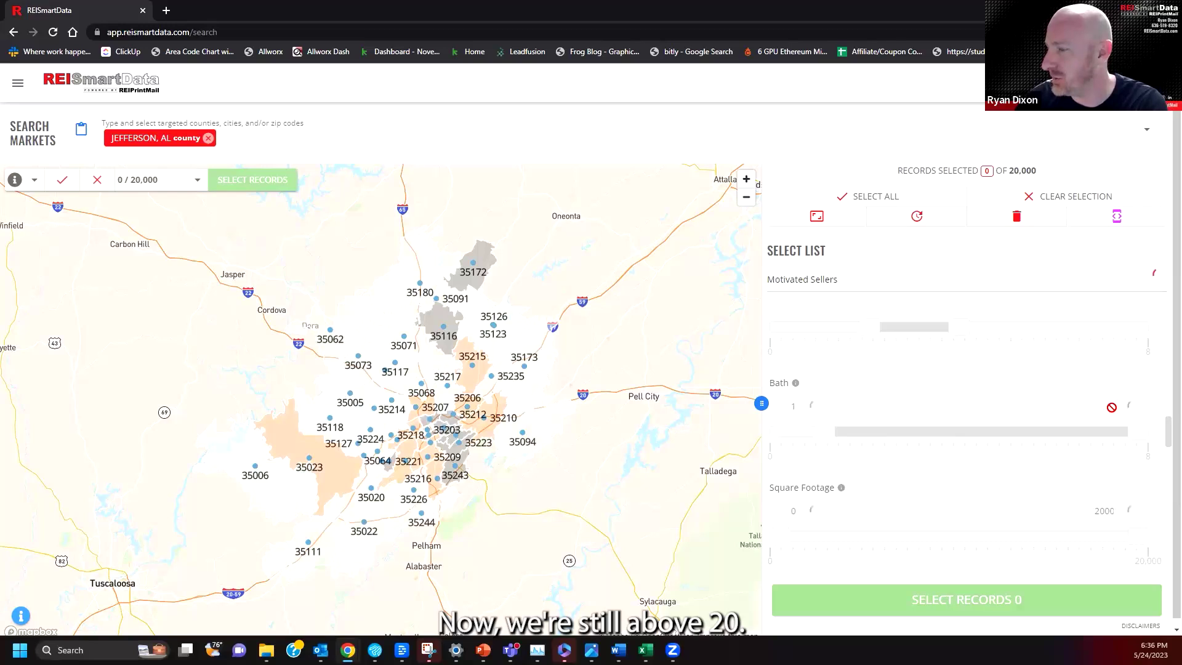
left_click_drag(1135, 407, 1058, 406)
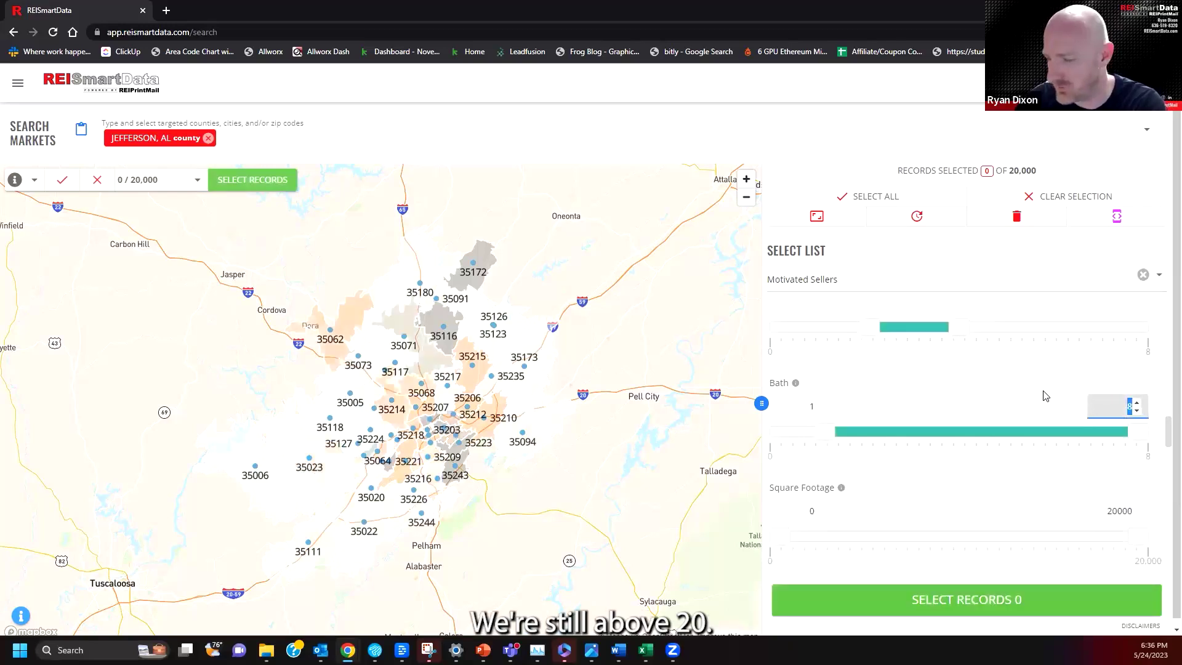
left_click(981, 393)
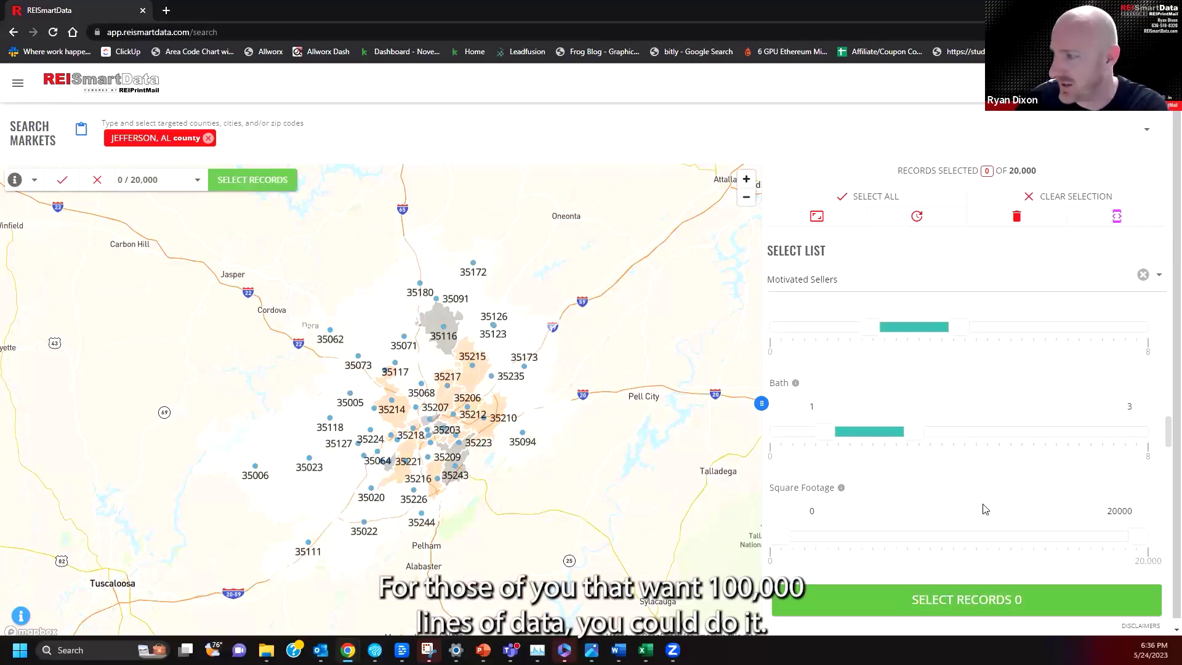
Set the minimum in the first square footage filter to 900.
scroll(984, 509, "down", 2)
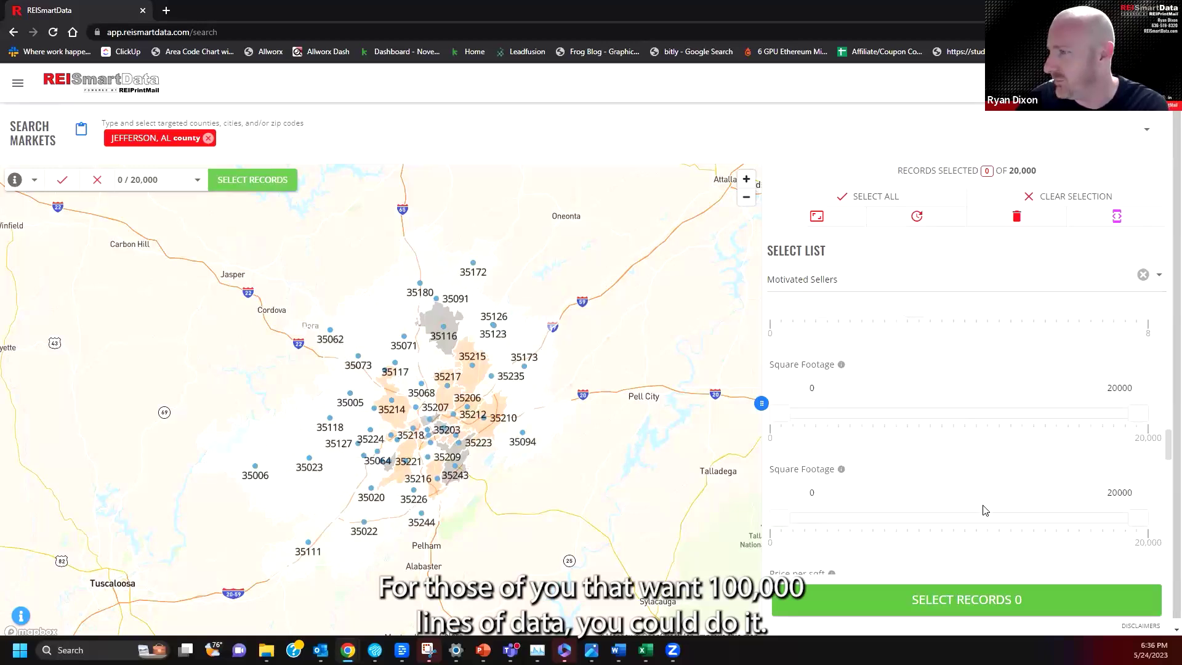
scroll(984, 510, "down", 1)
scroll(861, 454, "down", 1)
left_click(811, 387)
type("900")
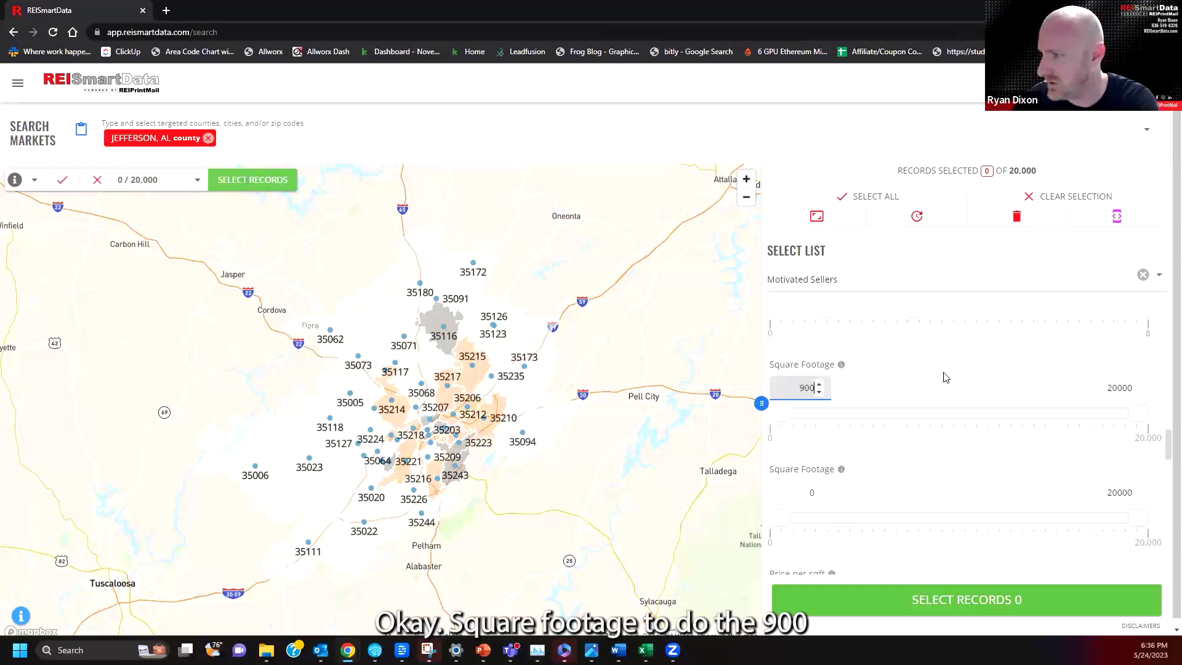
key("Return")
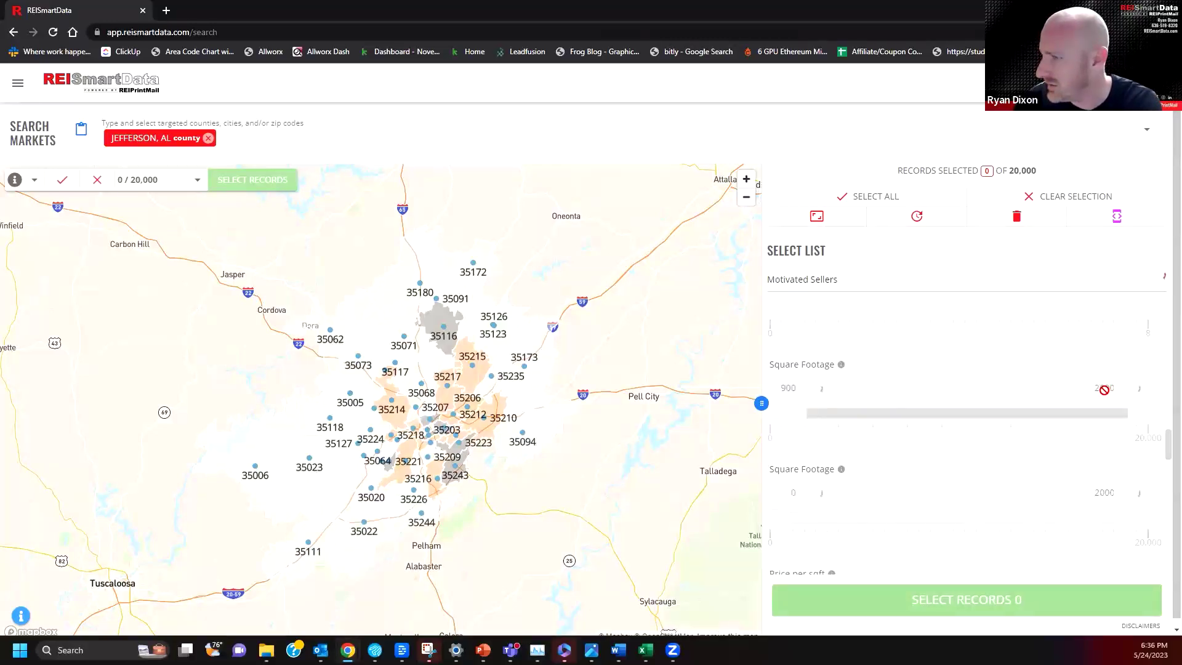
Restrict the year built to between 1930 and 2005.
scroll(984, 493, "down", 3)
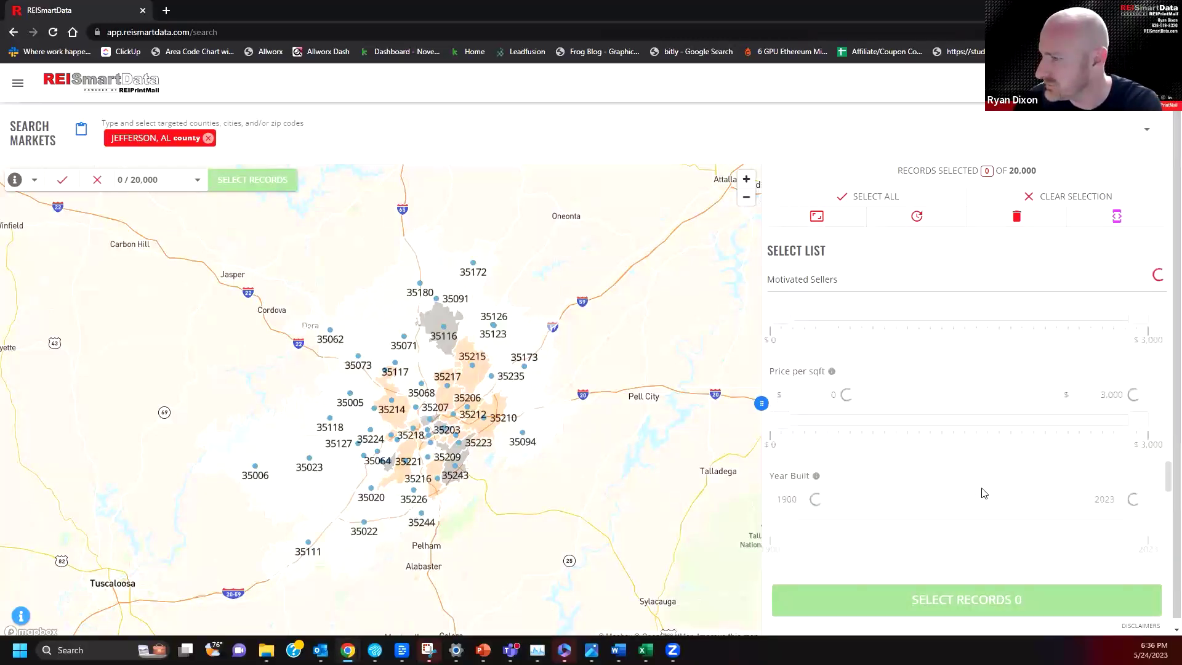
scroll(983, 492, "down", 2)
left_click(787, 379)
type("1")
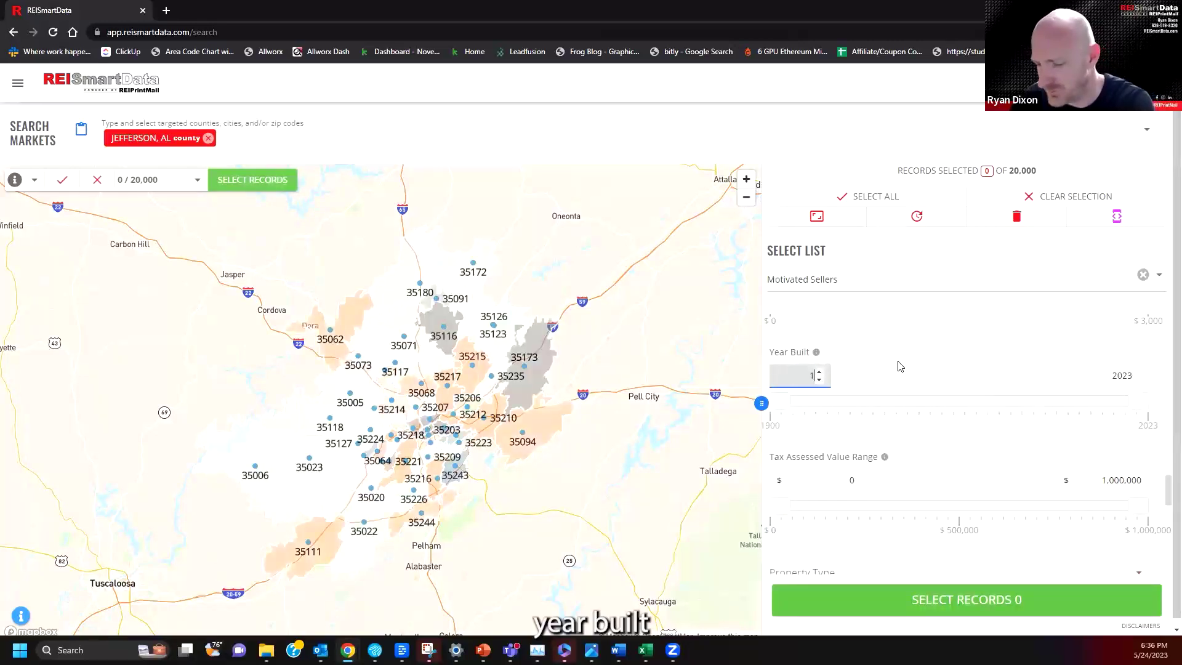
type("930")
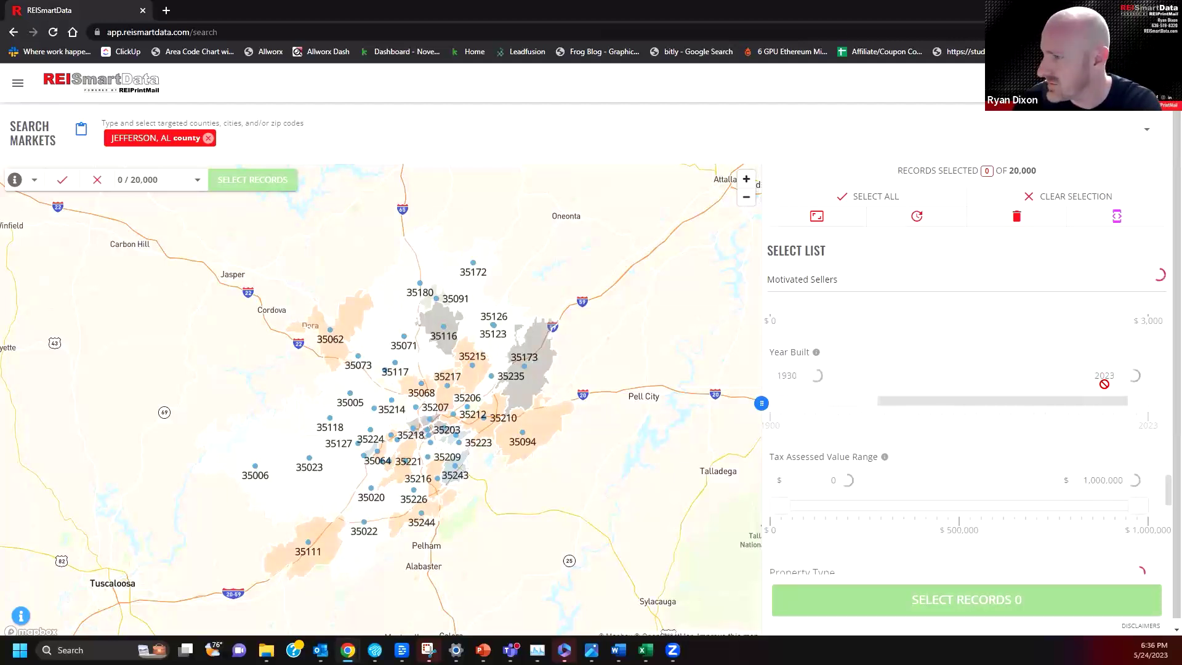
left_click_drag(1102, 376, 1139, 380)
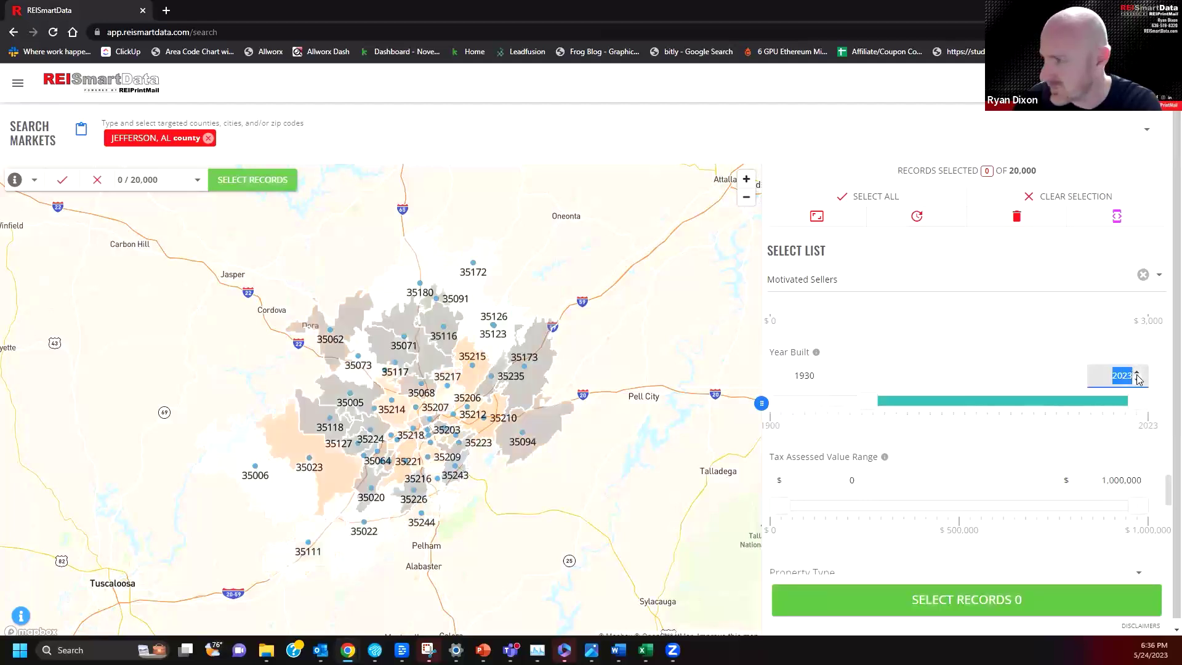
type("2005")
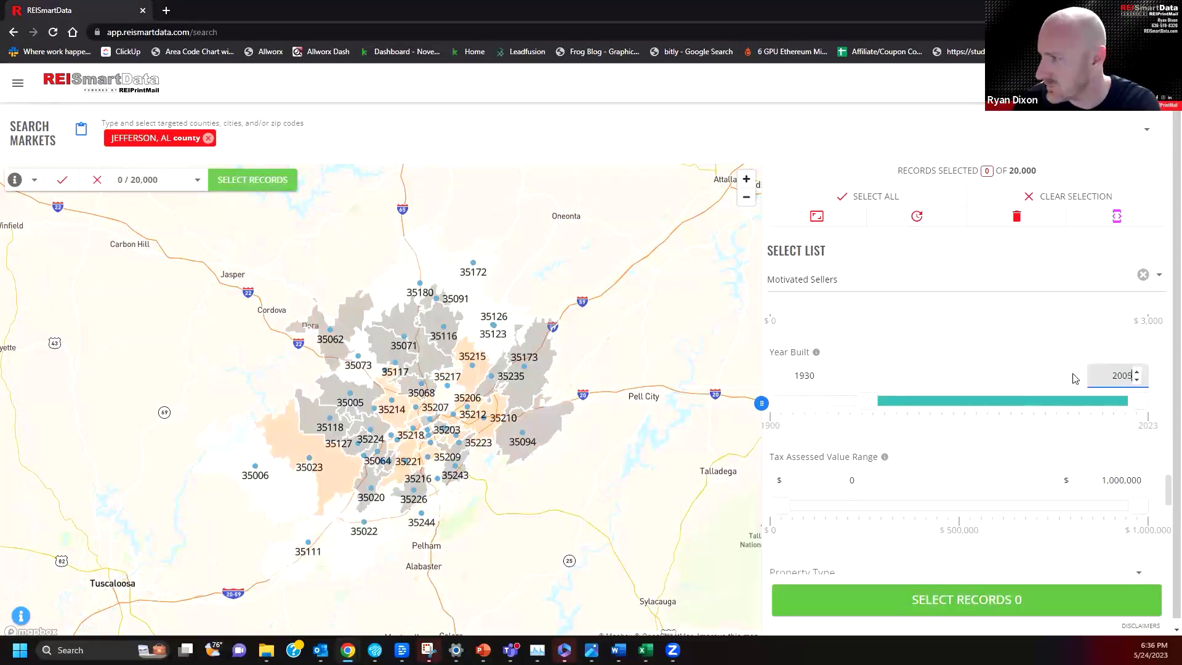
Set the property type to Residential and include the Residential - Single Family and Residential - Duplex/Triplex/Quadplex use codes.
scroll(983, 404, "down", 2)
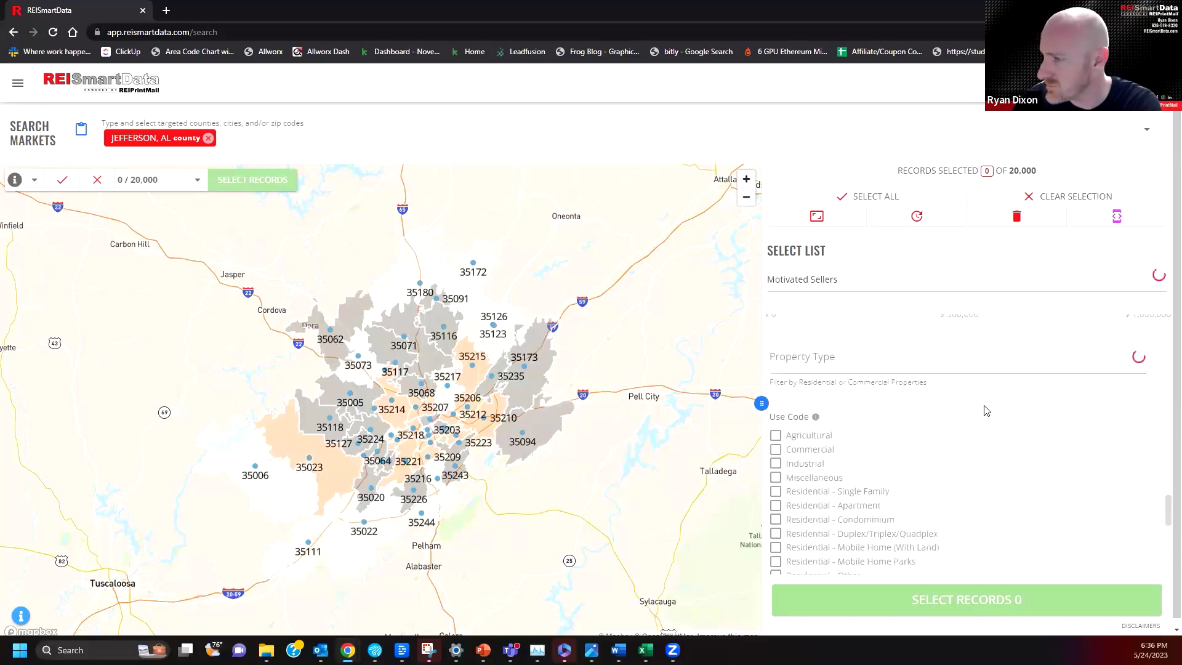
left_click(832, 338)
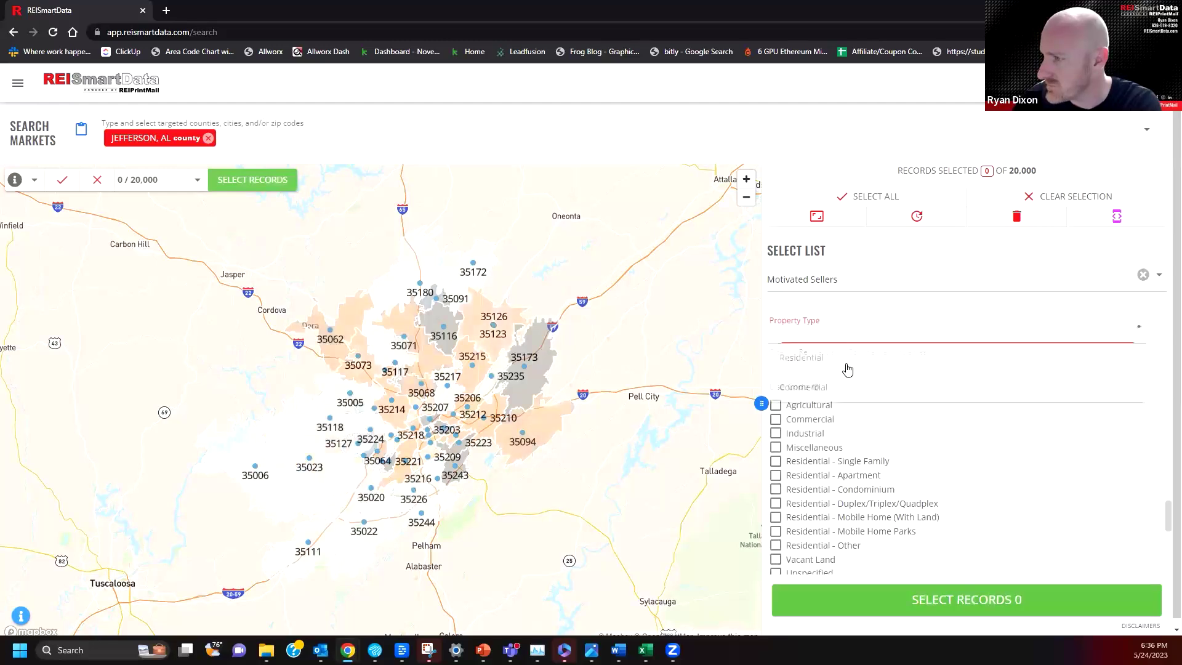
left_click(848, 363)
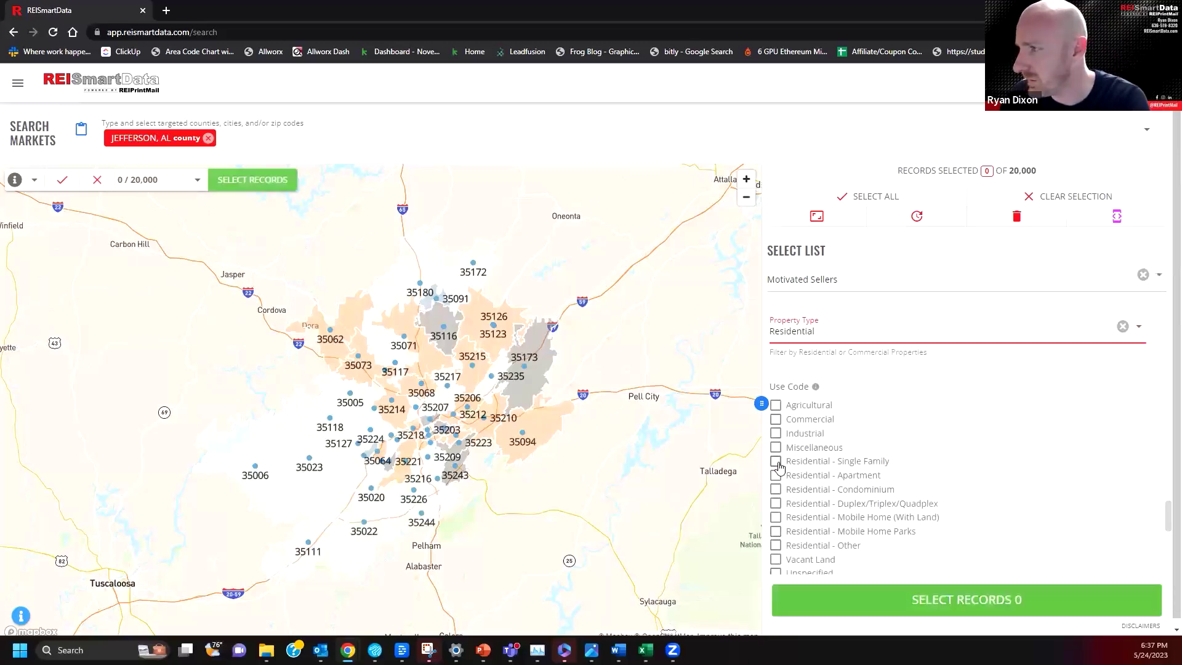
left_click(777, 463)
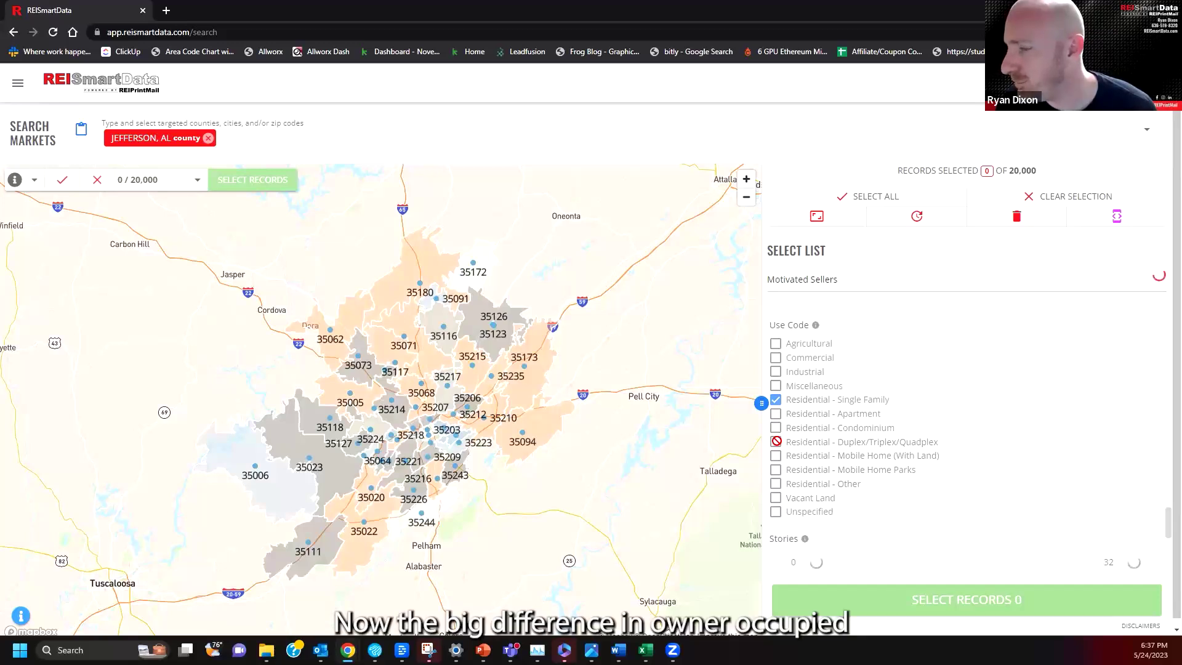
left_click(776, 442)
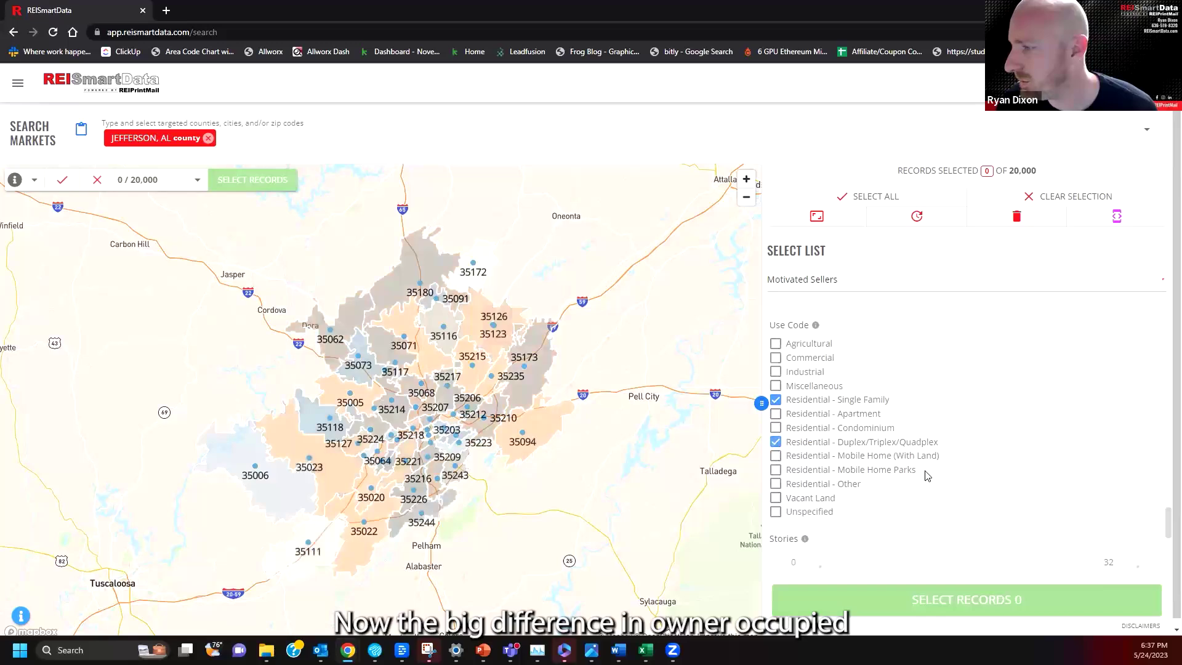
Review the primary filters chosen for the owner-occupied list, including the company exclusion and the mailing address option.
scroll(924, 470, "down", 2)
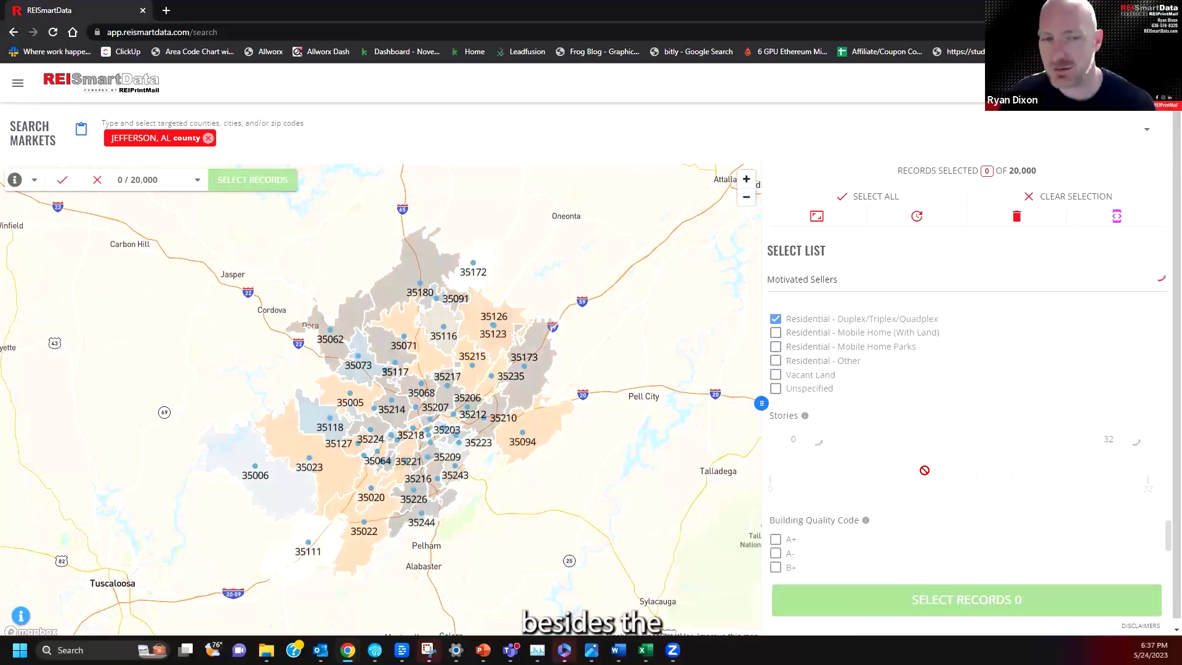
scroll(925, 467, "up", 3)
scroll(927, 460, "up", 6)
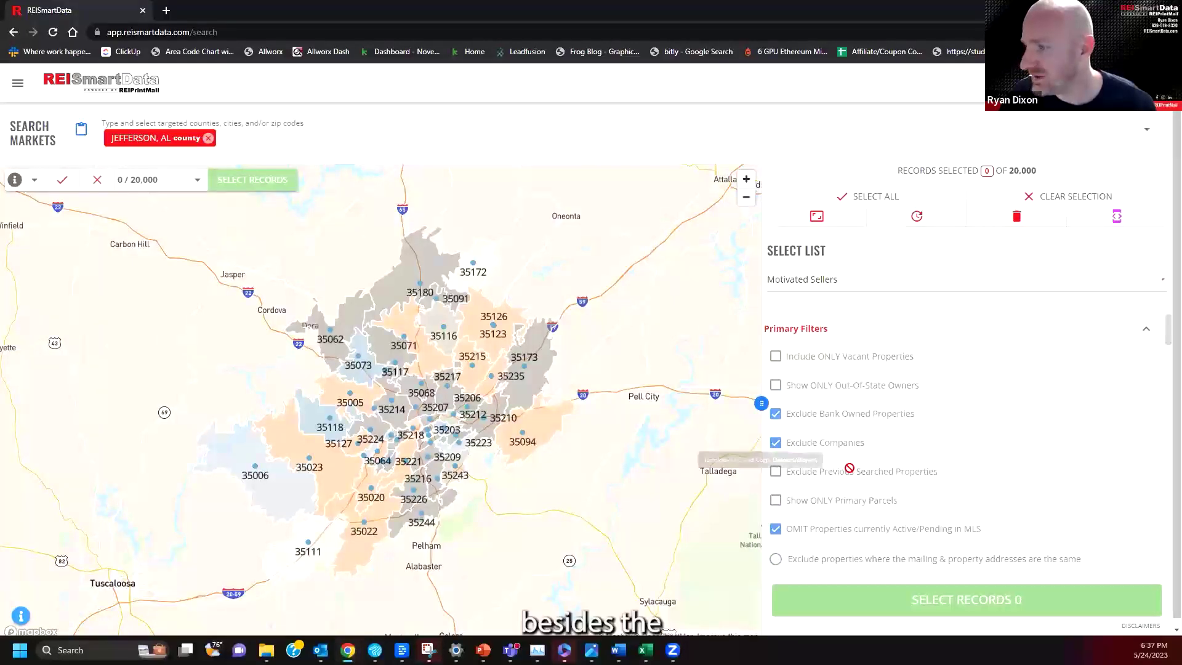
scroll(886, 502, "down", 2)
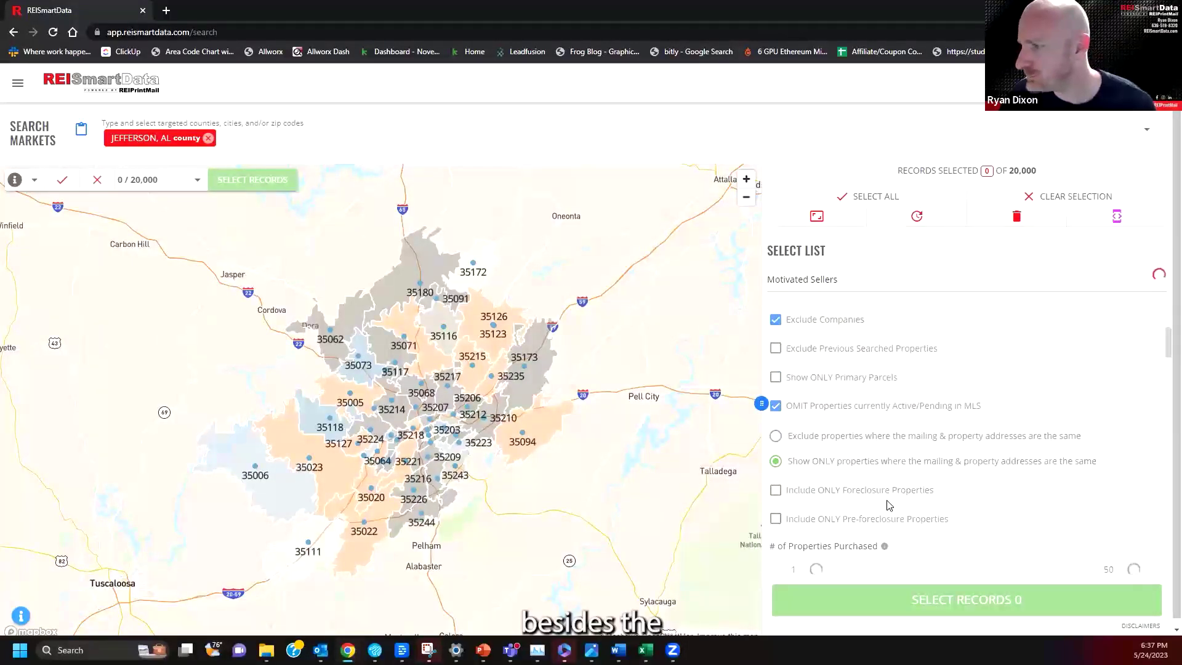
scroll(890, 508, "down", 5)
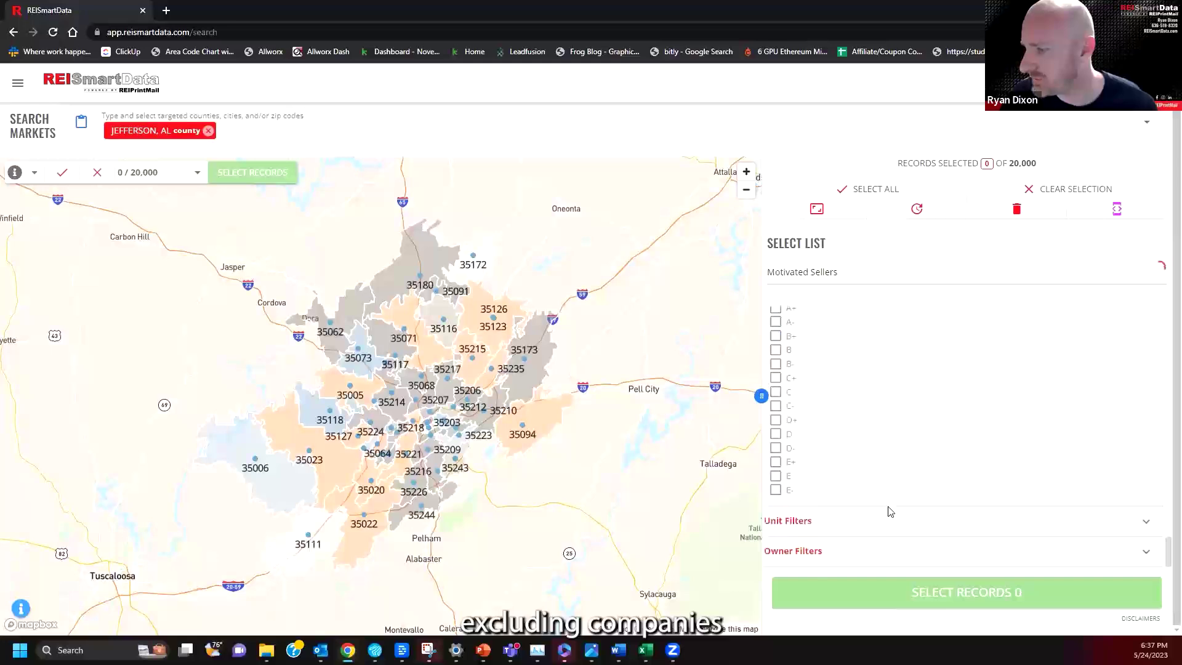
scroll(889, 511, "down", 6)
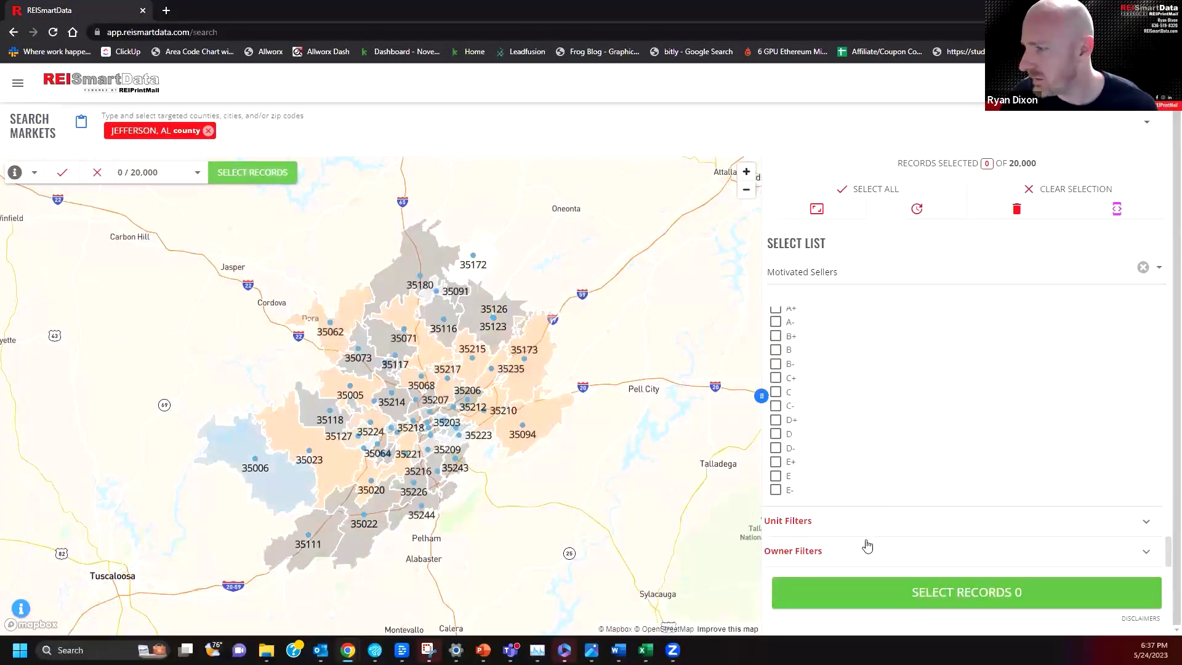
Set the start of the owner filters' transaction date range to May 1, 1900.
left_click(871, 549)
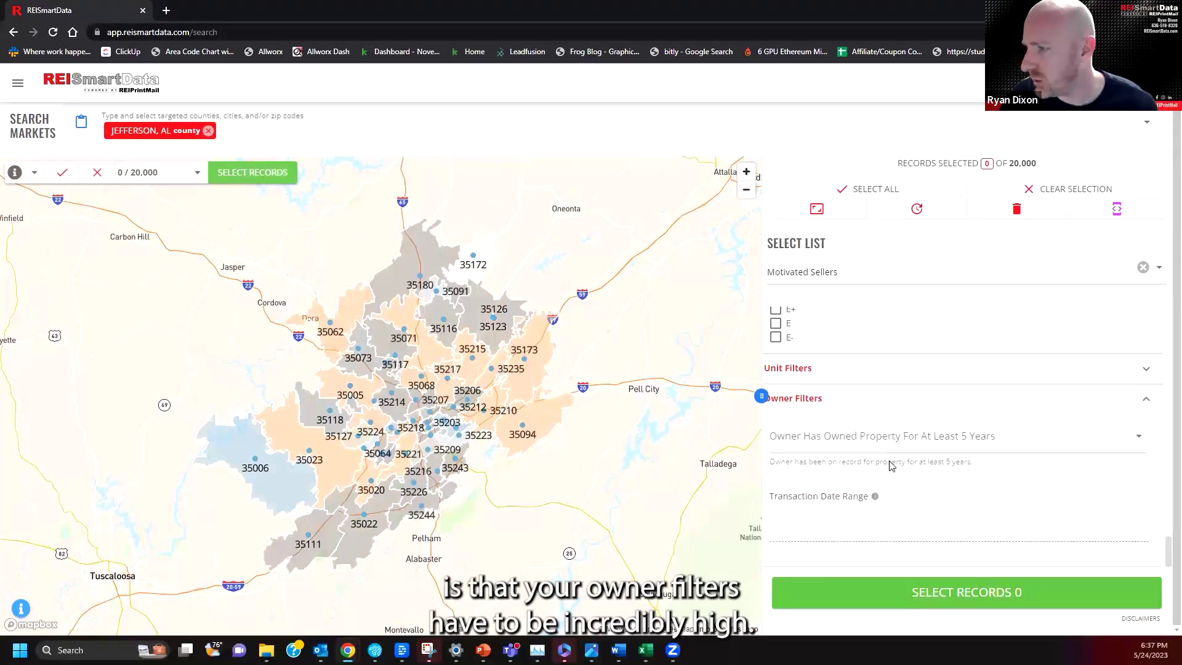
left_click(857, 530)
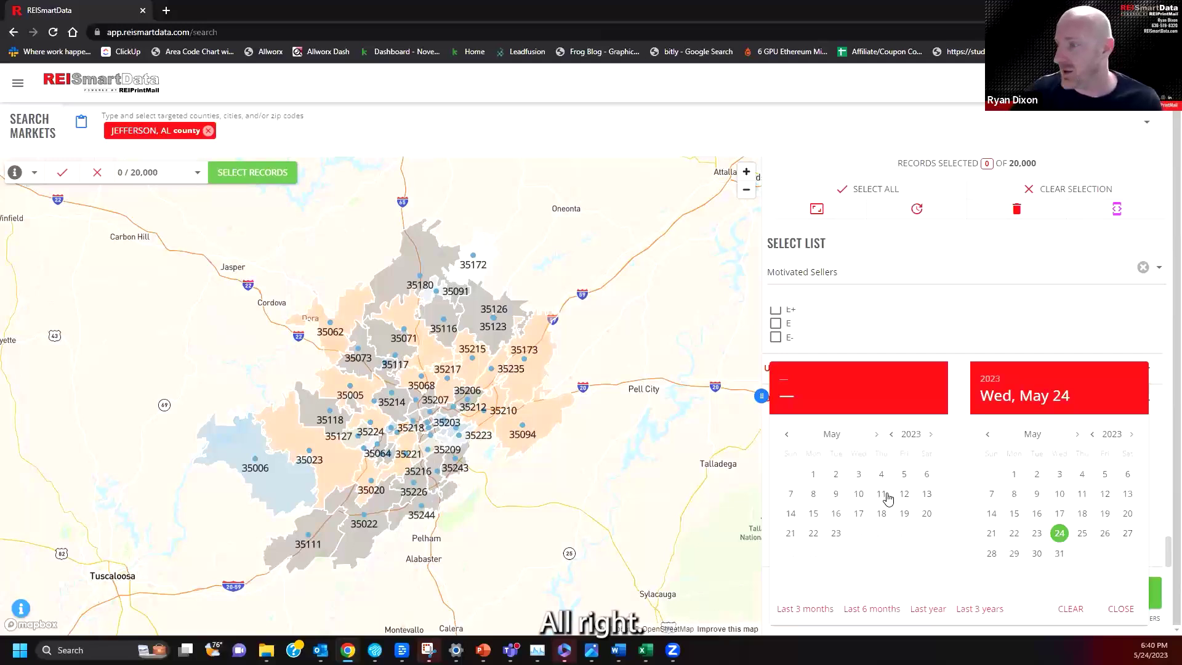
left_click(812, 475)
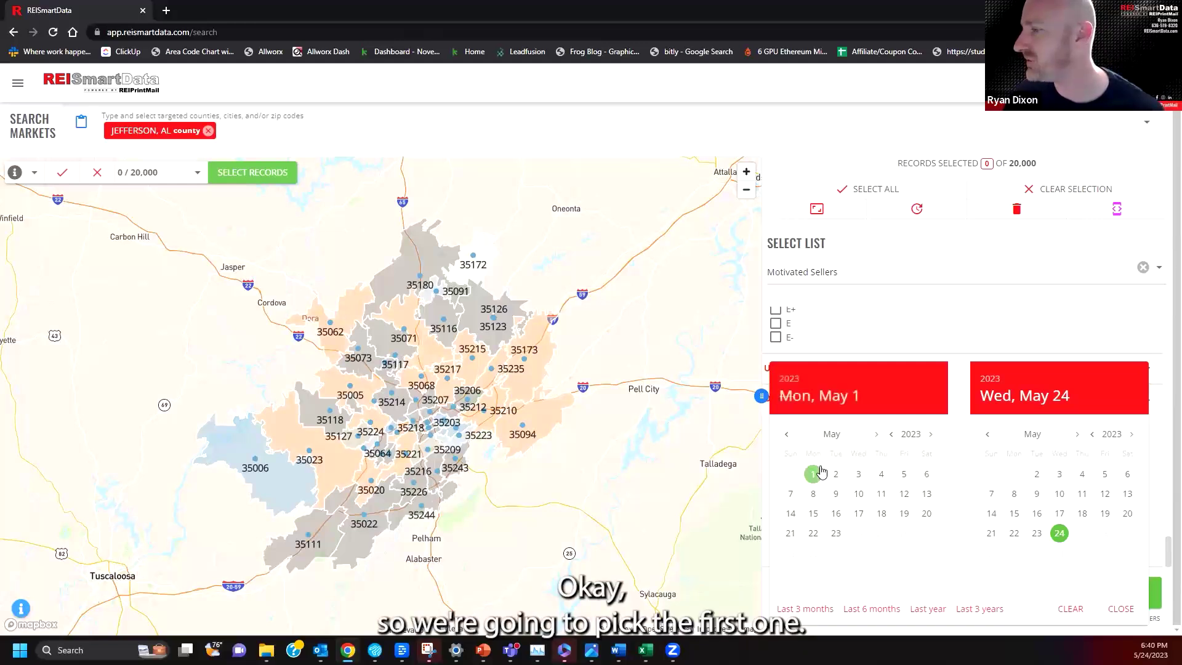
left_click(910, 435)
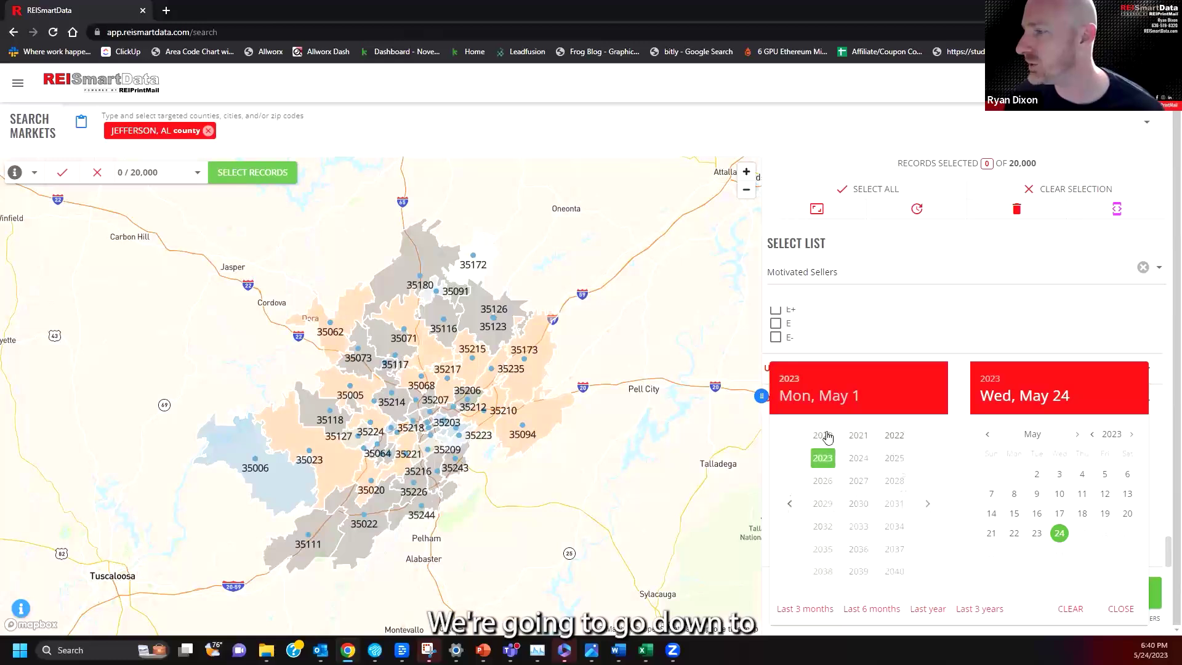
left_click(789, 504)
left_click(788, 504)
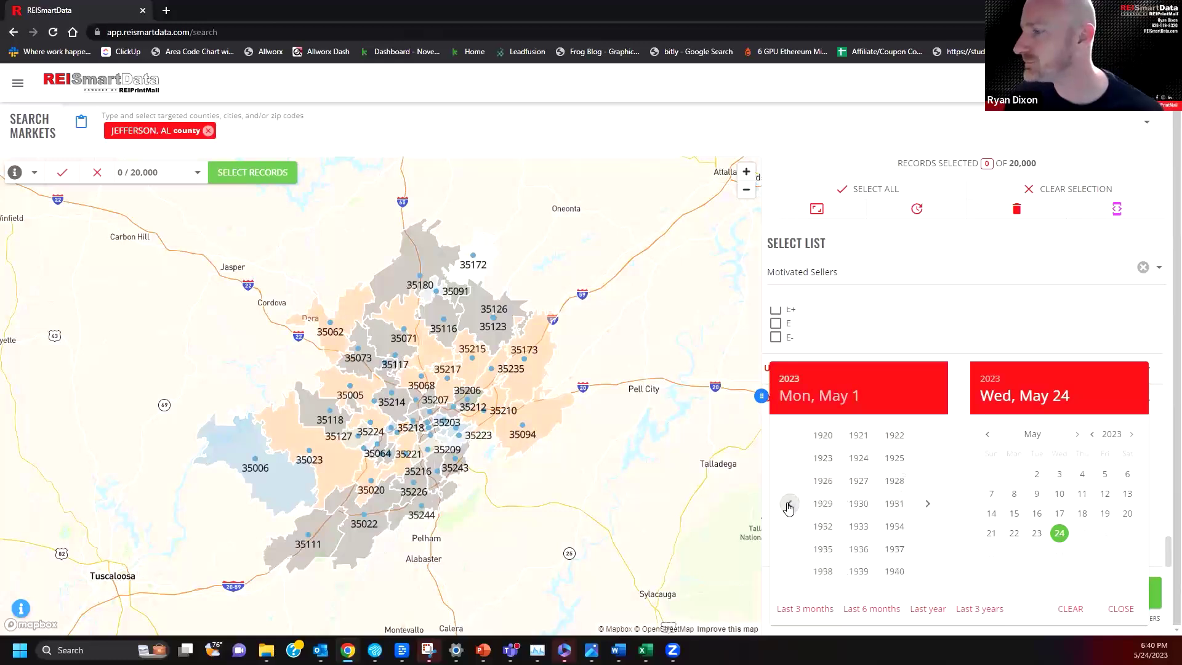
left_click(789, 504)
left_click(823, 439)
left_click(834, 475)
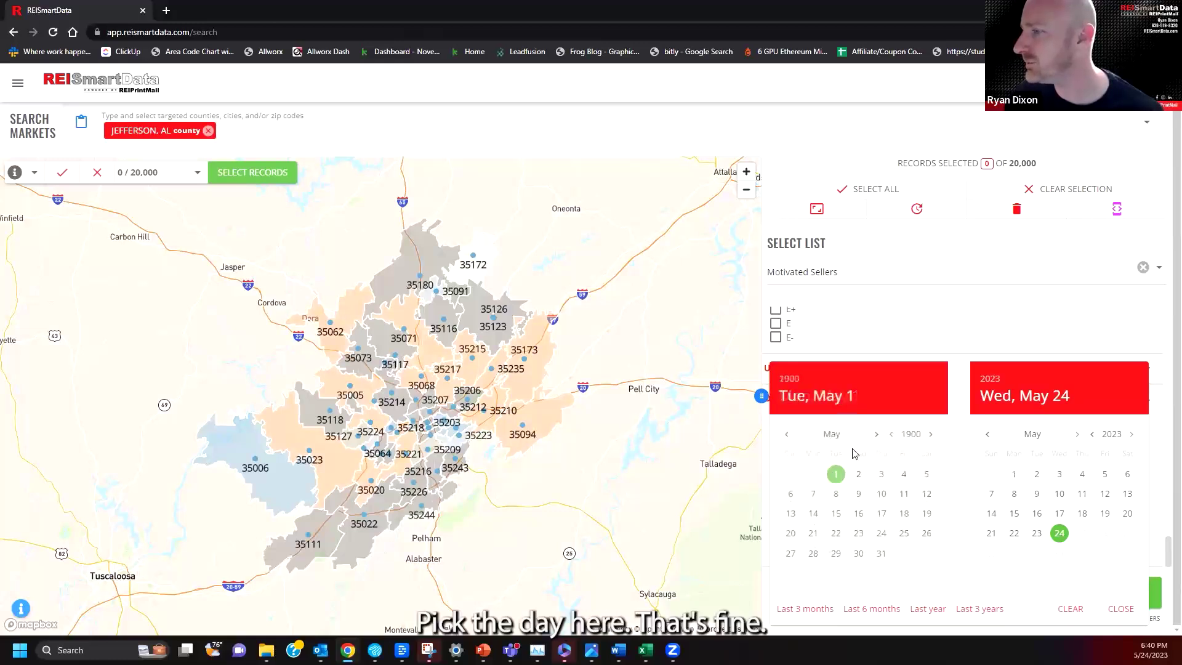
Set the end of the transaction date range to May 1, 1993.
left_click(1111, 434)
left_click(991, 504)
left_click(990, 504)
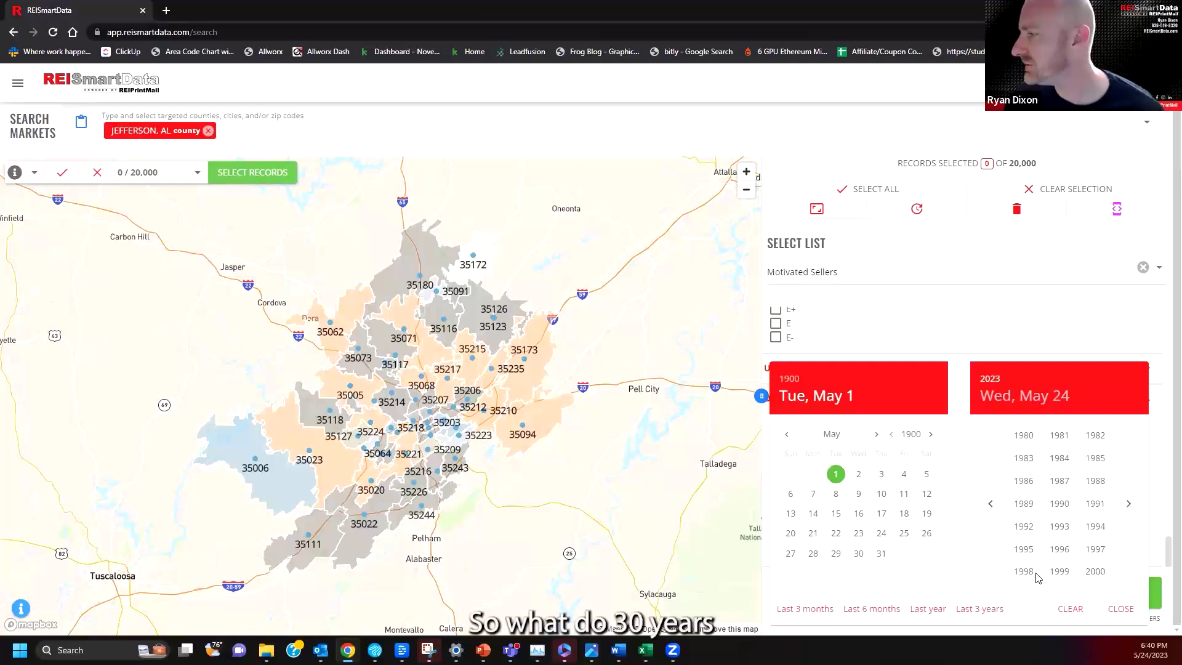
left_click(1058, 526)
left_click(1128, 475)
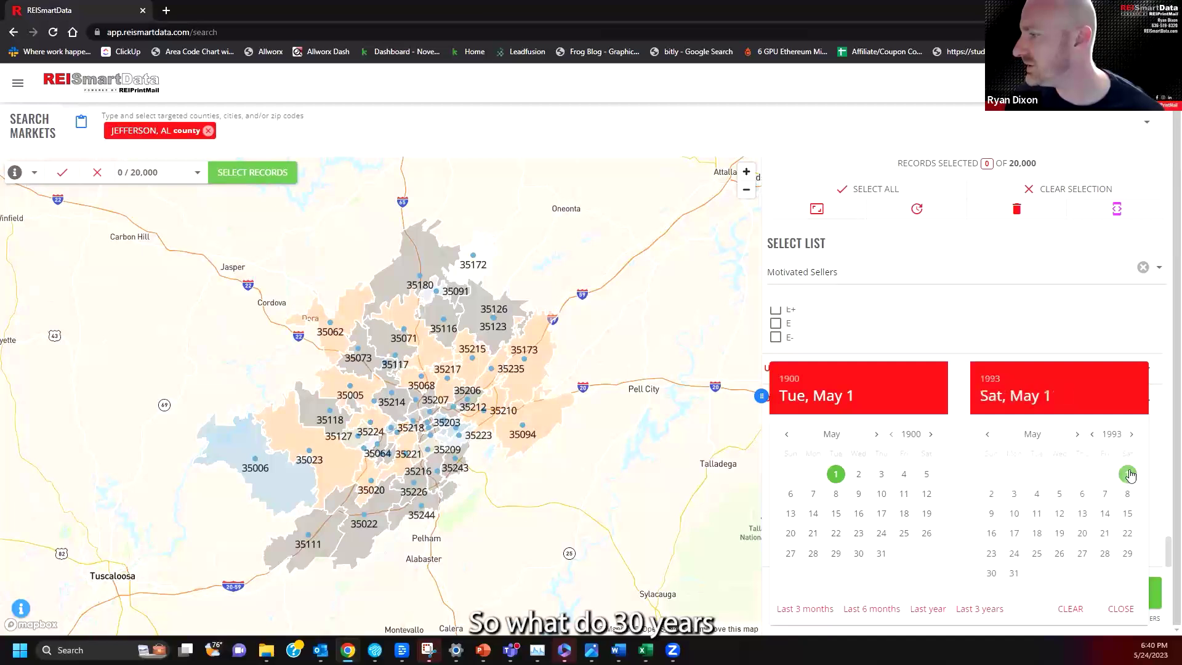
Apply the 1993 end date to the transaction date range and review the property and equity filters chosen for the list.
left_click(1119, 611)
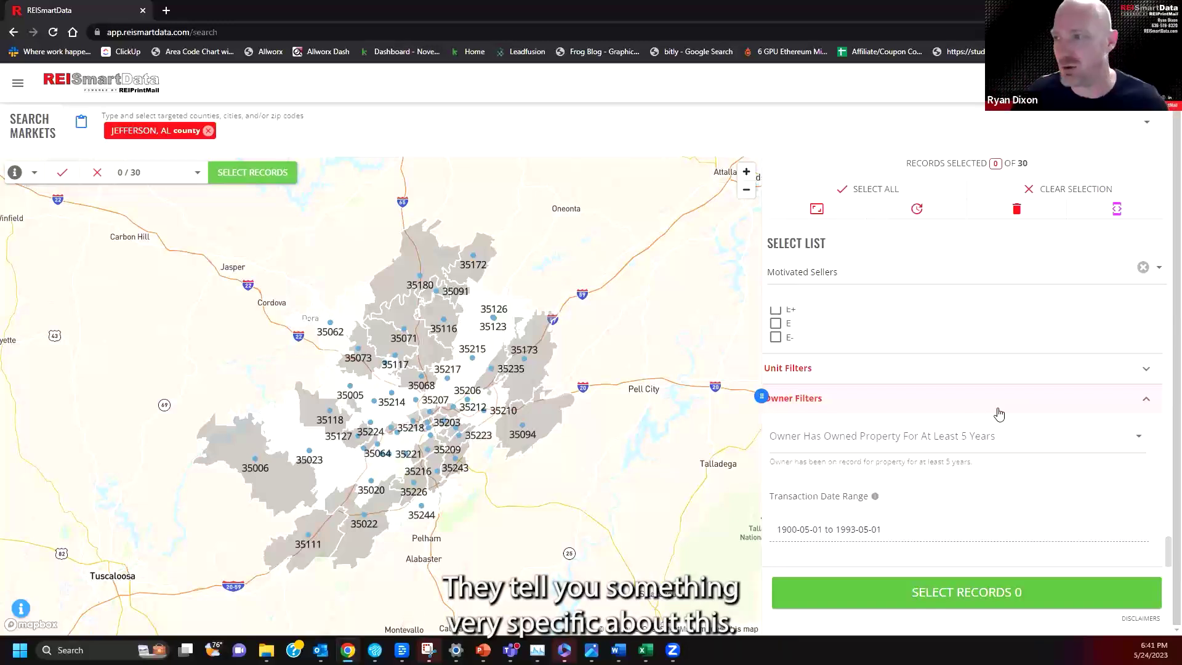
scroll(1026, 449, "up", 5)
scroll(1026, 448, "up", 3)
scroll(1026, 457, "up", 4)
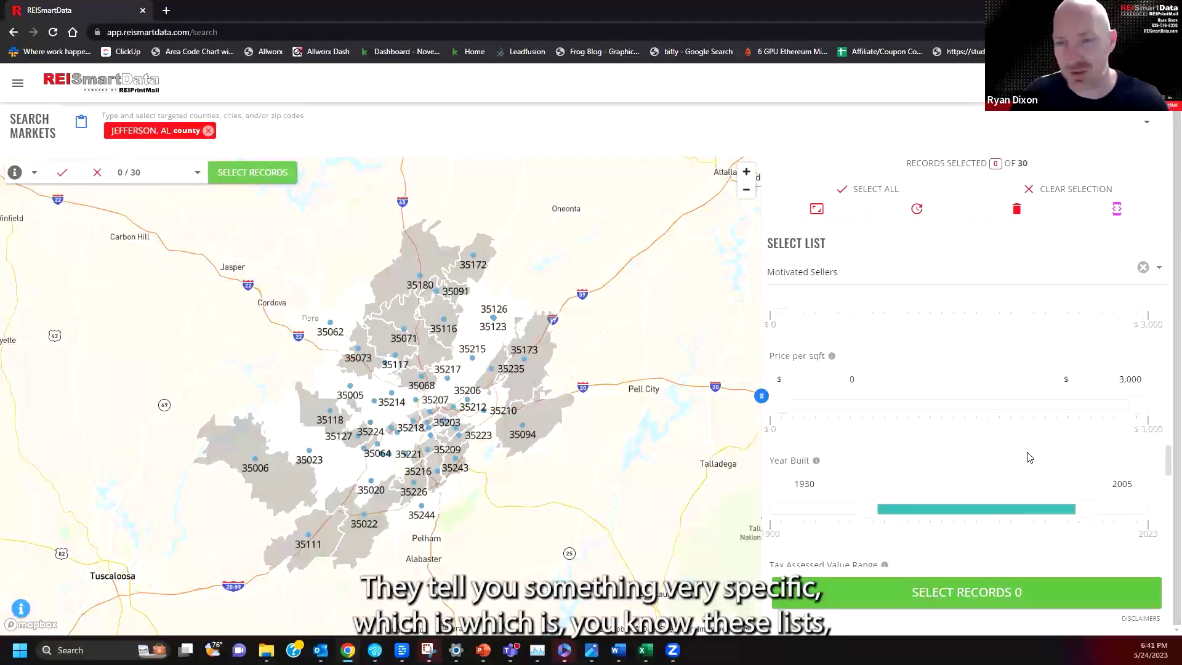
scroll(1027, 458, "up", 1)
scroll(1032, 468, "up", 5)
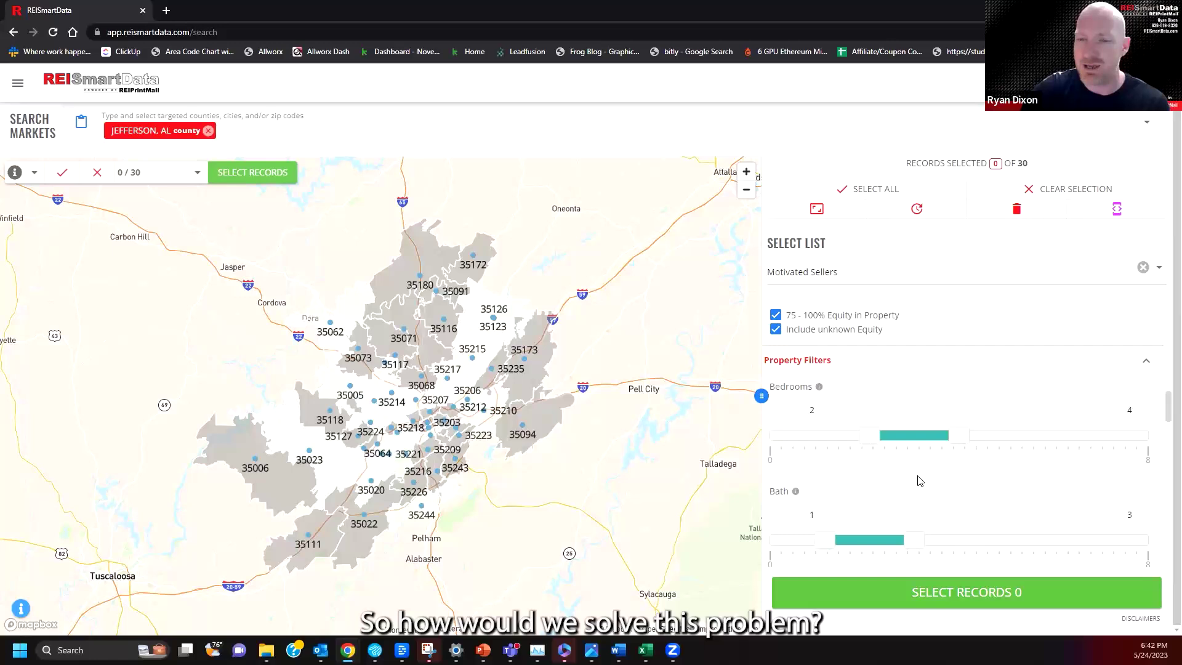
Clear the transaction date range in the owner filters.
scroll(1062, 394, "down", 6)
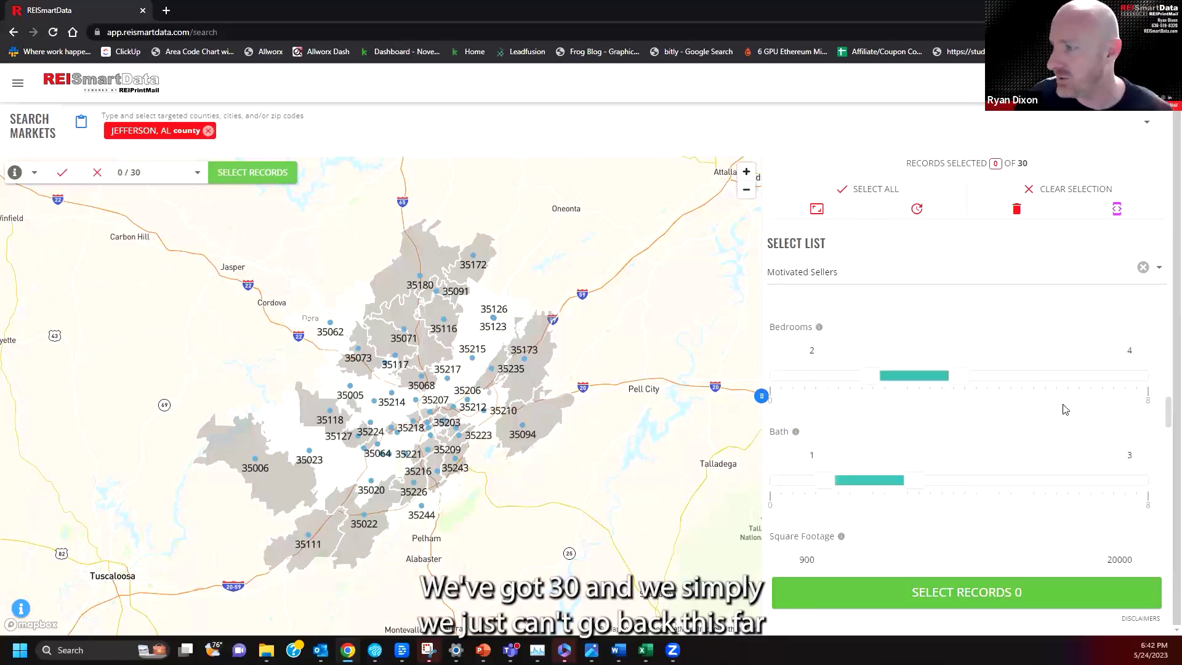
scroll(1062, 419, "down", 10)
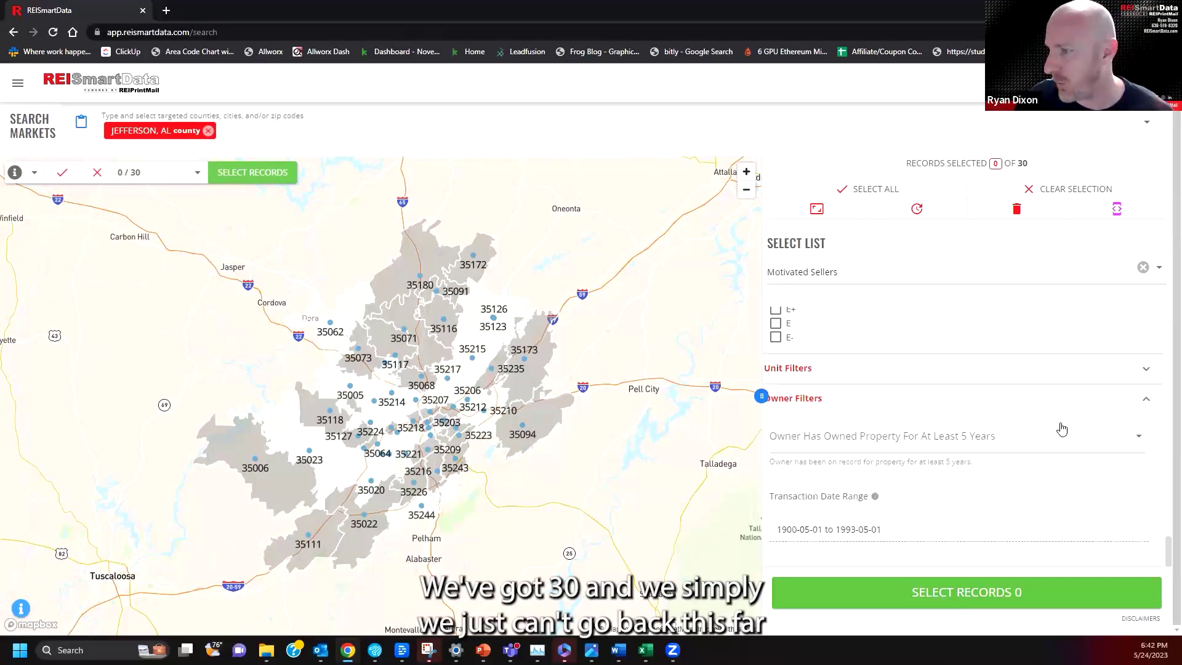
left_click(1031, 530)
left_click(1070, 608)
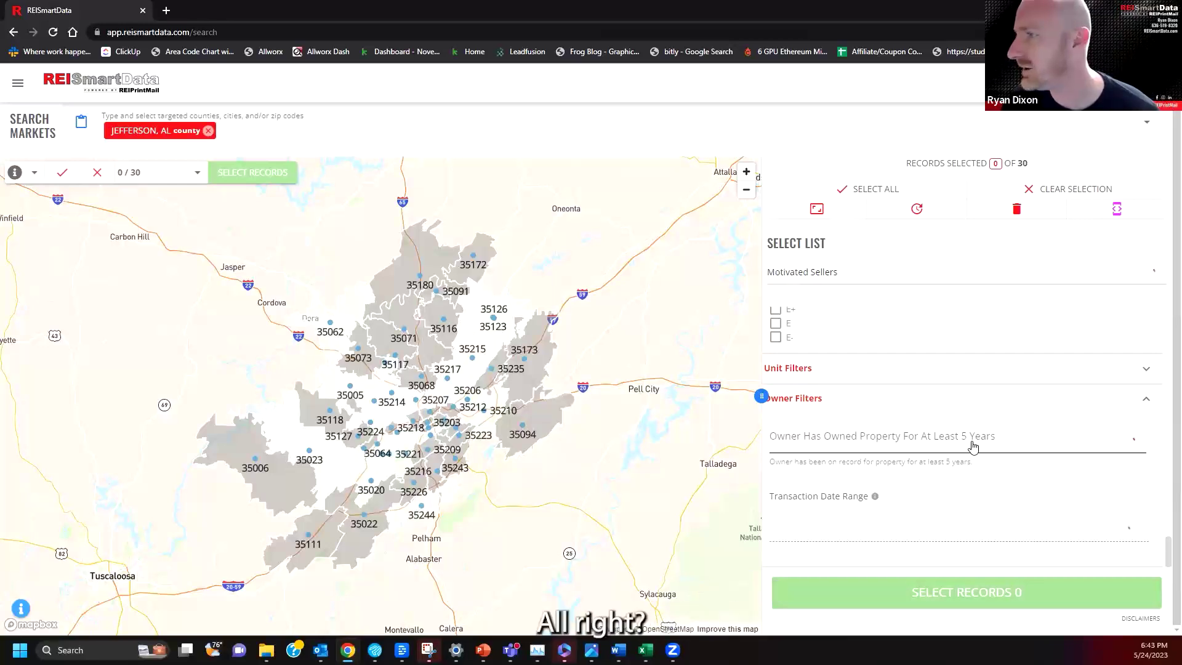
Try limiting the list to owners who have owned the property for at least 5 years, then remove that filter.
left_click(972, 446)
left_click(909, 475)
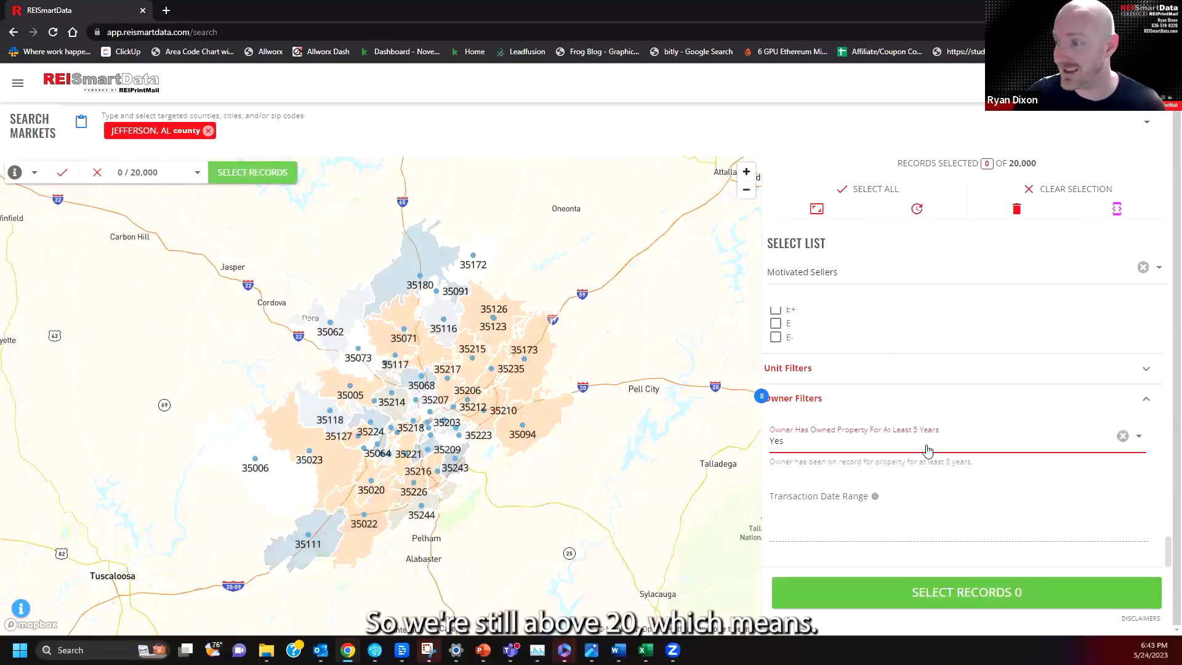
left_click(1122, 436)
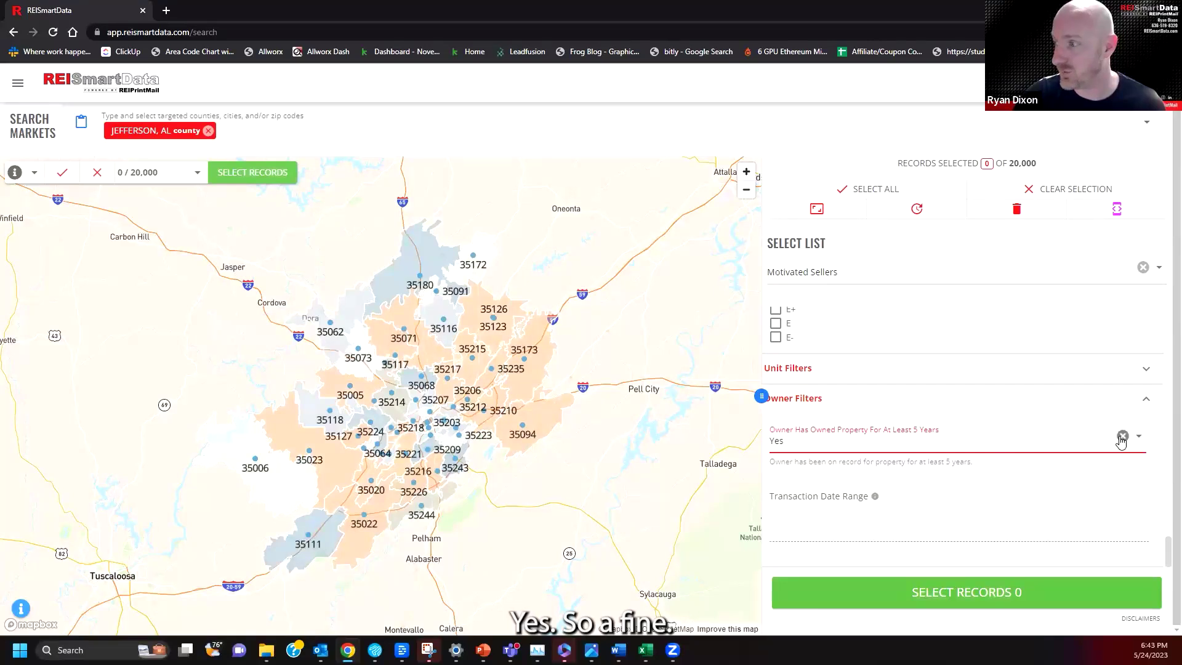
Start a new transaction date range in the owner filters from May 1, 1900.
left_click(902, 529)
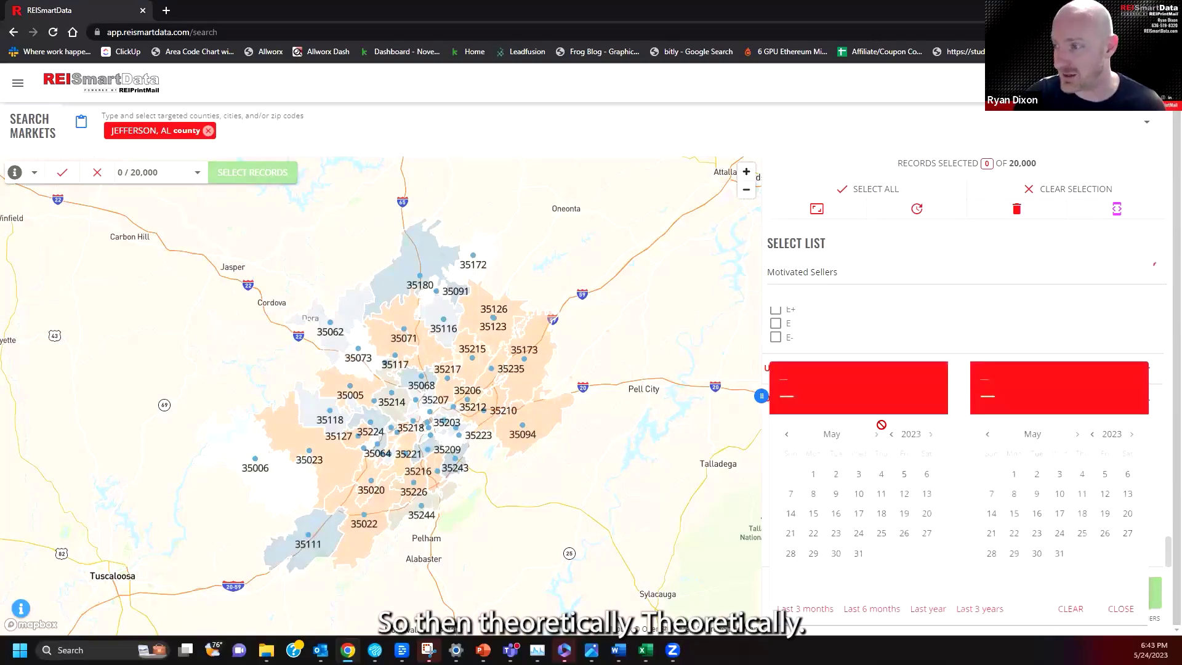
left_click(911, 434)
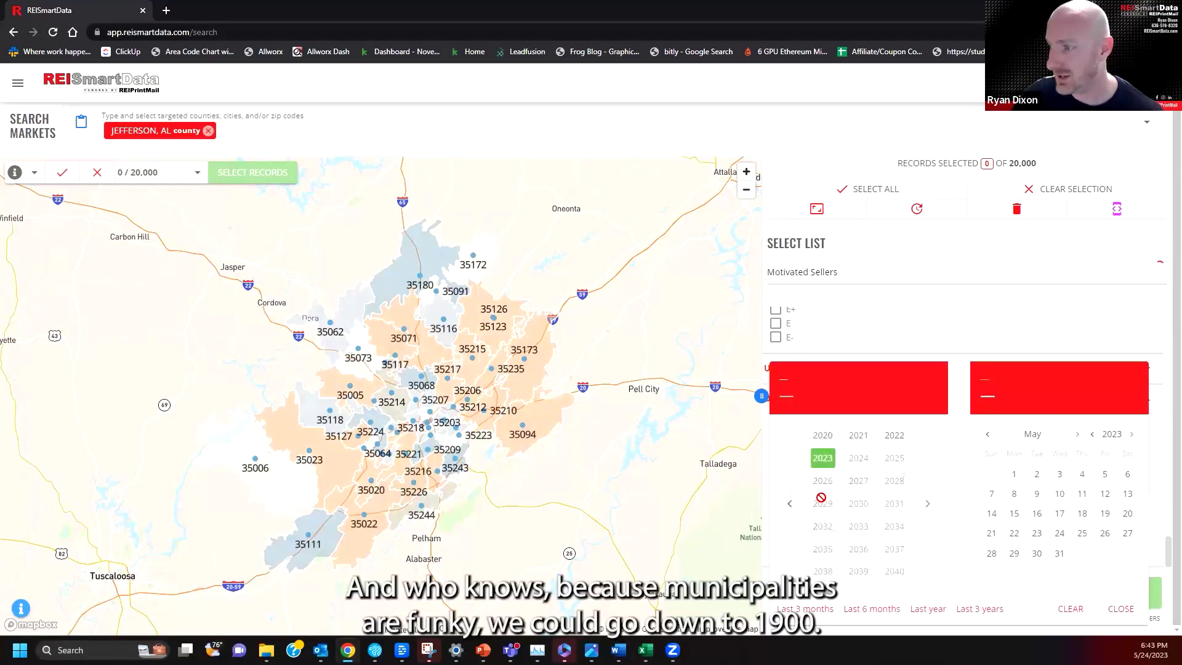
left_click(791, 504)
left_click(791, 505)
left_click(790, 505)
left_click(790, 504)
left_click(821, 438)
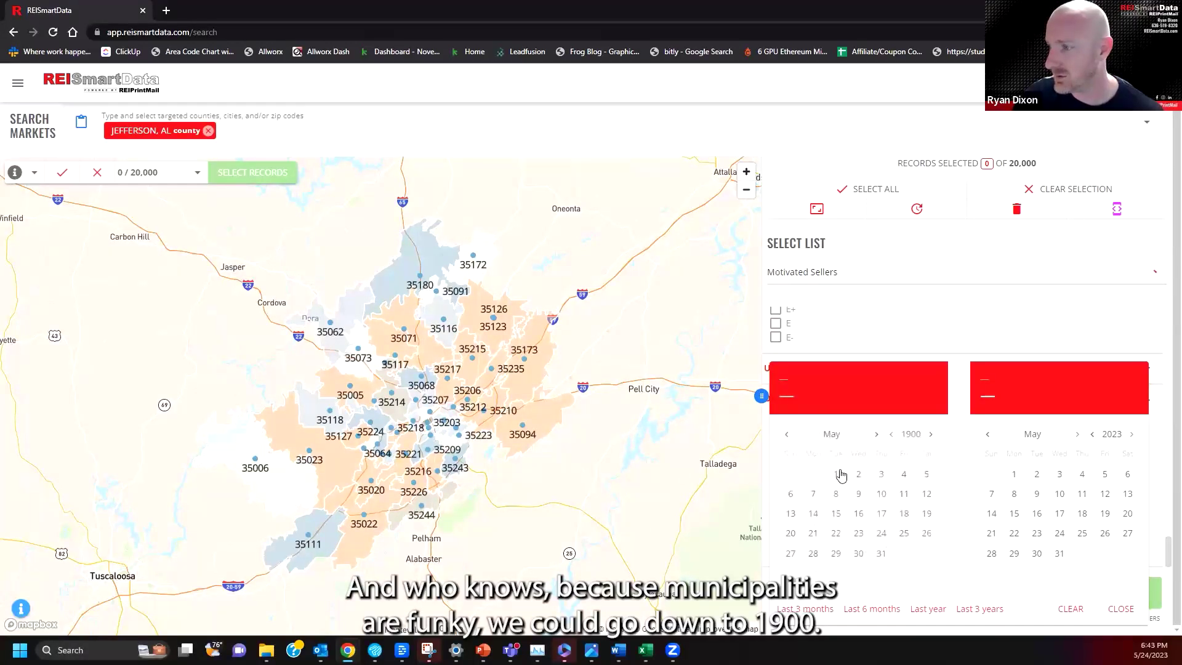
End the transaction date range on May 1, 2013 and apply it to the list.
left_click(1112, 435)
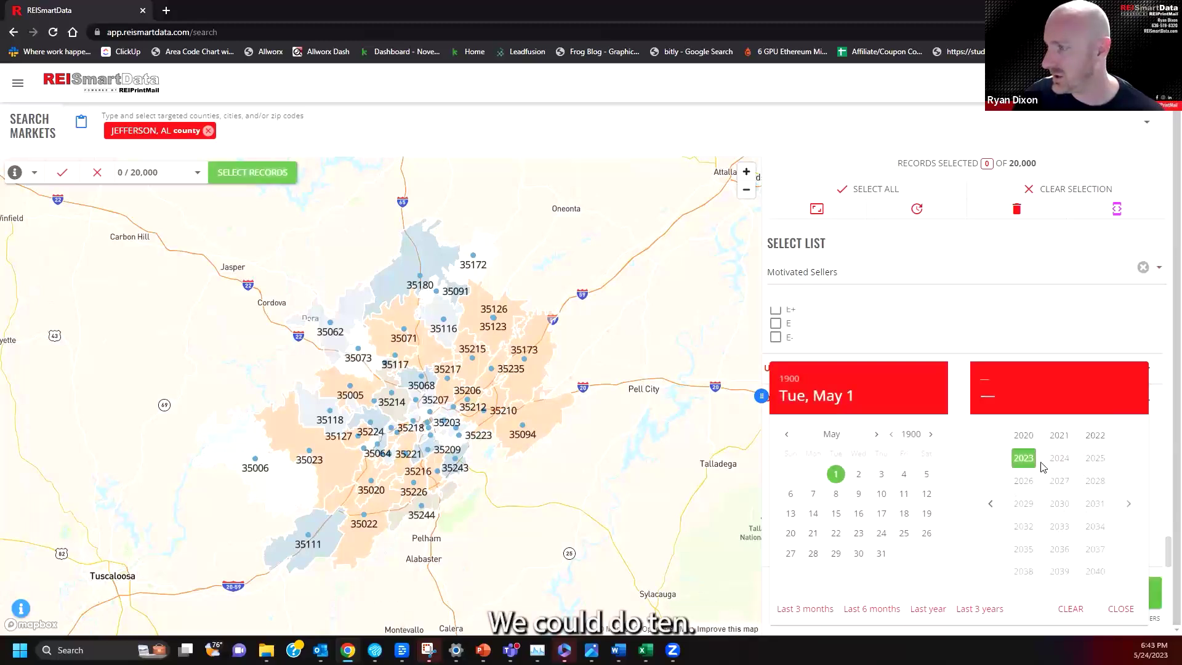
left_click(991, 504)
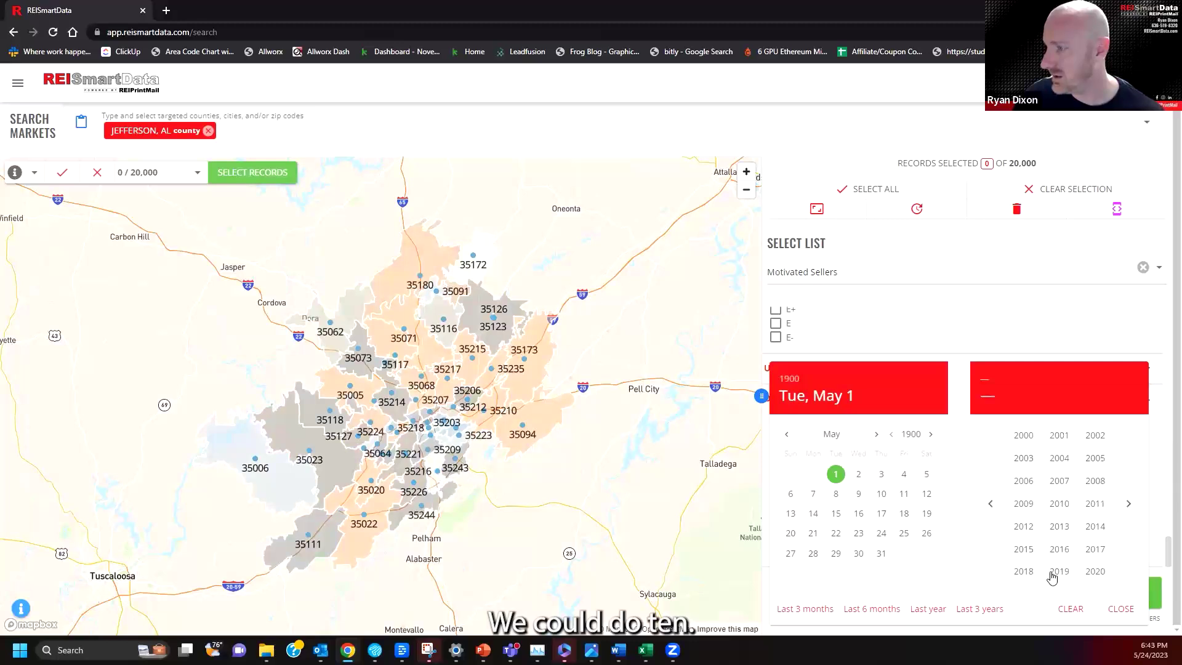
left_click(1059, 527)
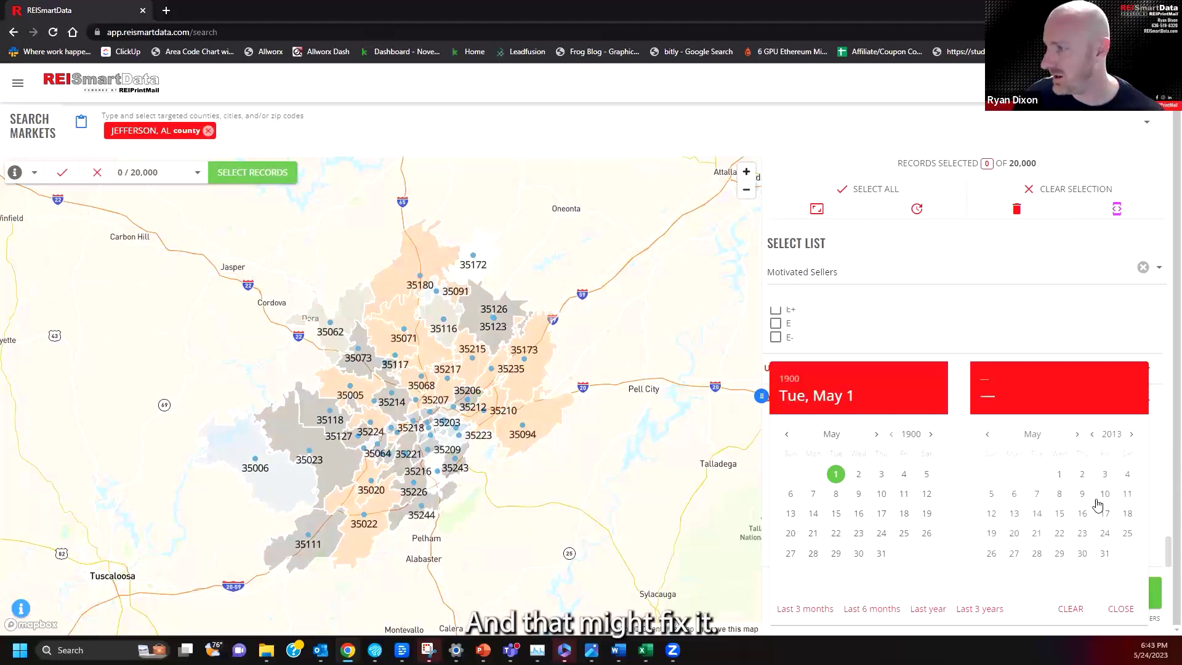
left_click(1122, 609)
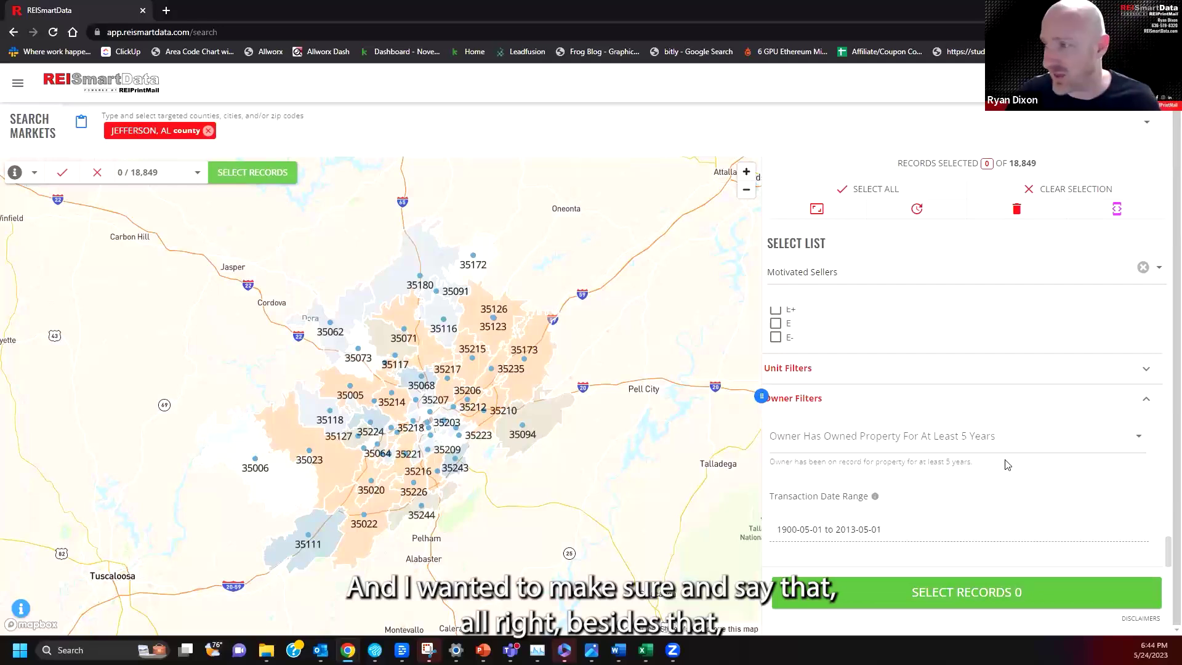
Look through the available list types while keeping Motivated Sellers selected.
scroll(913, 340, "up", 4)
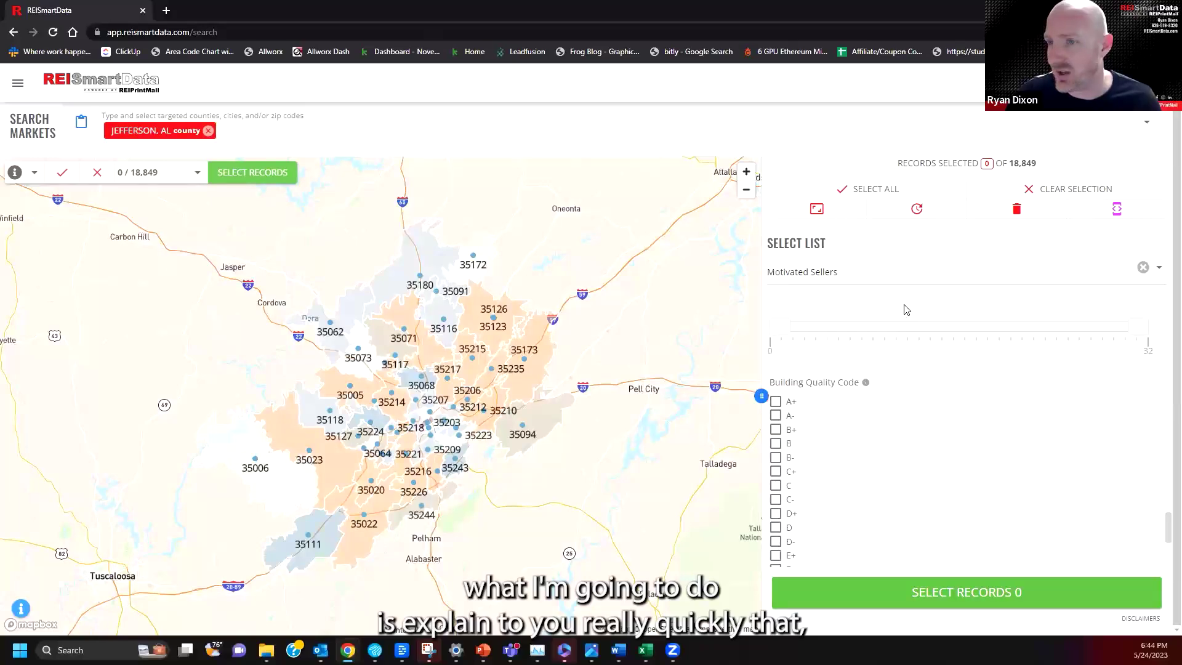
left_click(22, 88)
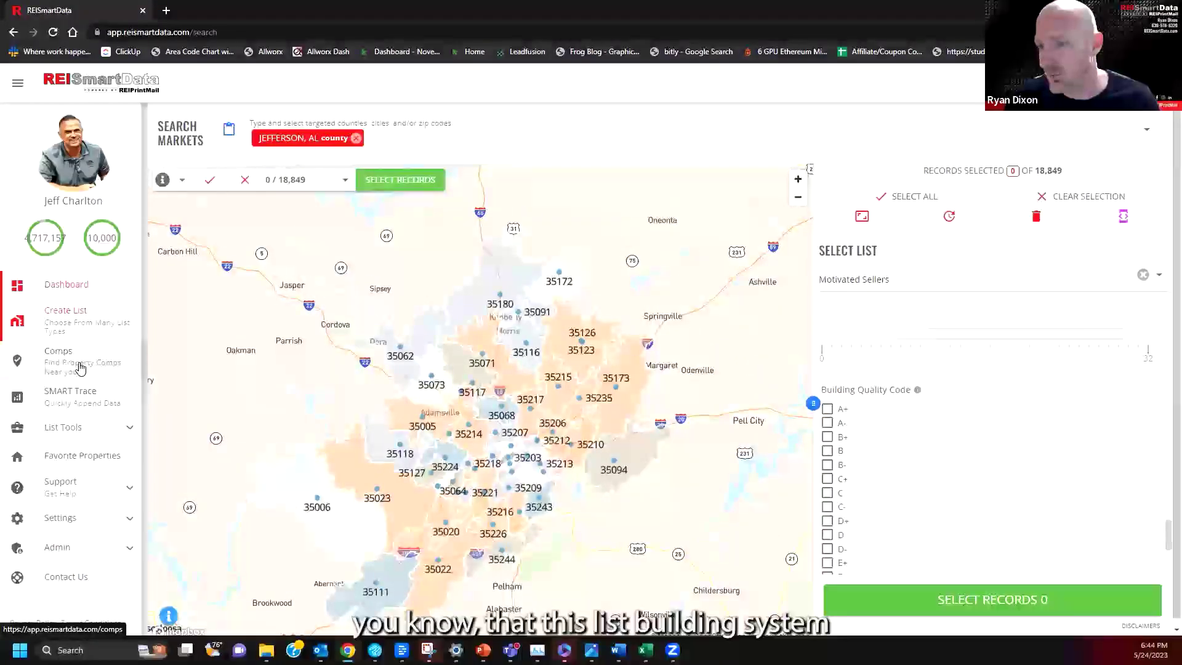
left_click(954, 280)
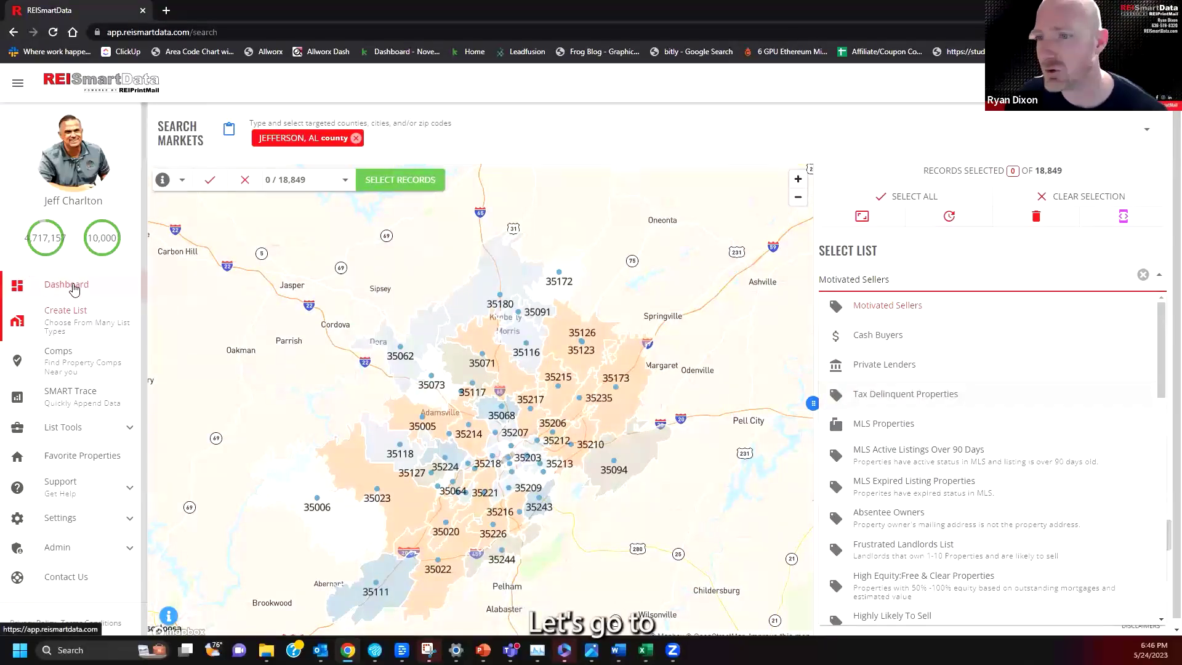
left_click(892, 280)
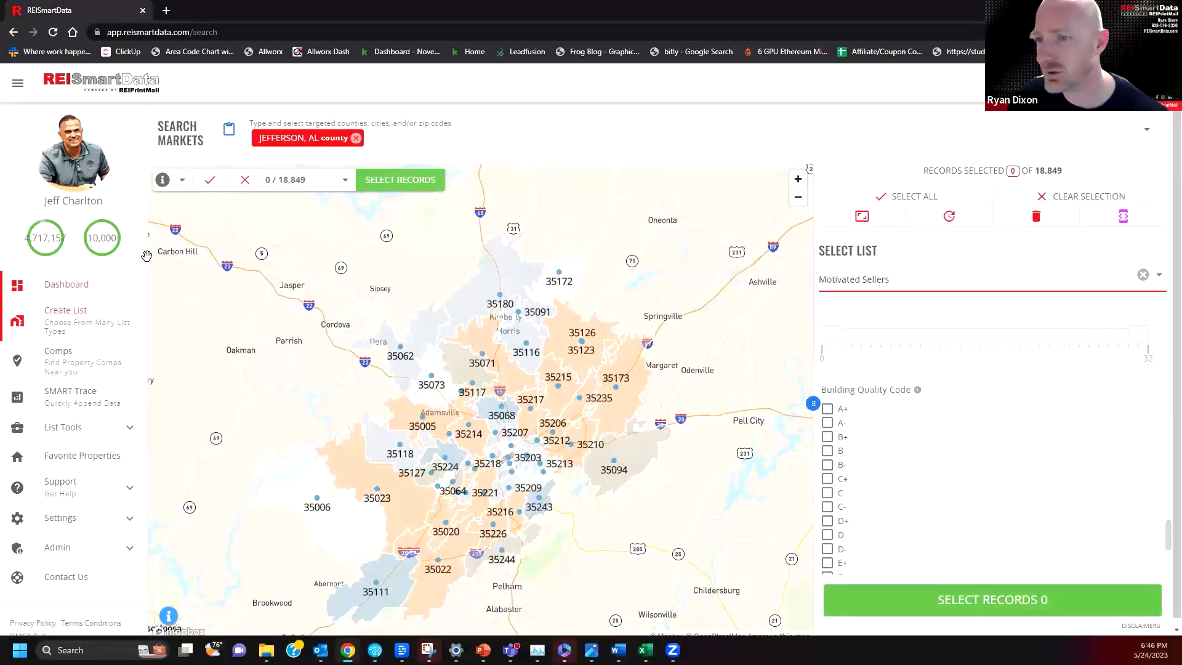
Return to the dashboard and create a new list of the Tax Delinquent Properties type.
left_click(67, 285)
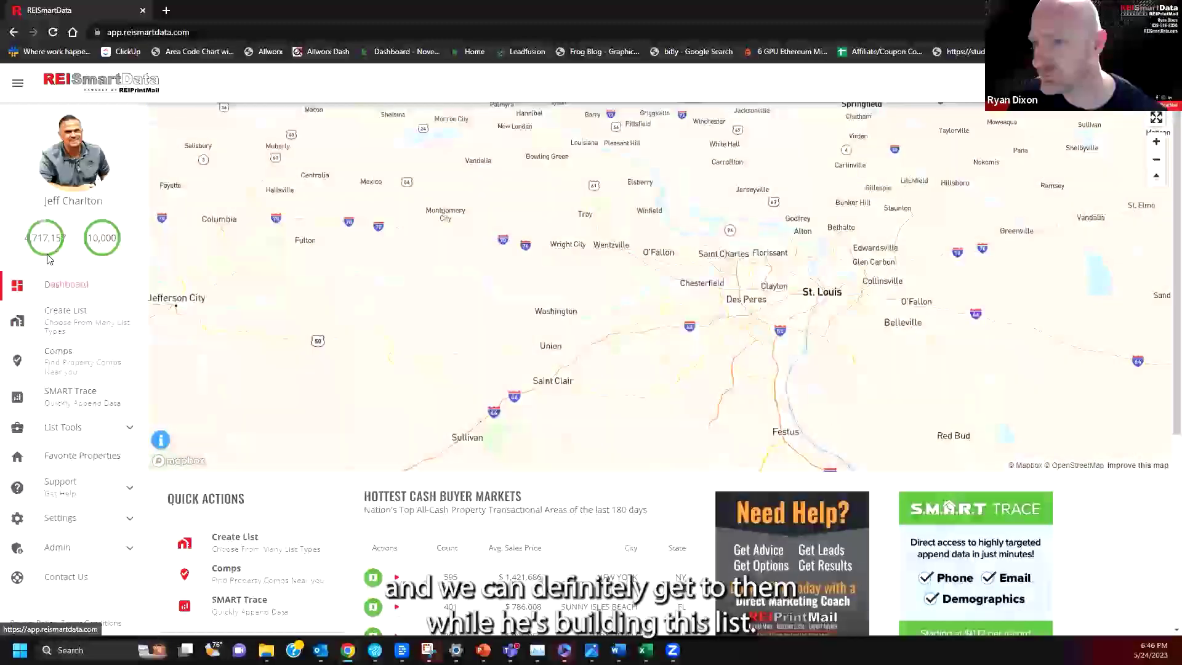
left_click(79, 324)
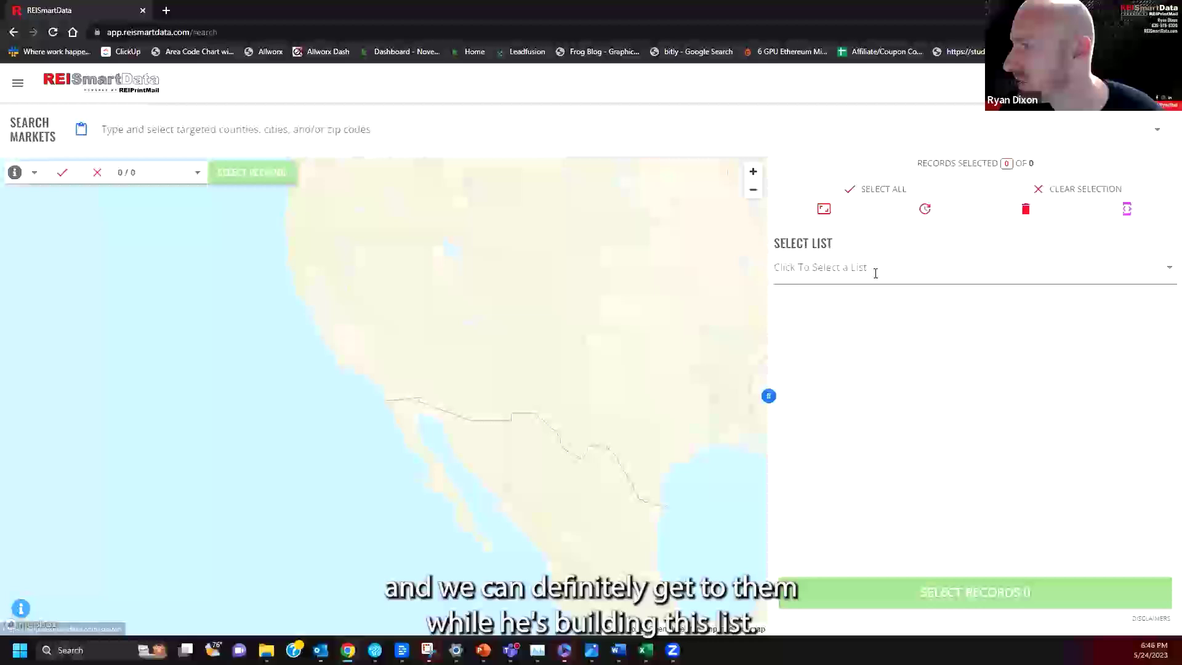
left_click(849, 261)
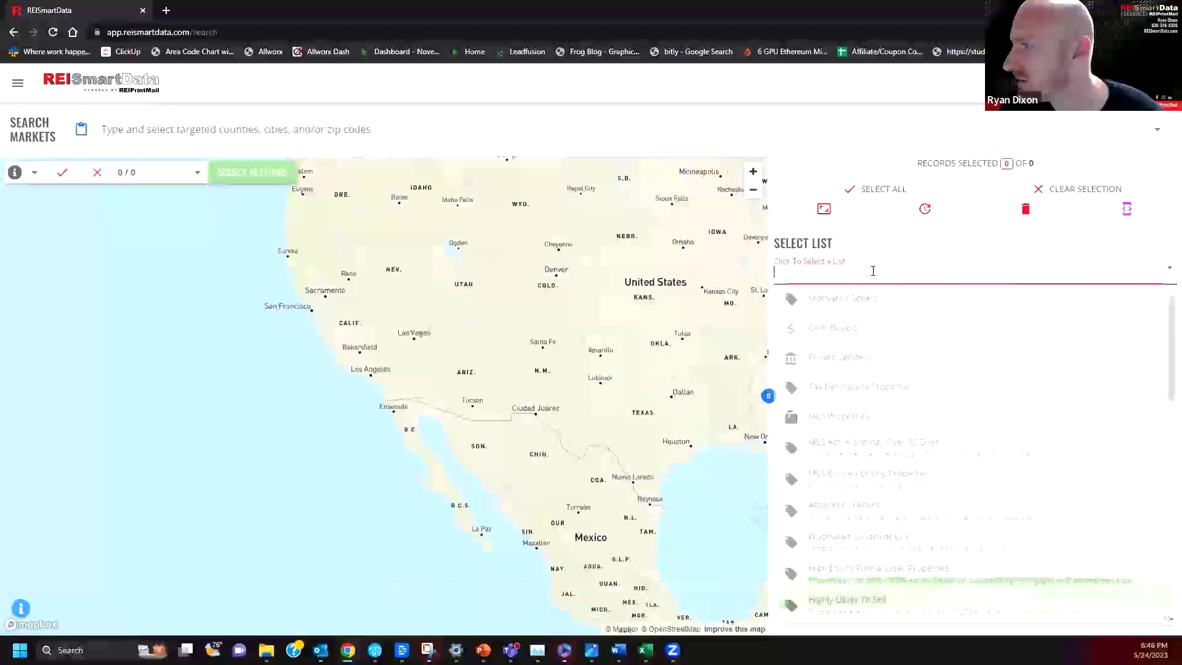
left_click(863, 389)
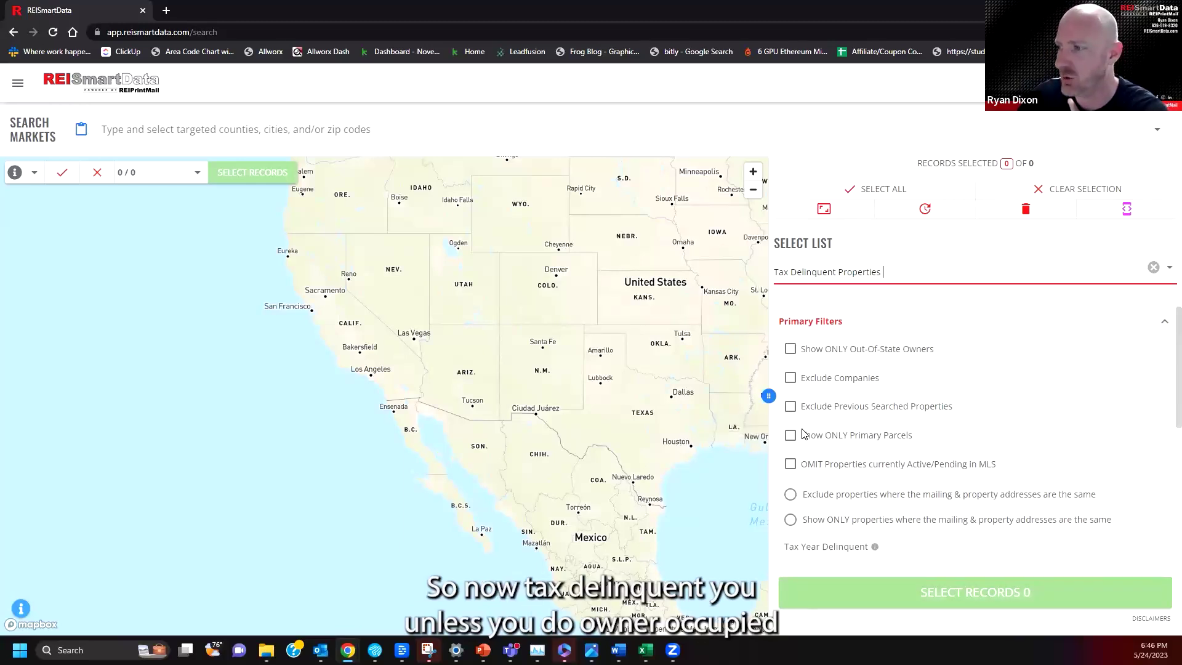
Omit properties currently active or pending in MLS and set the start of the Tax Year Delinquent range to 2019.
scroll(794, 442, "down", 2)
scroll(794, 442, "up", 1)
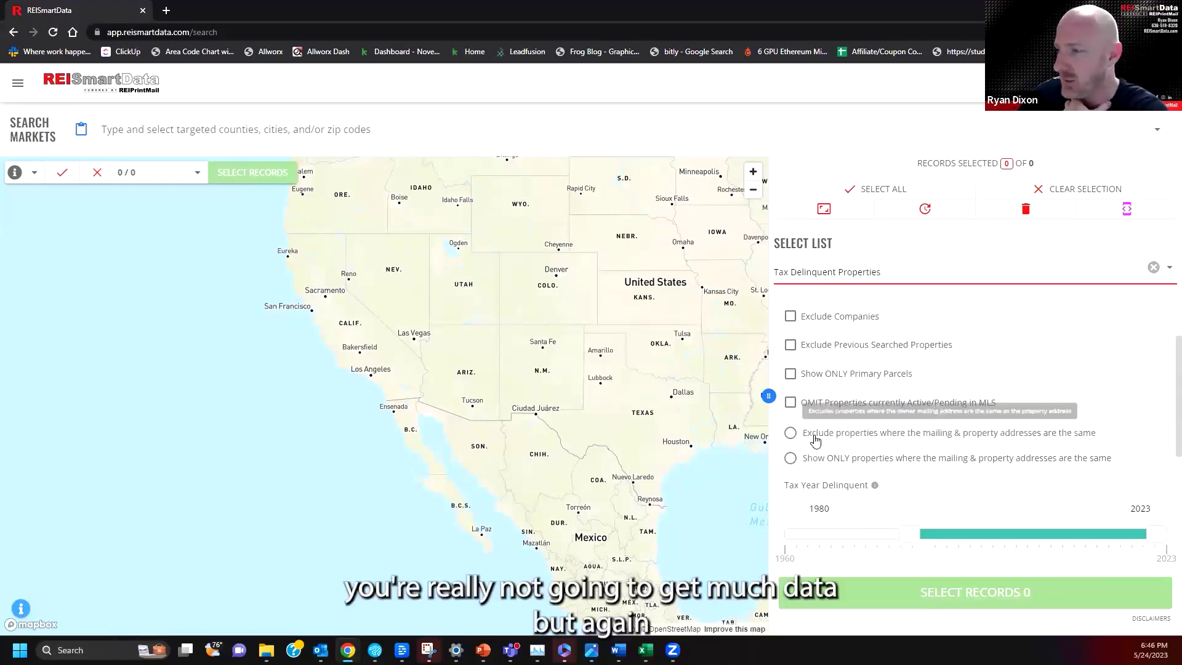
left_click(791, 404)
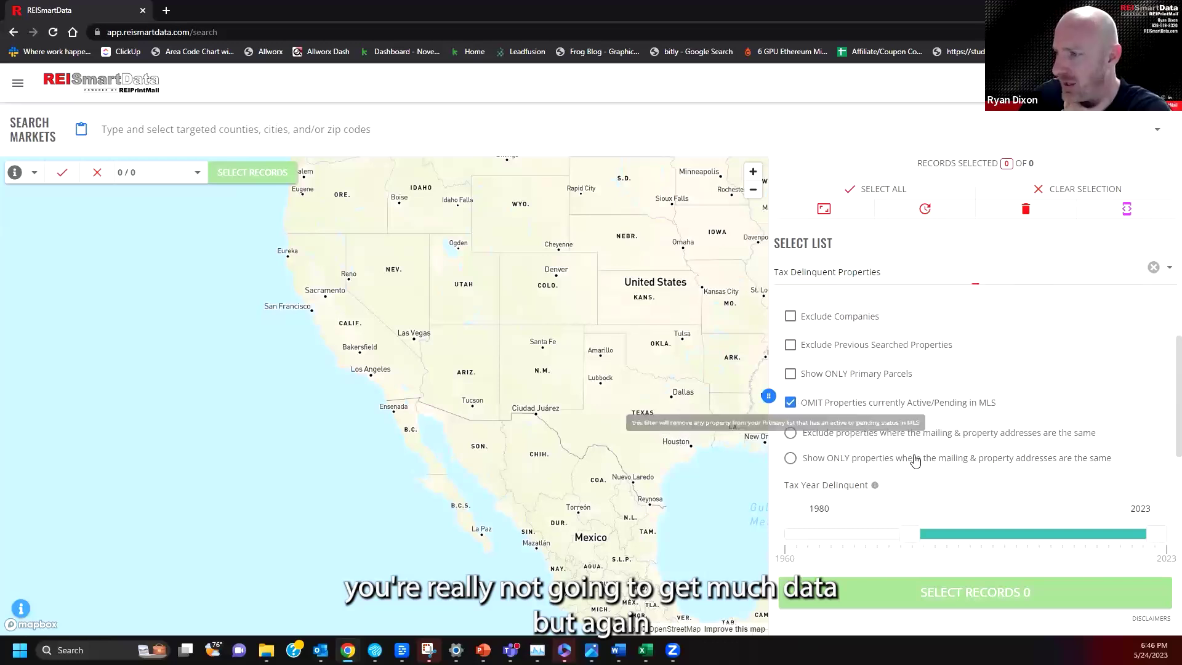
scroll(950, 474, "down", 1)
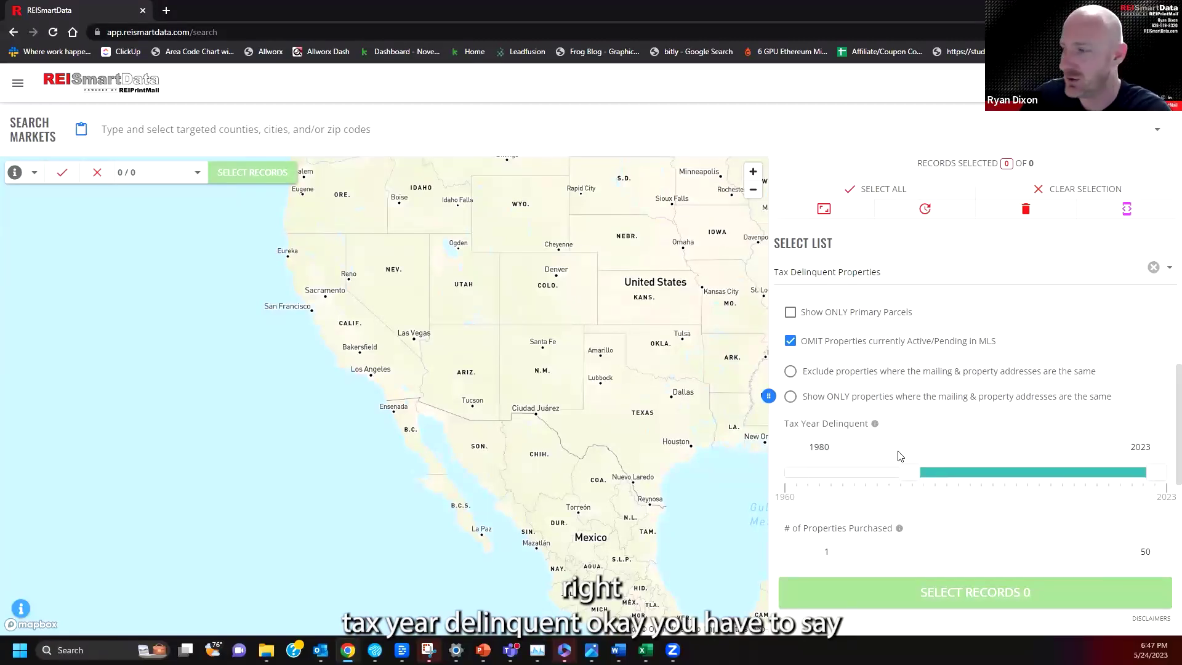
left_click_drag(913, 480, 1138, 472)
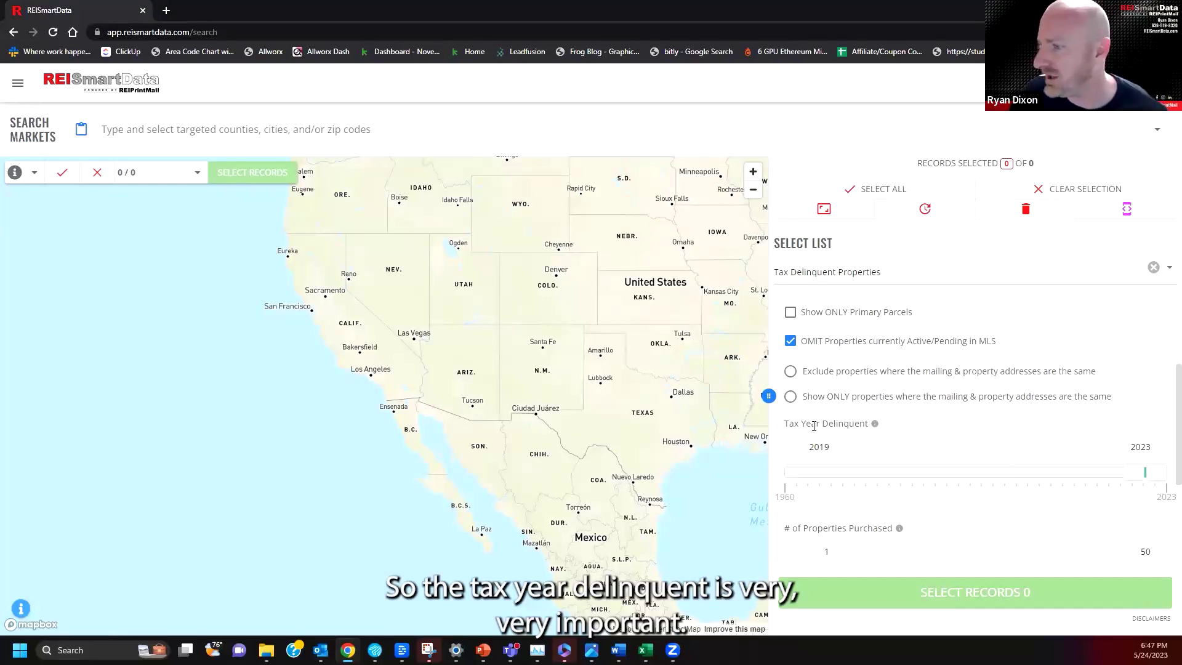
Limit the equity filters to 51 - 74% and 75 - 100% equity in property, and include unknown equity.
scroll(969, 462, "down", 3)
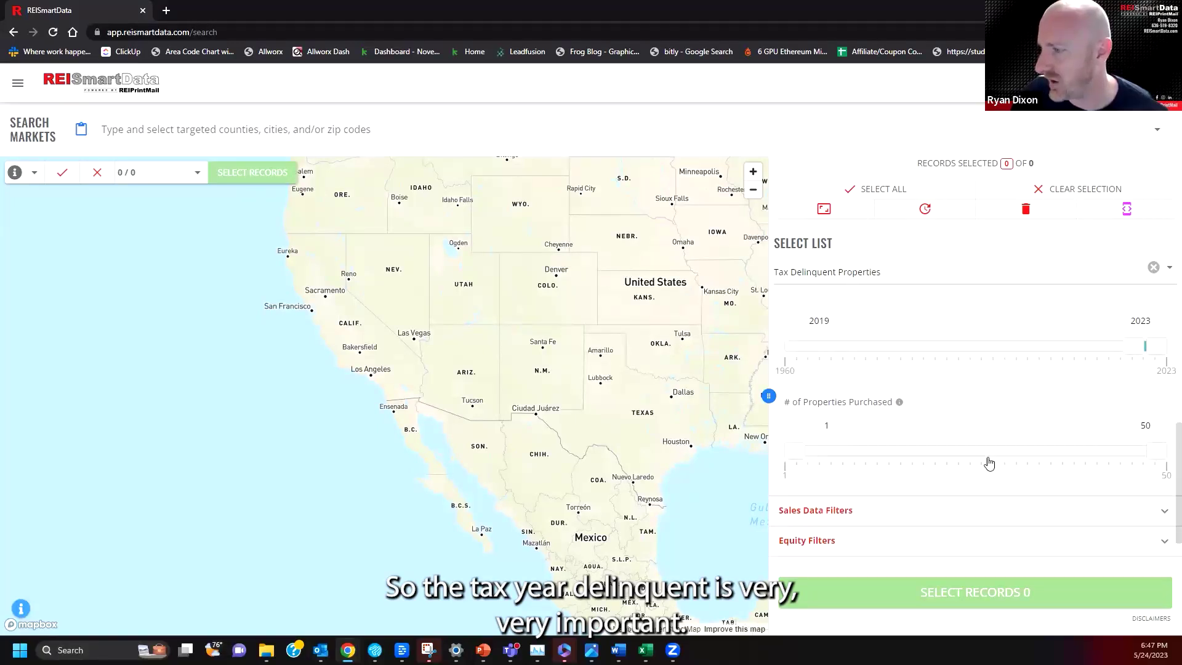
scroll(965, 494, "up", 3)
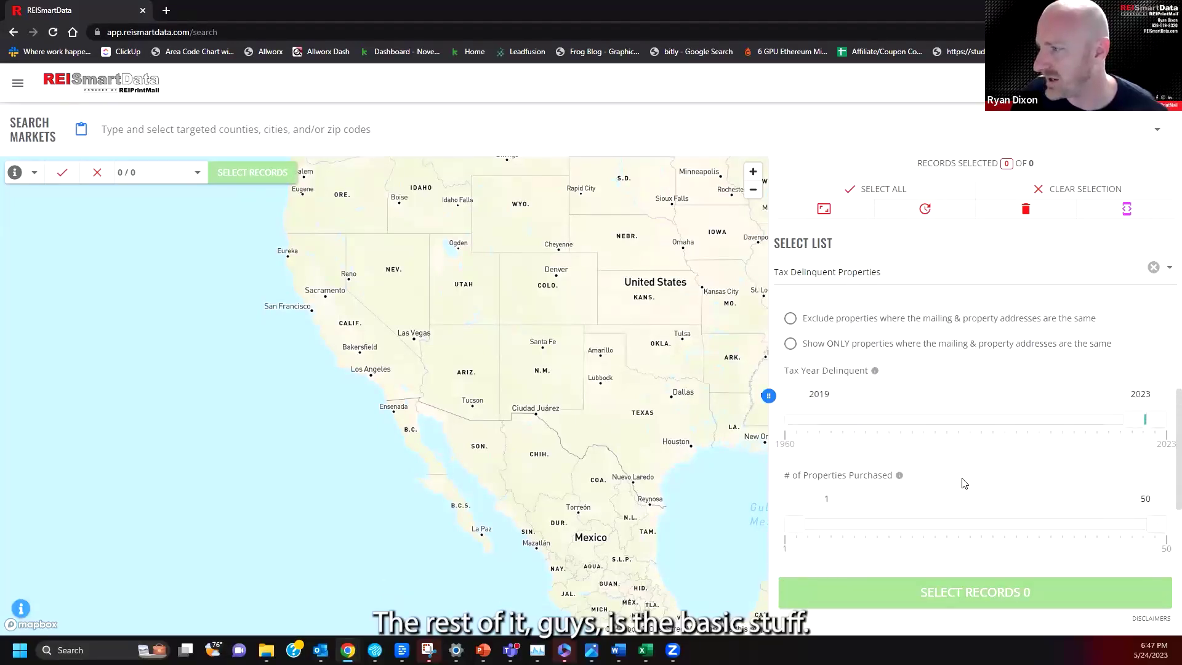
scroll(963, 486, "down", 3)
left_click(937, 500)
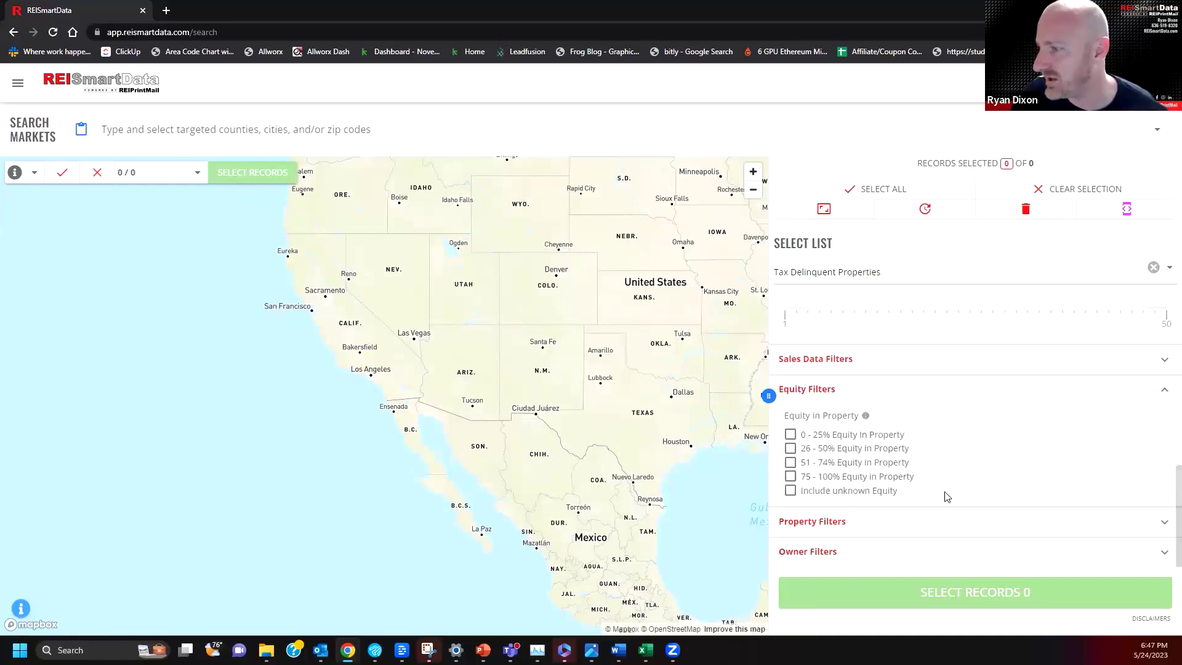
left_click(790, 477)
left_click(790, 490)
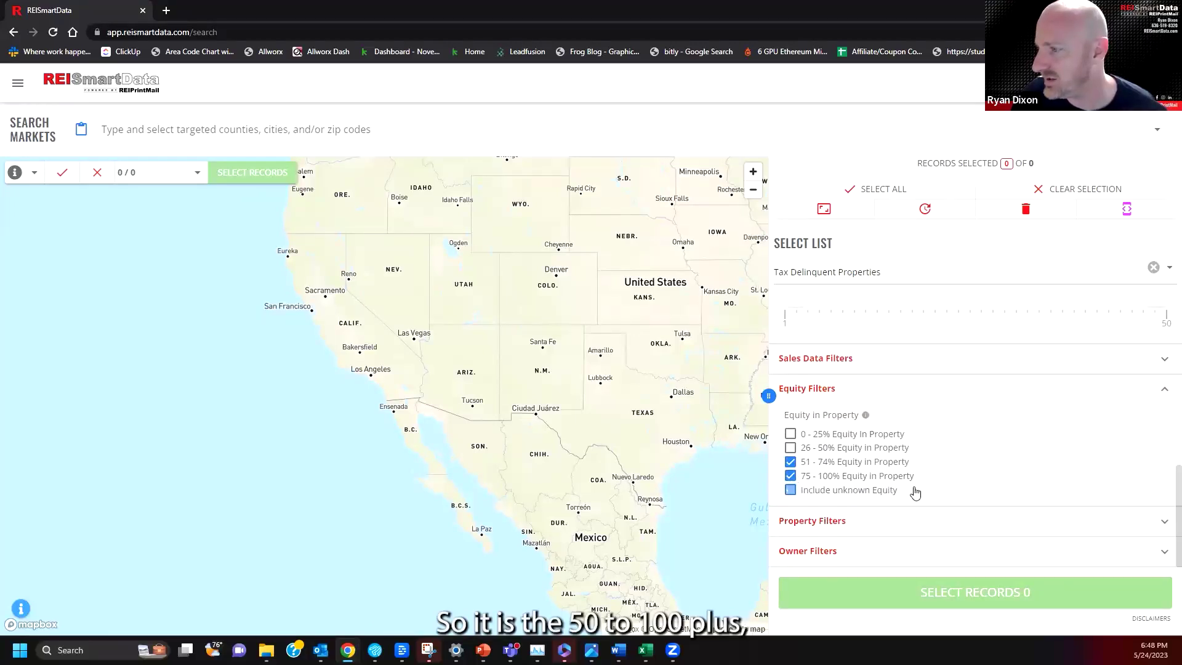
Look over the property filters of the tax delinquent list, including bedrooms, baths, square footage and year built.
left_click(977, 530)
scroll(964, 517, "down", 2)
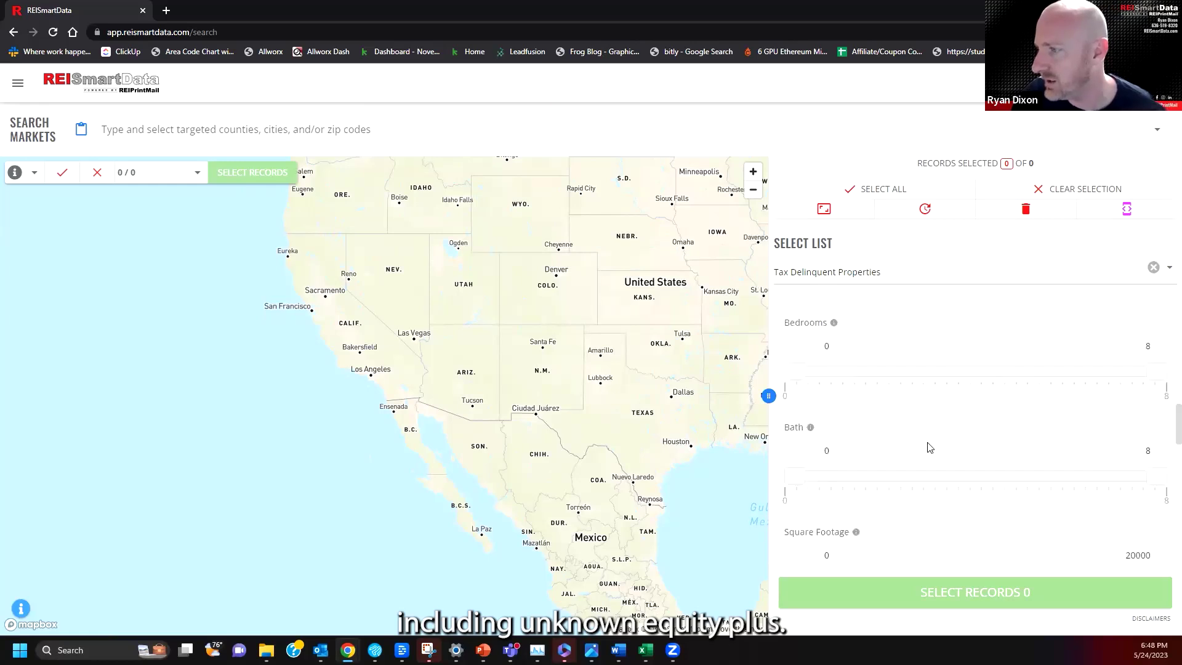
scroll(812, 446, "up", 1)
double_click(813, 455)
left_click(830, 511)
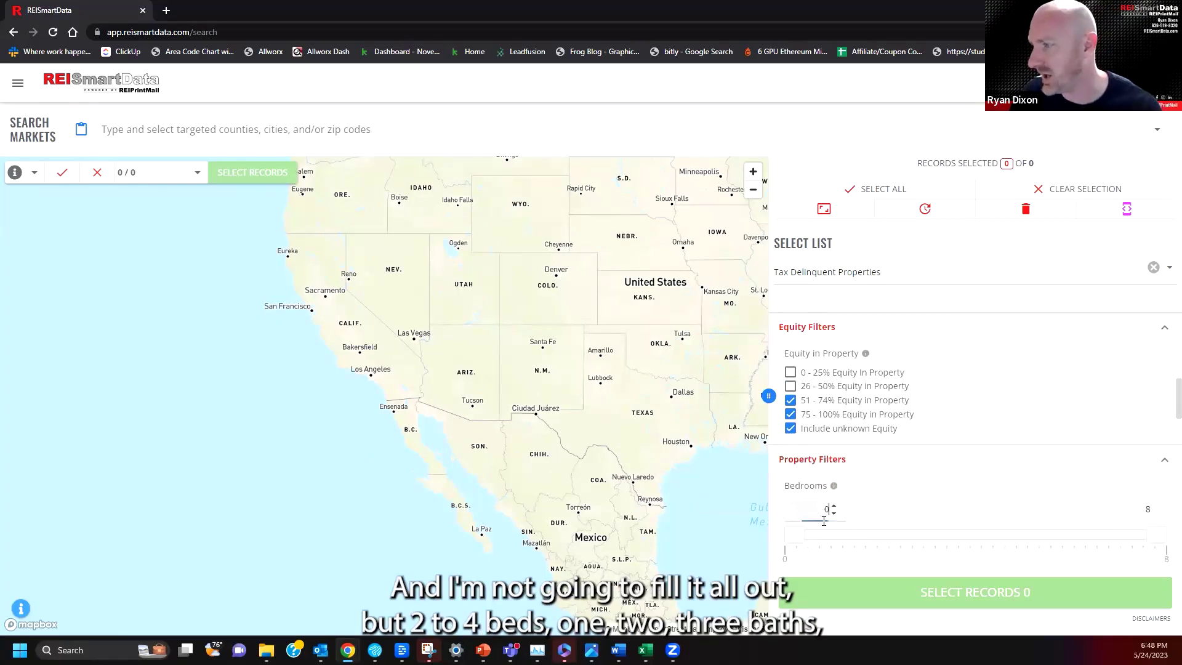
scroll(952, 503, "down", 3)
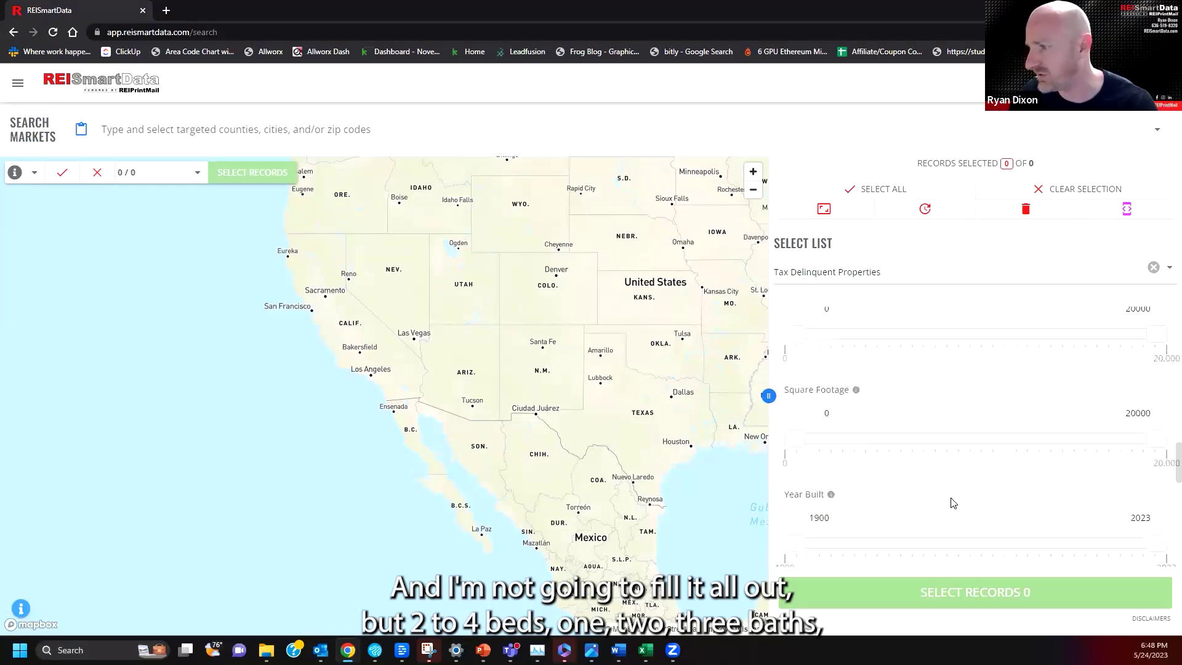
scroll(951, 501, "up", 10)
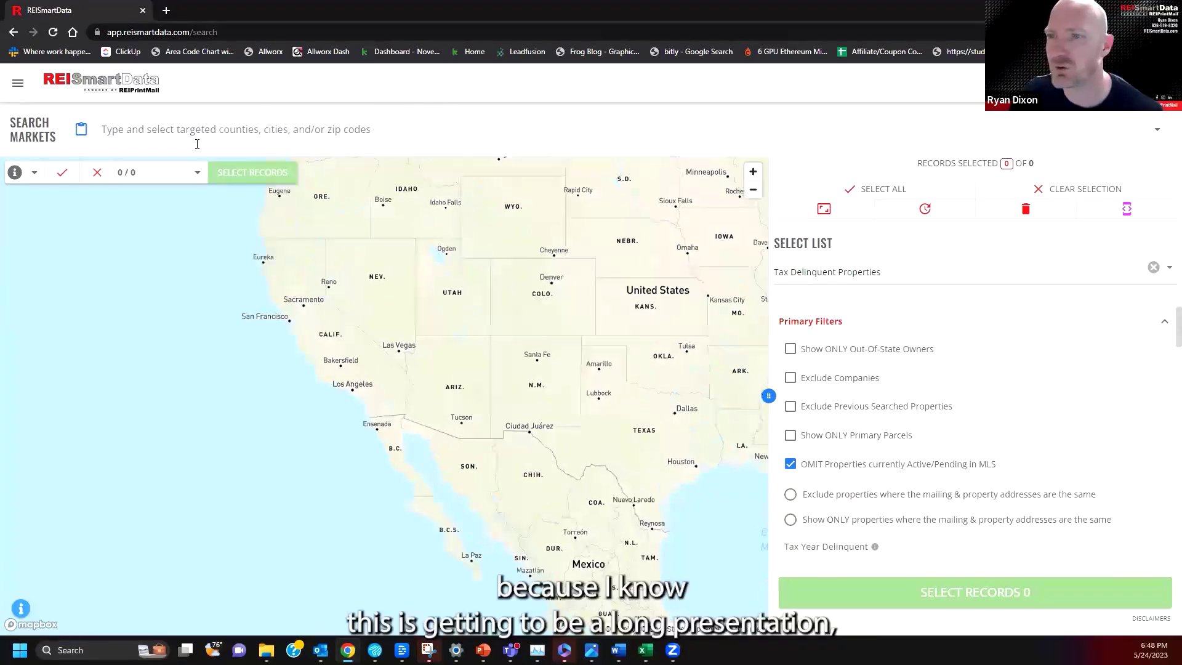
left_click(152, 131)
type("st. l")
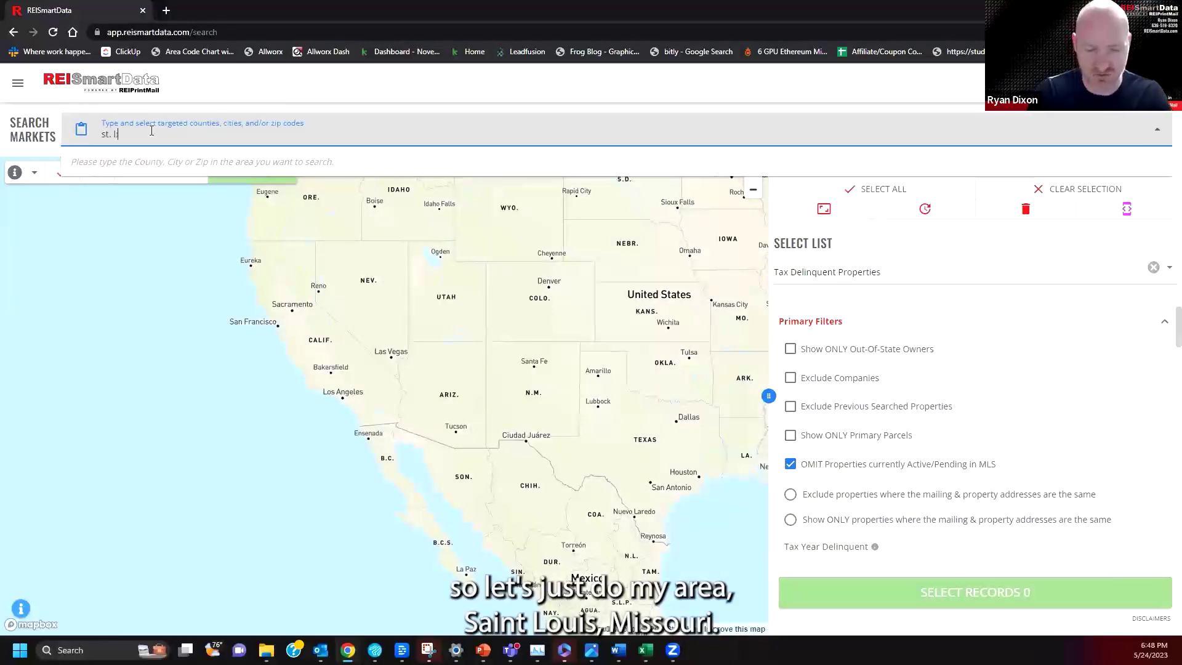
type("ouis")
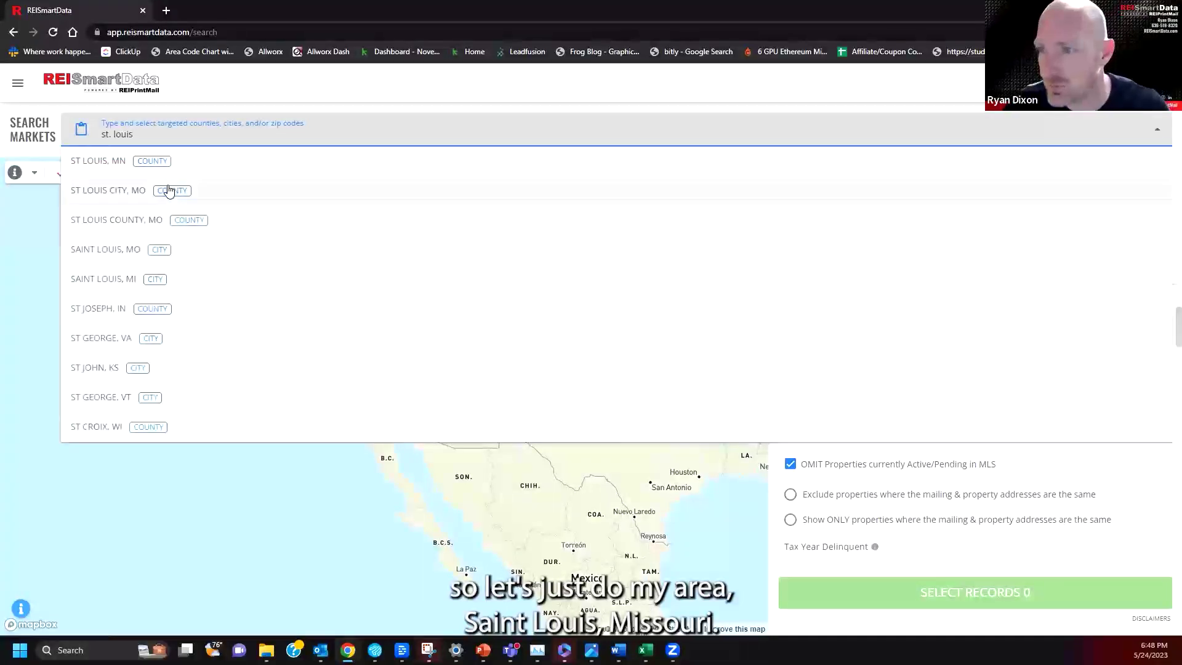
left_click(170, 190)
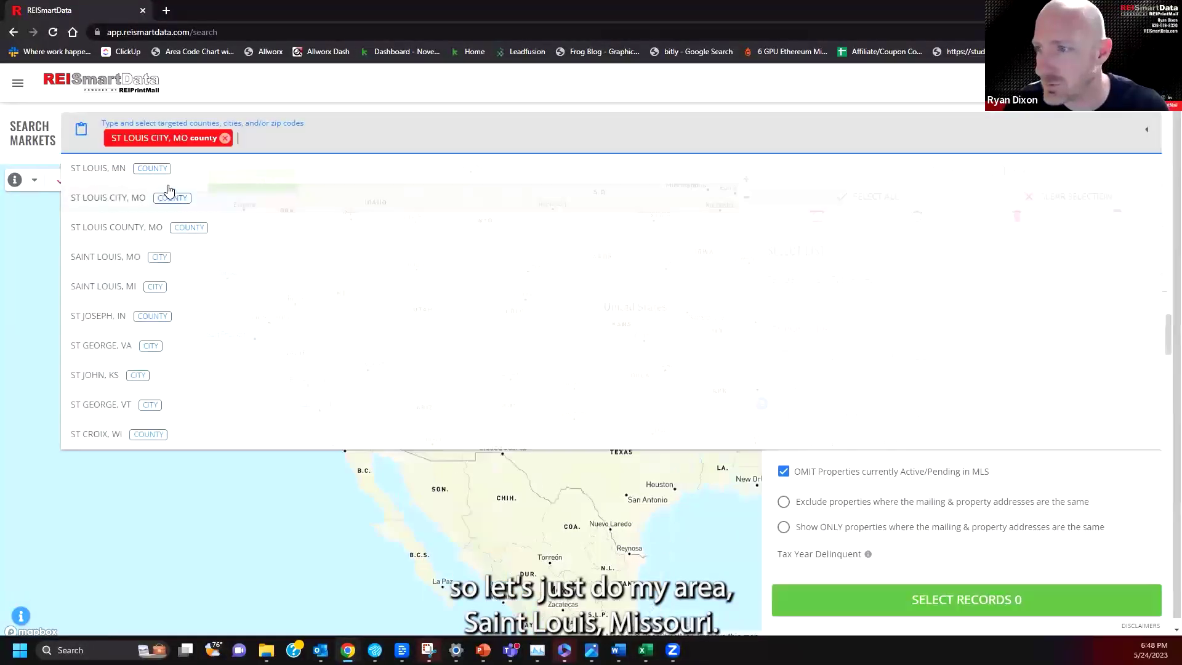
left_click(226, 139)
Search the markets for St. Charles and add ST CHARLES, MO county as the target area.
type("St. charles")
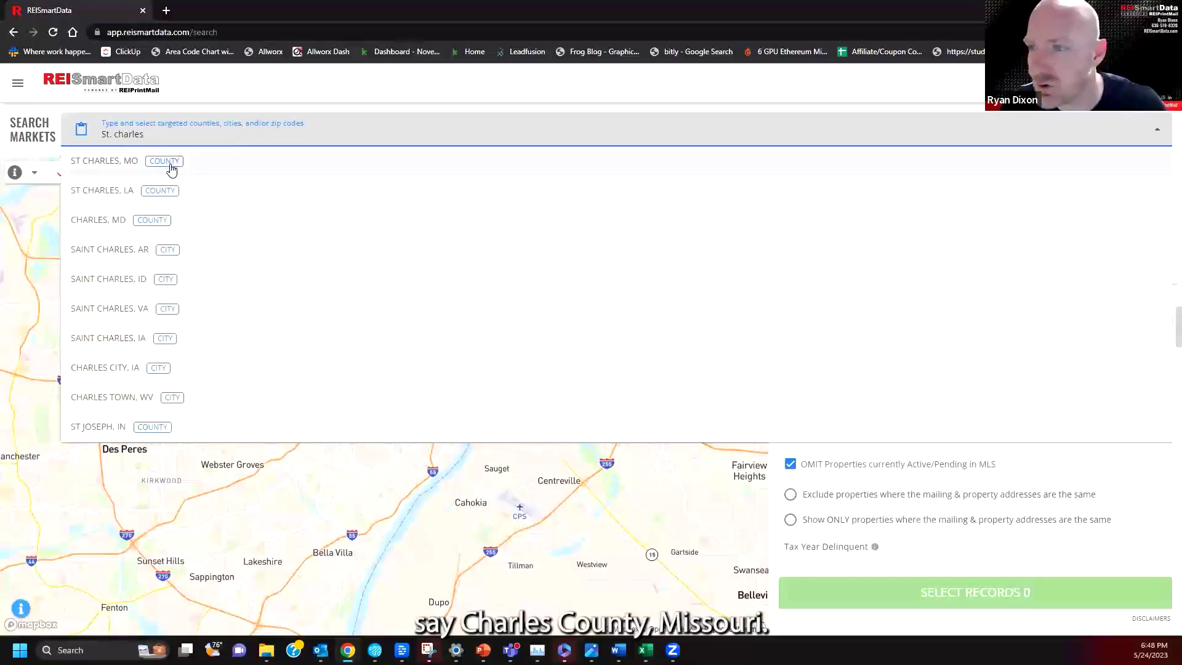
left_click(173, 161)
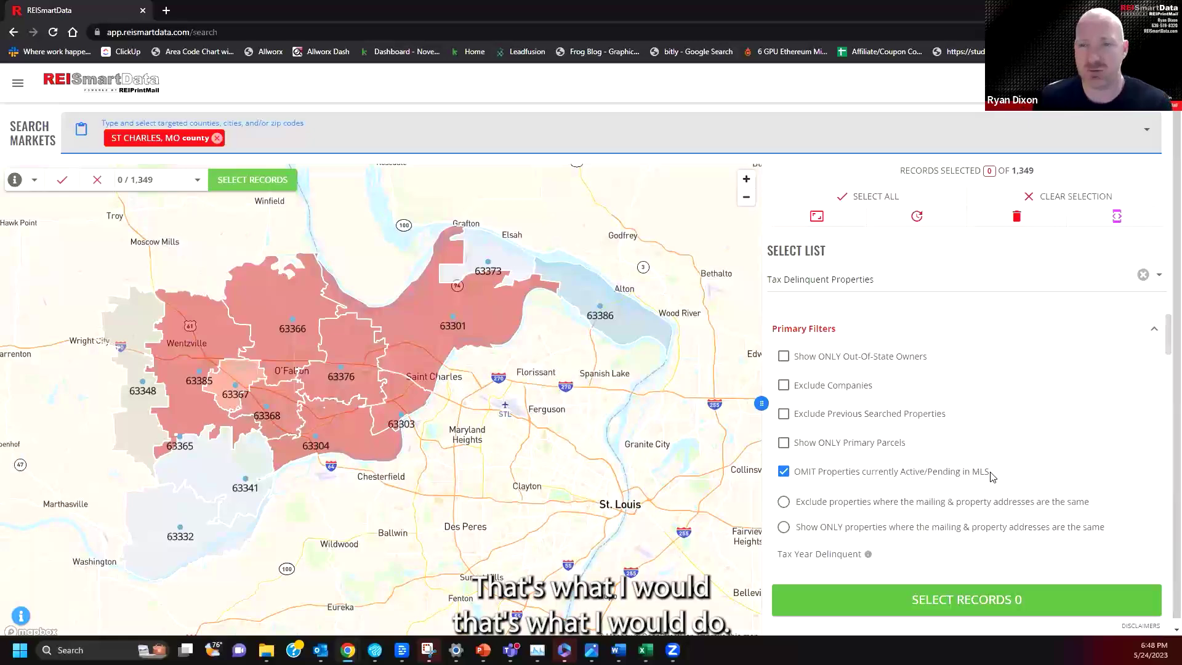
Try 2023 as the start of the Tax Year Delinquent range, and widen the range to 2022 through 2023.
scroll(1024, 483, "down", 2)
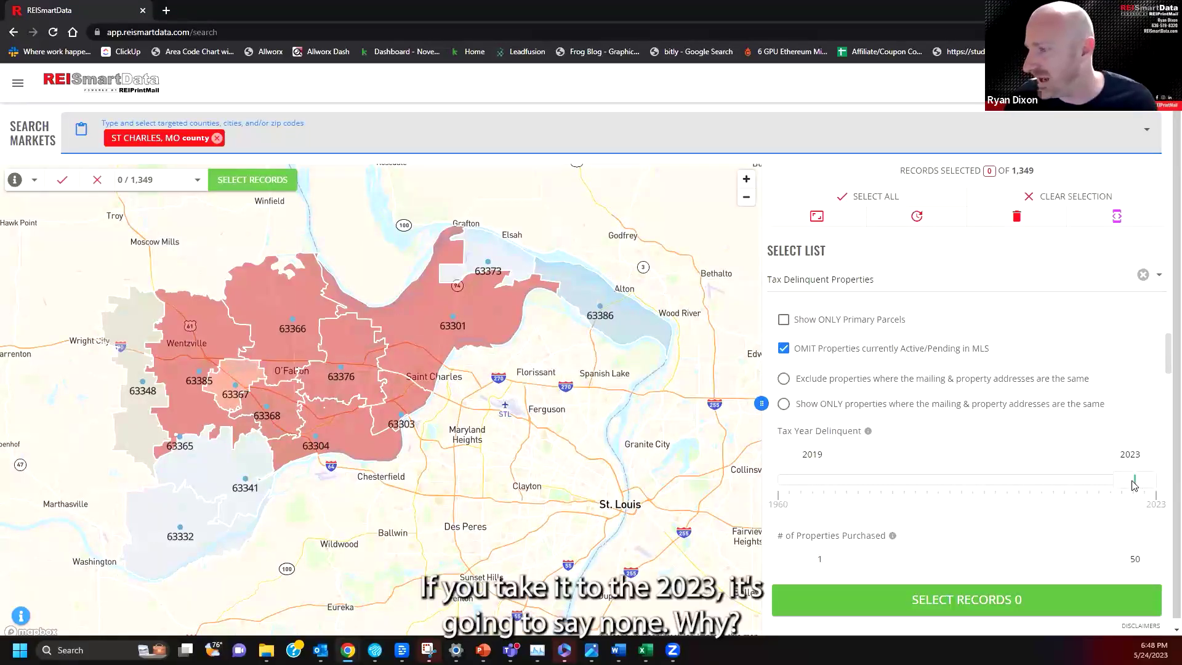
left_click_drag(1134, 480, 1156, 478)
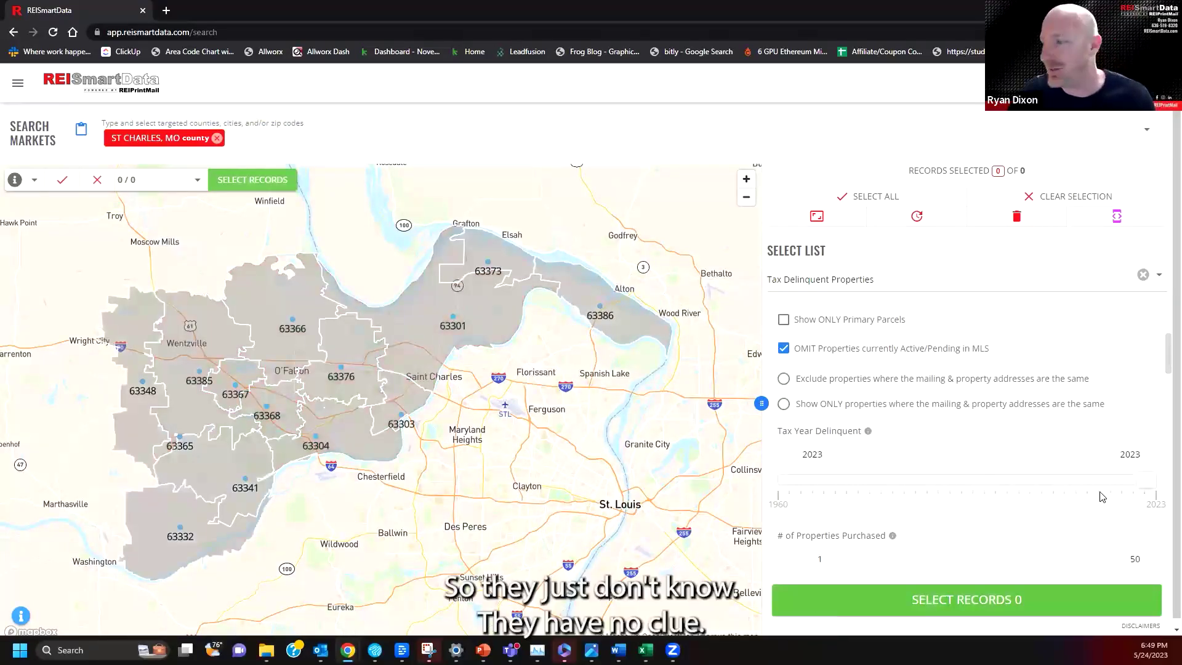
mouse_move(1150, 484)
left_mouse_down()
mouse_move(1138, 486)
mouse_move(1150, 486)
left_mouse_up()
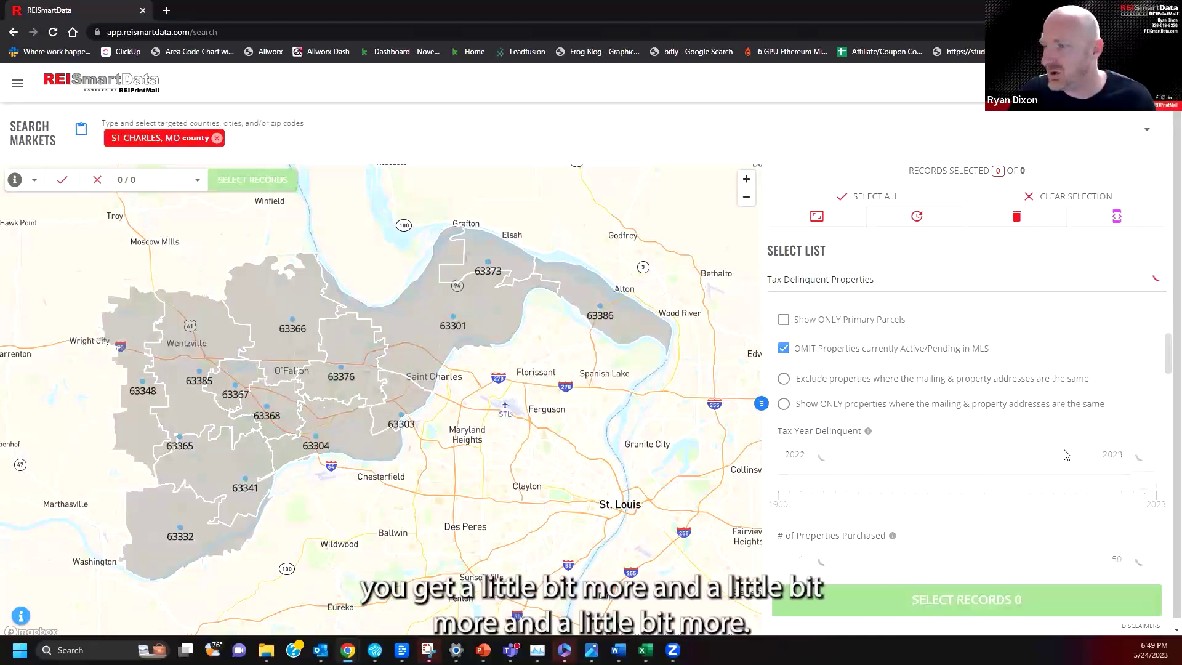